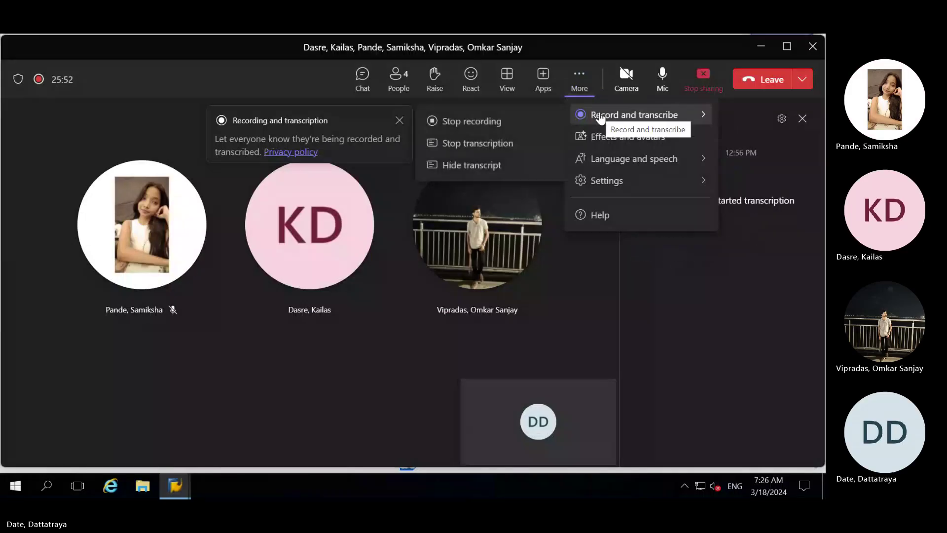
# - Stop the Teams meeting transcription while the recording keeps running
pyautogui.click(480, 144)
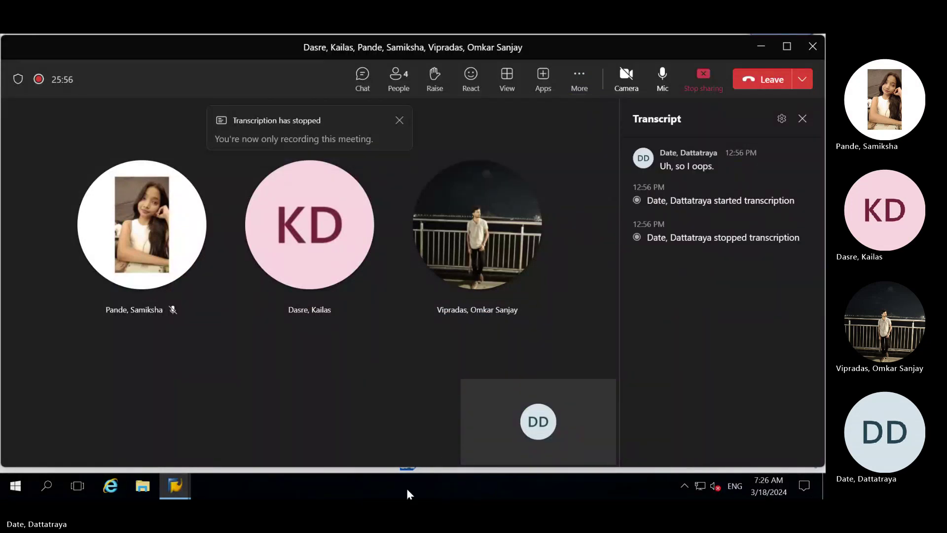
pyautogui.click(175, 485)
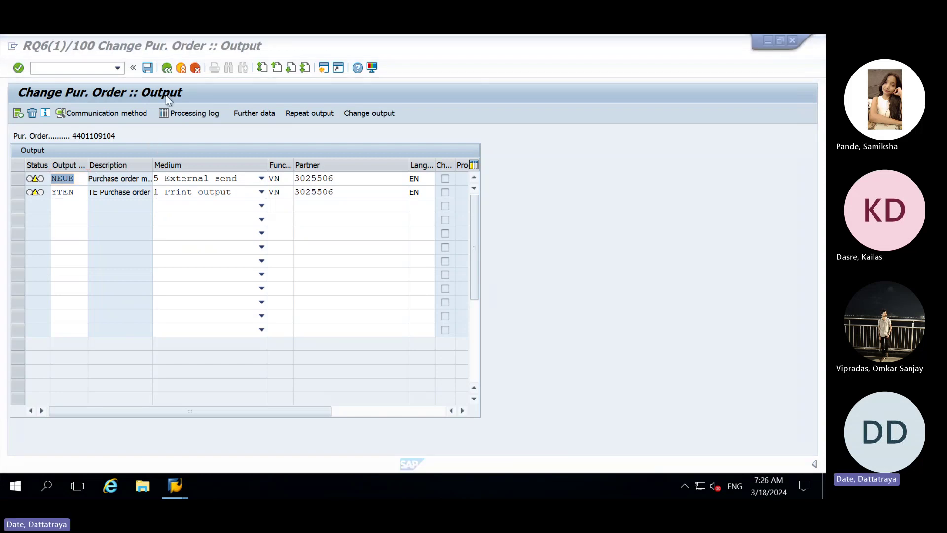
pyautogui.click(167, 69)
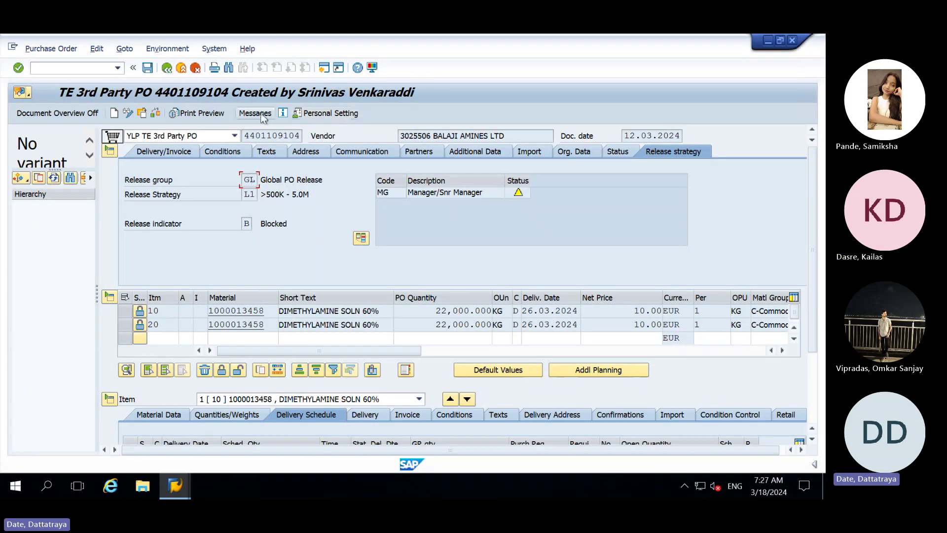
pyautogui.click(255, 114)
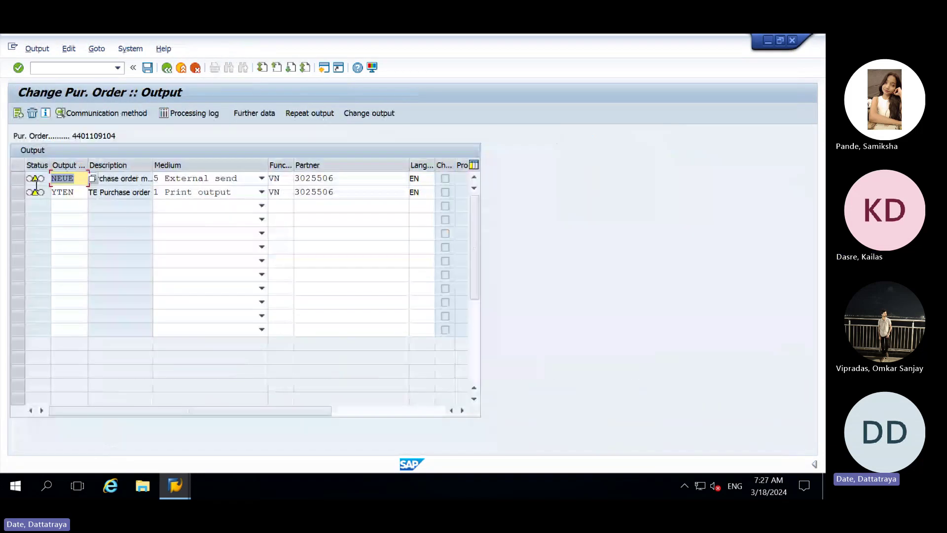
pyautogui.click(18, 178)
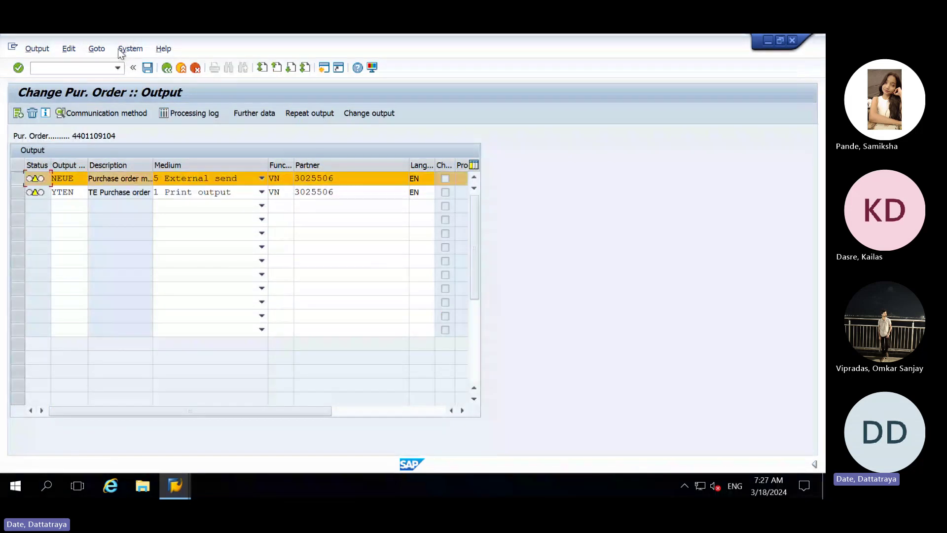
pyautogui.click(97, 48)
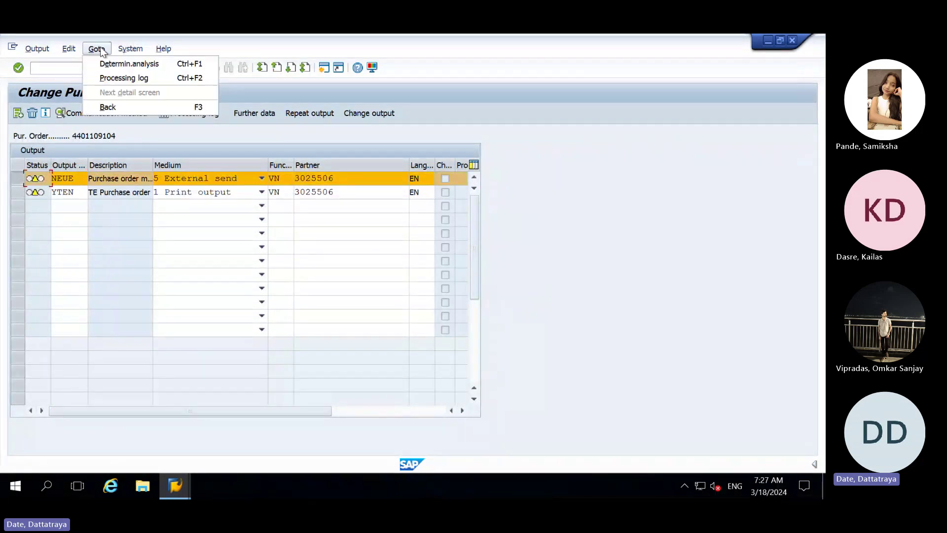
pyautogui.click(115, 63)
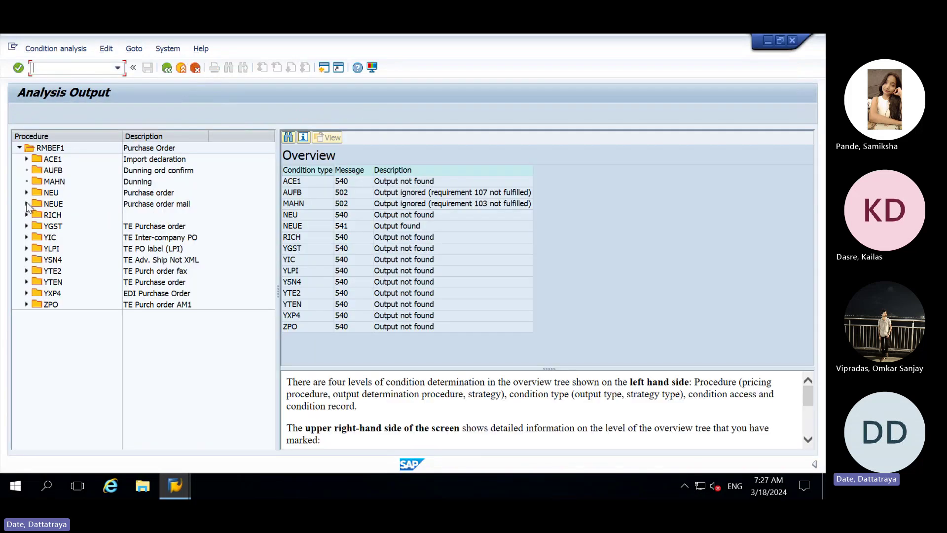
# - Inspect NEUE access 005, where no output was found for purchasing organization DE71 and the vendor
pyautogui.click(26, 204)
pyautogui.click(73, 218)
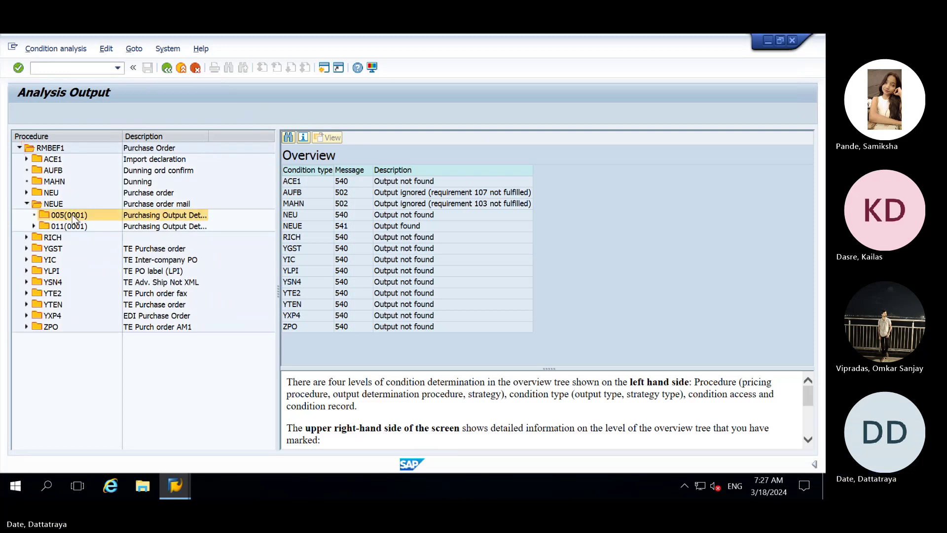
pyautogui.click(400, 228)
pyautogui.click(470, 181)
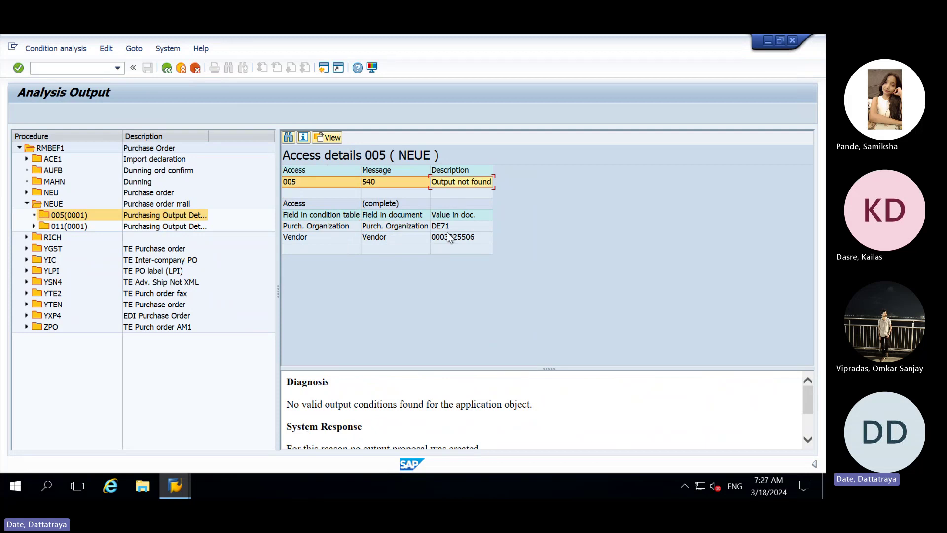
pyautogui.click(447, 237)
pyautogui.click(447, 226)
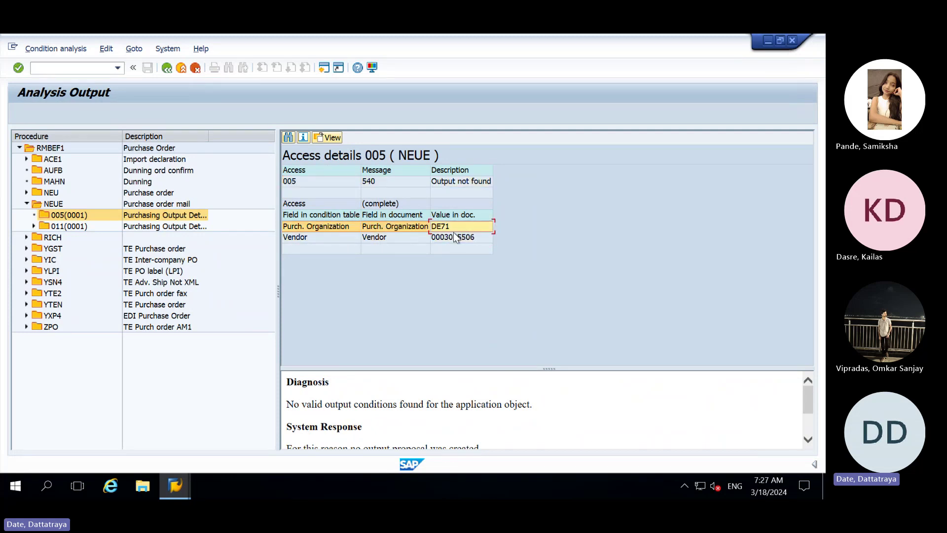
pyautogui.click(454, 235)
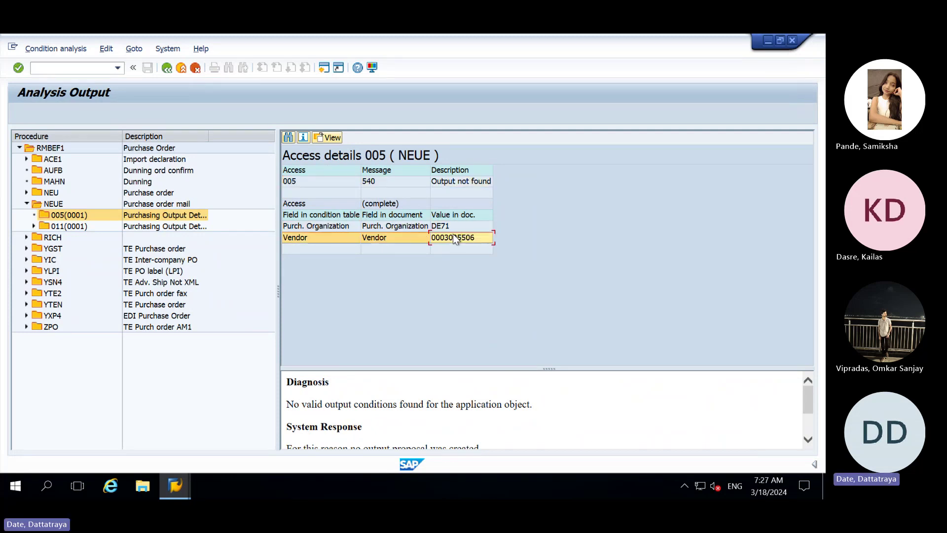
pyautogui.click(303, 207)
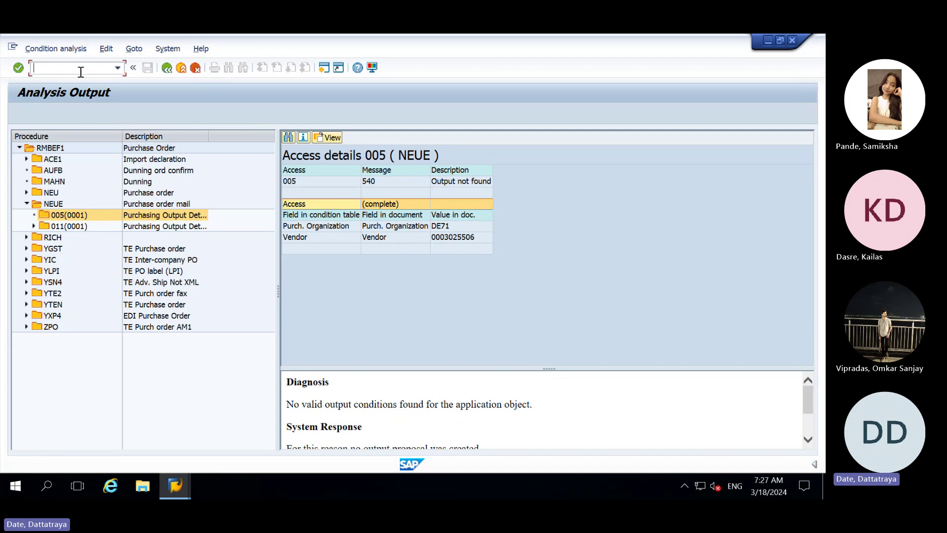
# - Via /onace, open the Purchase Order output type NEUE and check access sequence 0001 DocType/PurchOrg/Vendor
pyautogui.write('/onace')
pyautogui.press('Return')
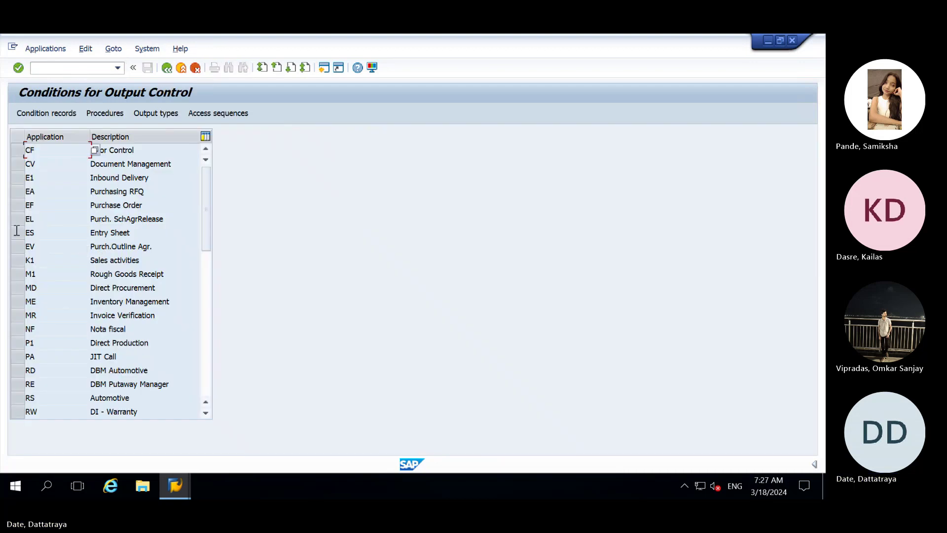
pyautogui.click(19, 203)
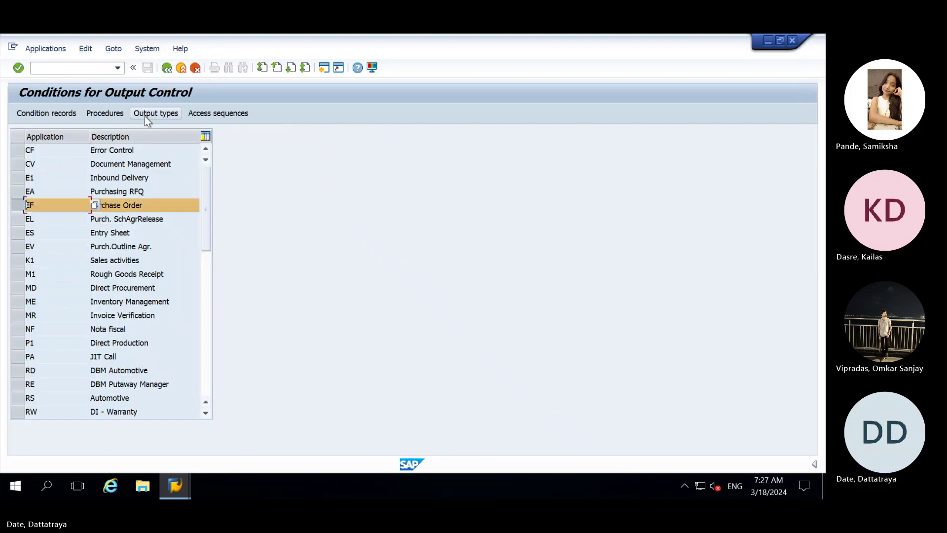
pyautogui.click(144, 117)
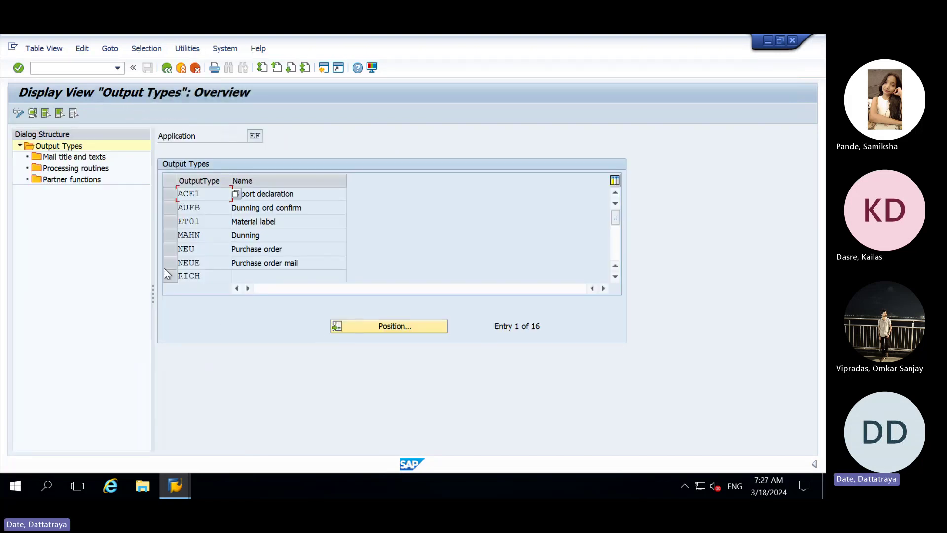
pyautogui.click(169, 263)
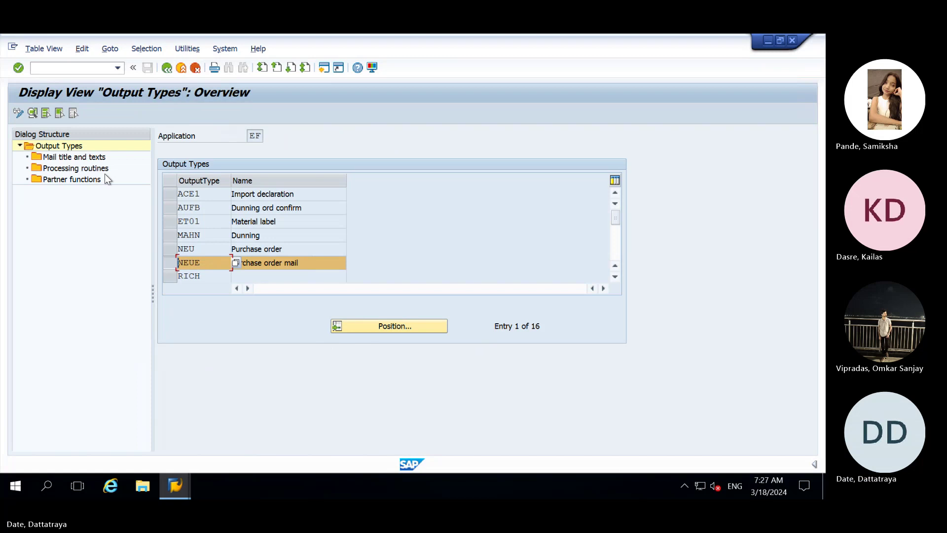
pyautogui.doubleClick(191, 265)
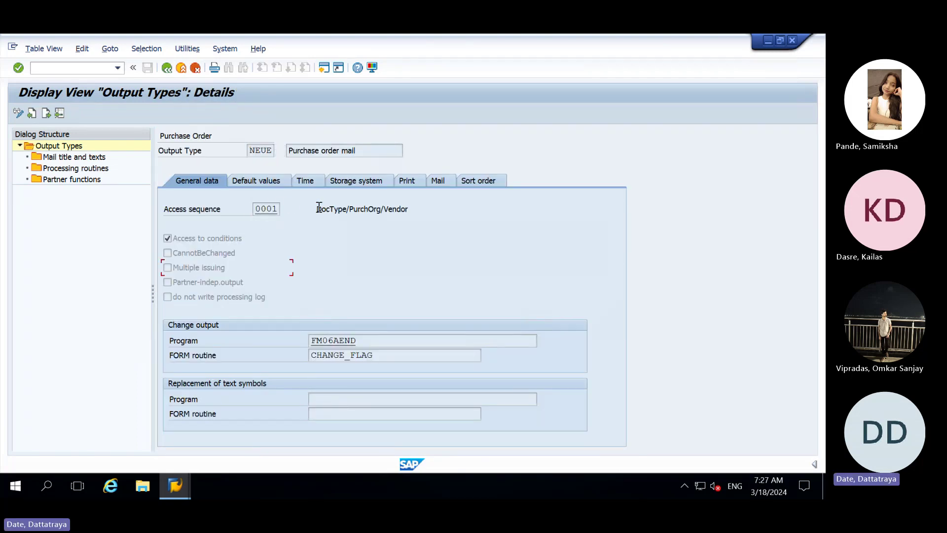
pyautogui.moveTo(318, 209); pyautogui.dragTo(424, 215)
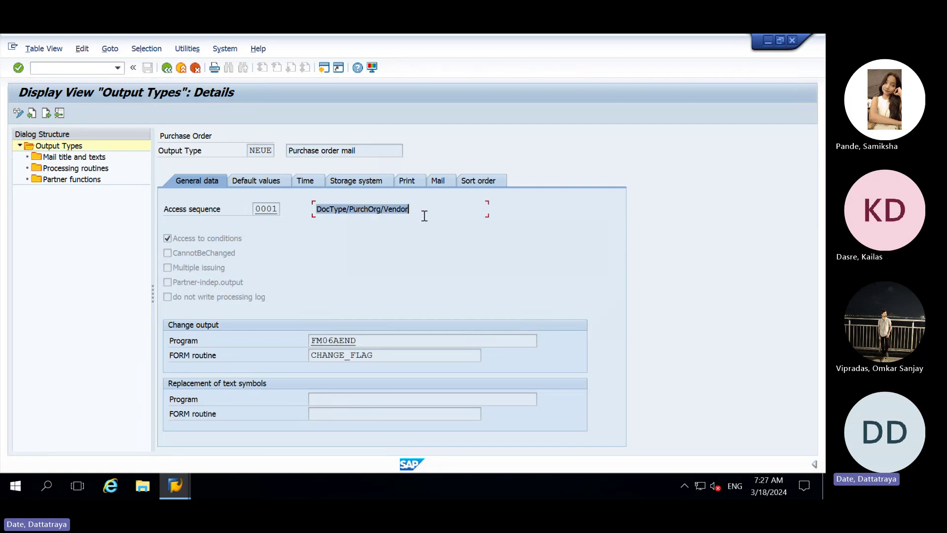
pyautogui.click(424, 216)
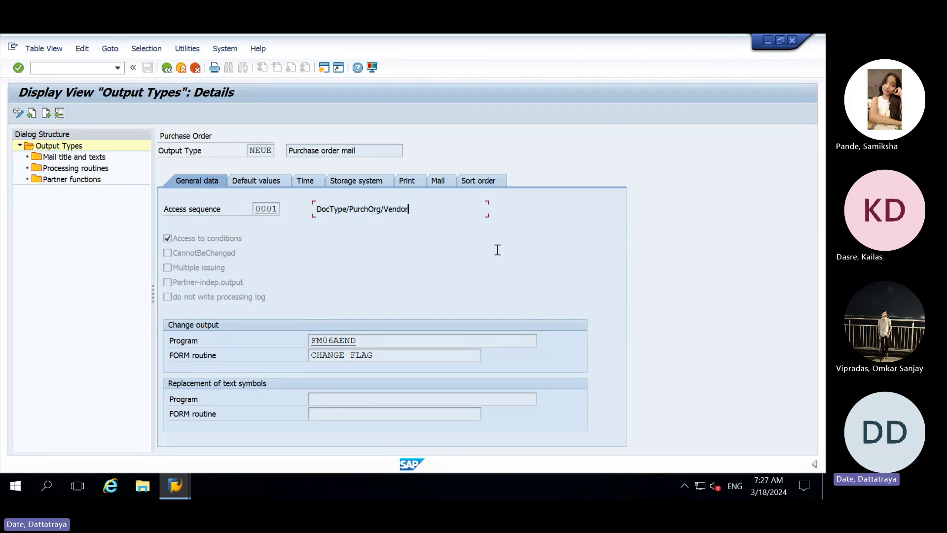
# - Compare it with the DE71 Purch. Organization and Vendor rows in the determination analysis
pyautogui.hotkey('alt', 'Tab')
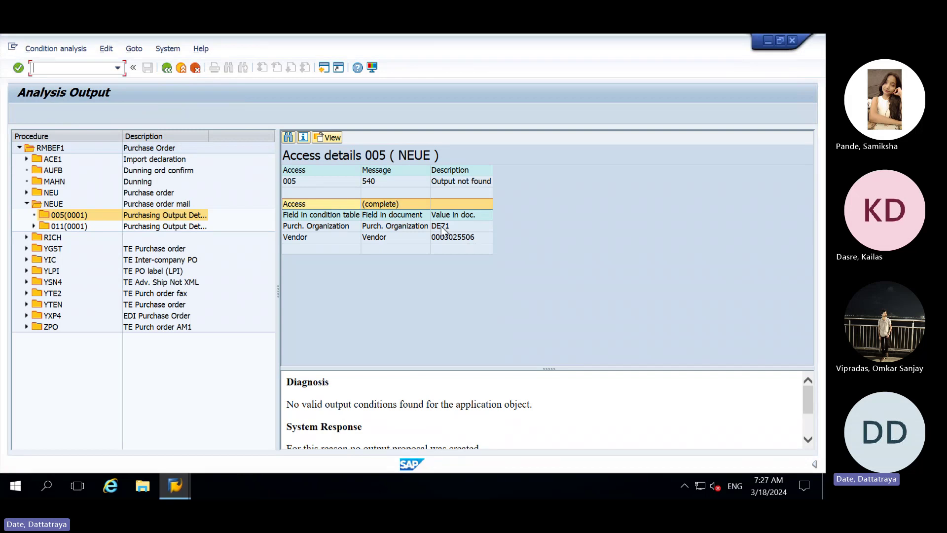
pyautogui.click(445, 230)
pyautogui.click(446, 237)
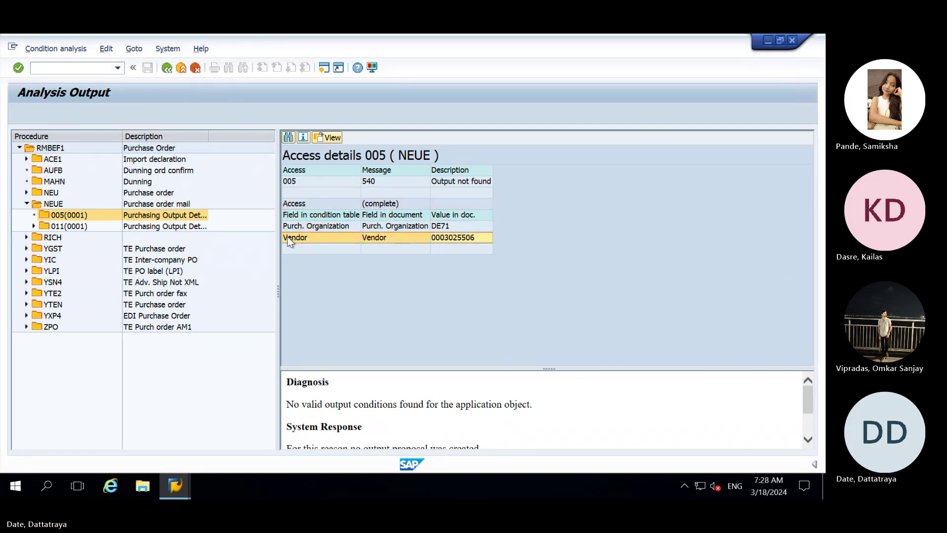
pyautogui.hotkey('alt', 'Tab')
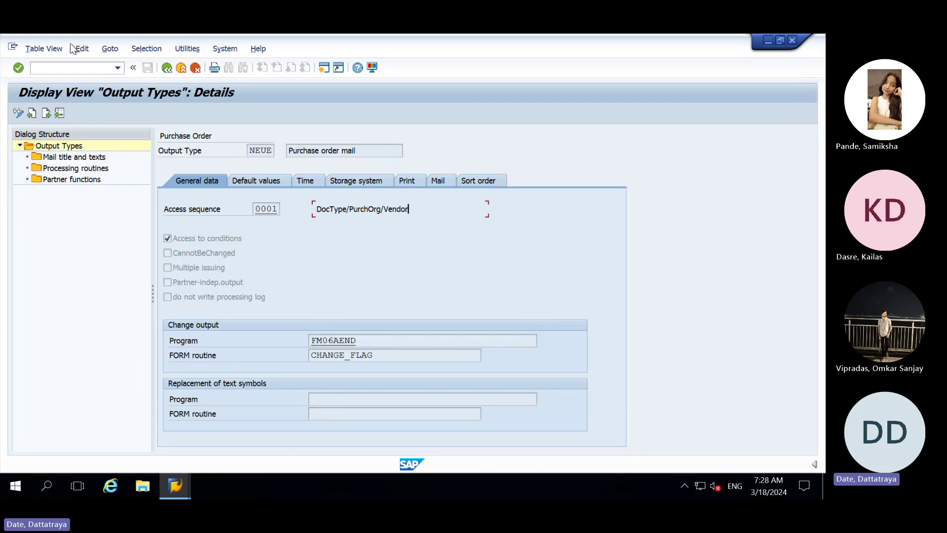
# - Open MN04 in a new session, then switch to MN05 for output condition records
pyautogui.click(68, 70)
pyautogui.write('/oMN04')
pyautogui.press('Return')
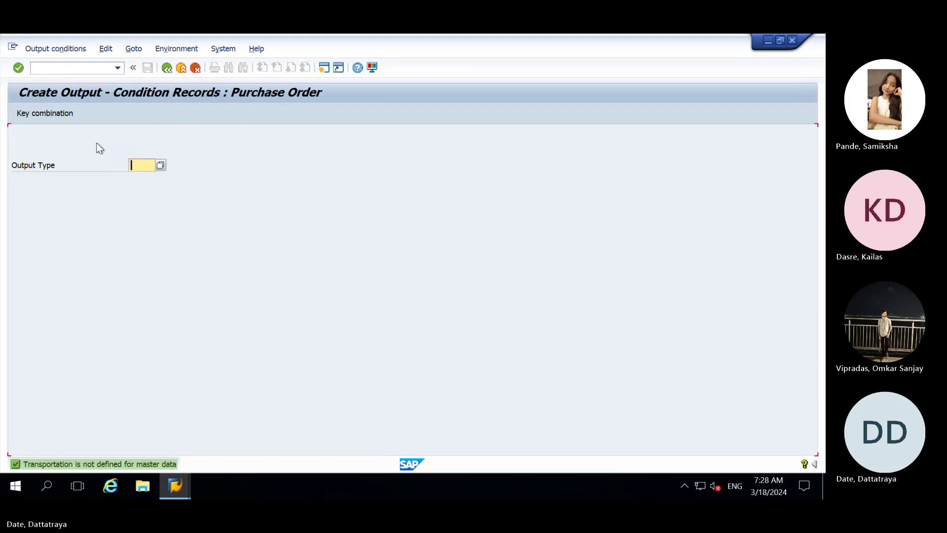
pyautogui.click(86, 68)
pyautogui.write('/nmn05')
pyautogui.press('Return')
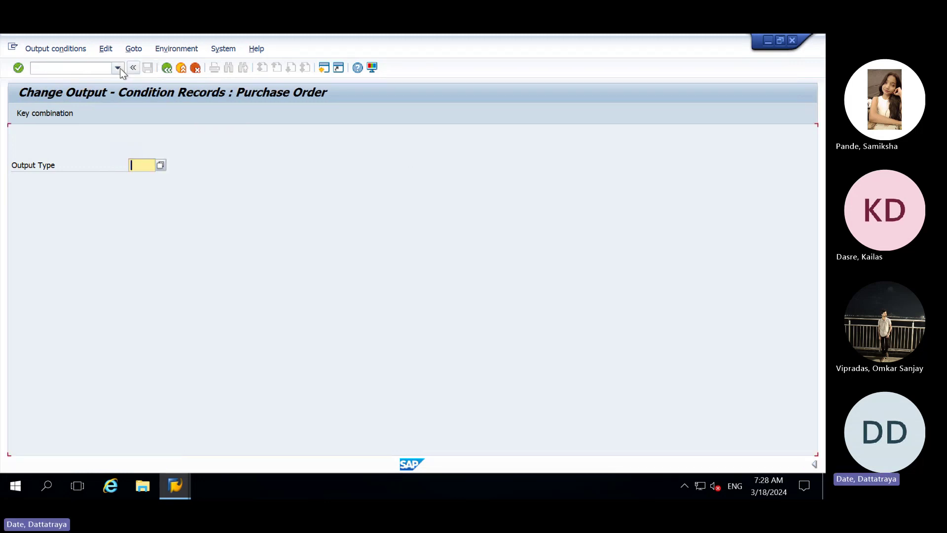
# - Try MN06, then reopen MN05 from history to change purchase order output condition records
pyautogui.write('/')
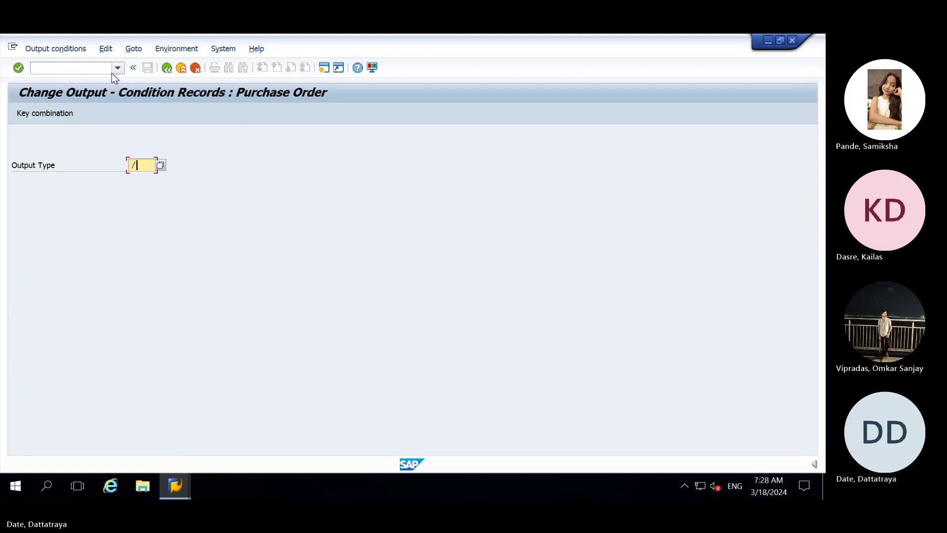
pyautogui.click(118, 68)
pyautogui.click(56, 80)
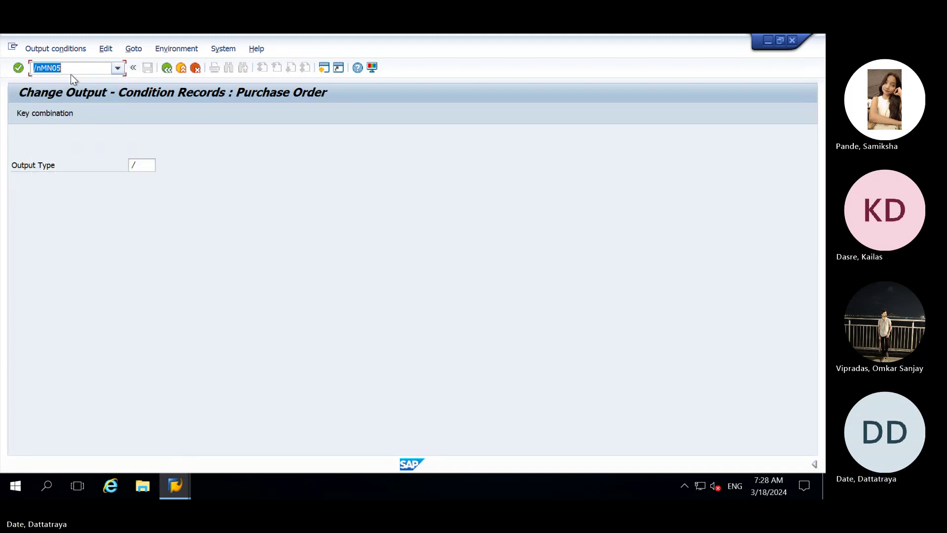
pyautogui.click(72, 73)
pyautogui.press('BackSpace')
pyautogui.write('6')
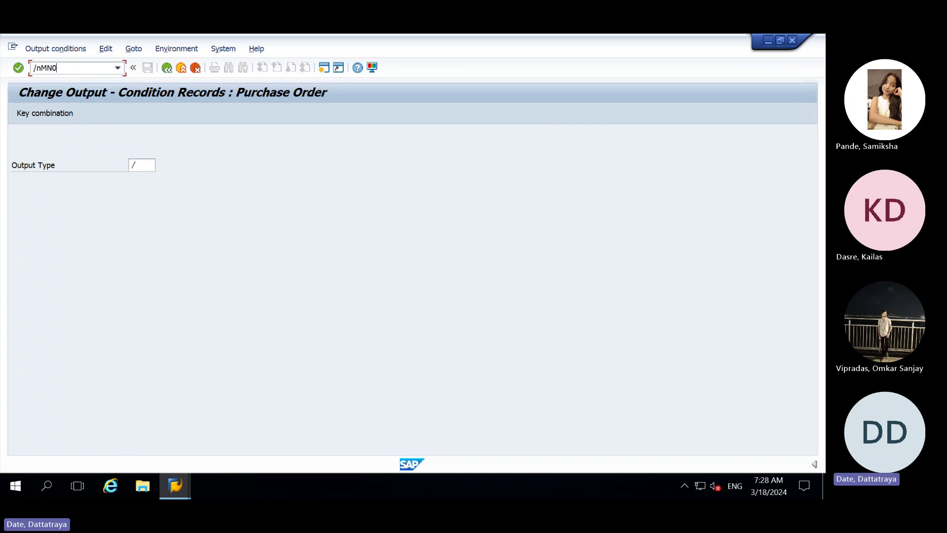
pyautogui.press('Return')
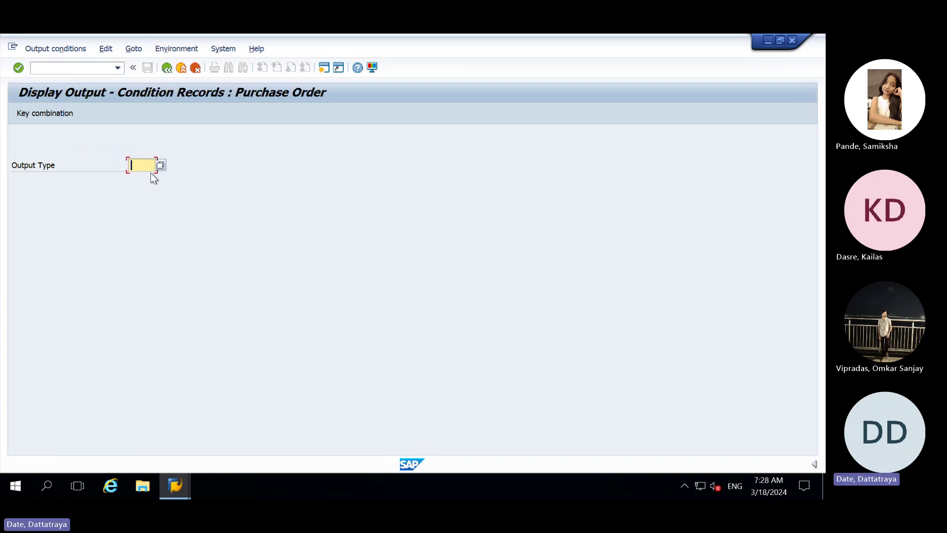
pyautogui.click(118, 66)
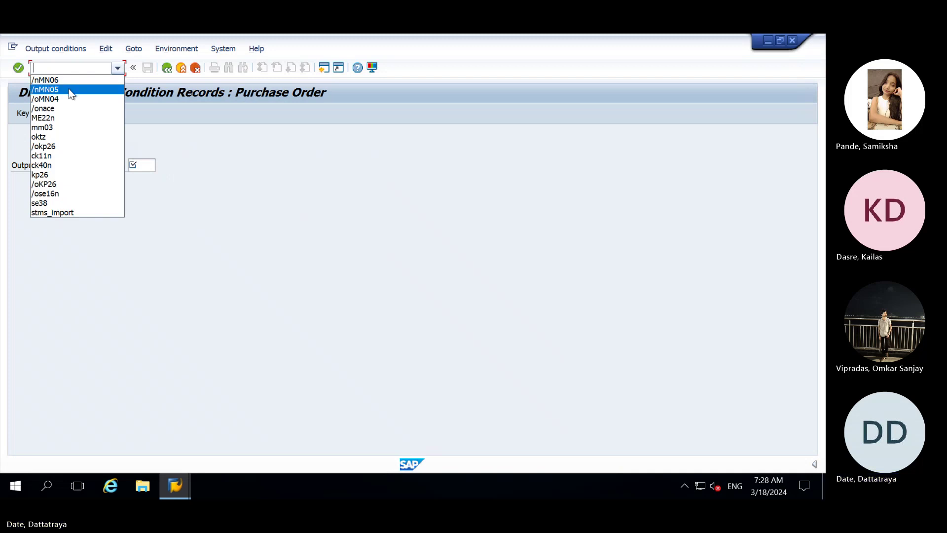
pyautogui.click(67, 89)
# - Enter NEUE as the output type from history, then return to the access 005 analysis
pyautogui.click(148, 167)
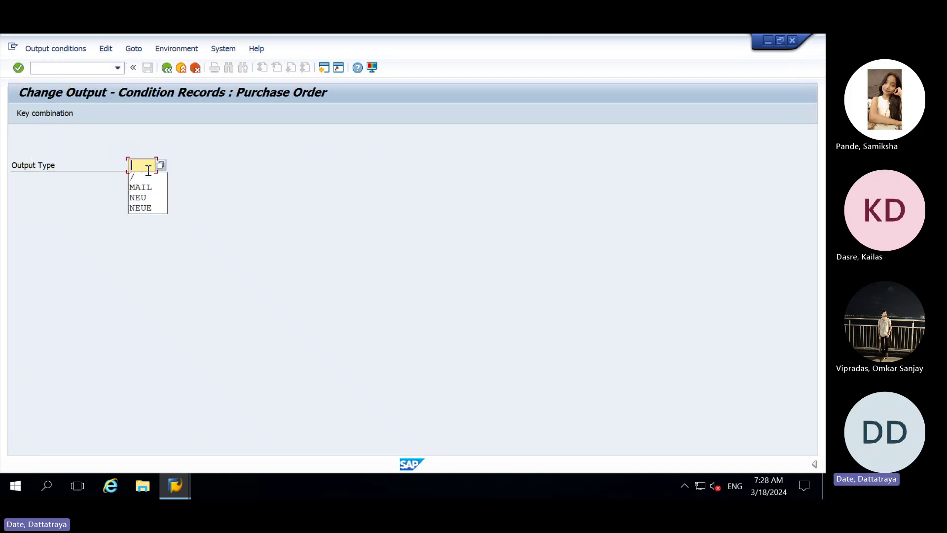
pyautogui.press('Down')
pyautogui.press('Down')
pyautogui.press('Down')
pyautogui.press('Down')
pyautogui.press('Return')
pyautogui.press('Return')
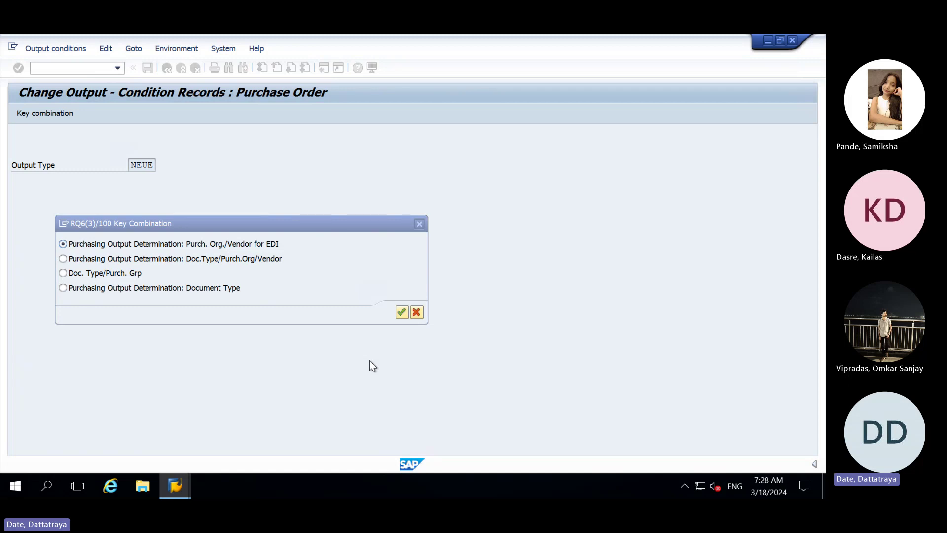
pyautogui.hotkey('alt', 'Tab')
pyautogui.hotkey('alt', 'Tab')
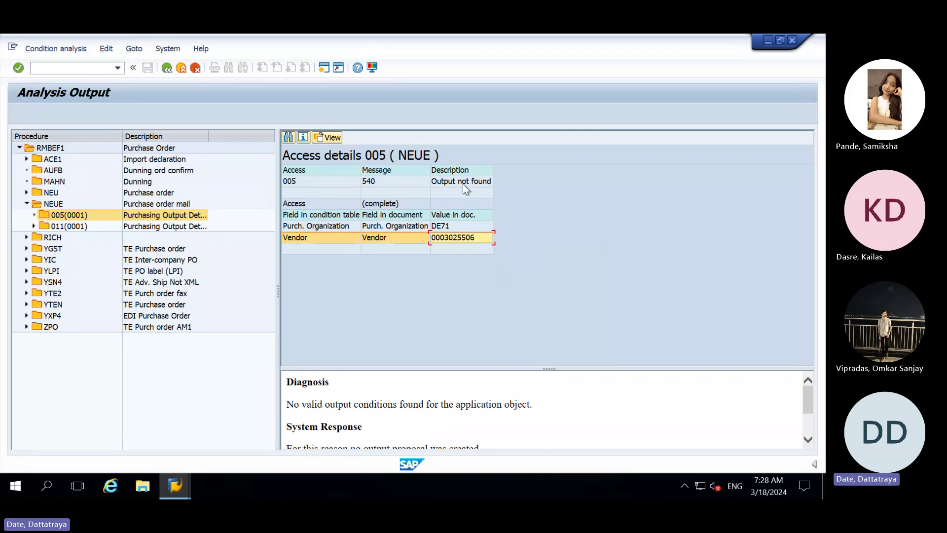
# - Show NEUE access 011 details, where output was found for document type YLP
pyautogui.click(34, 227)
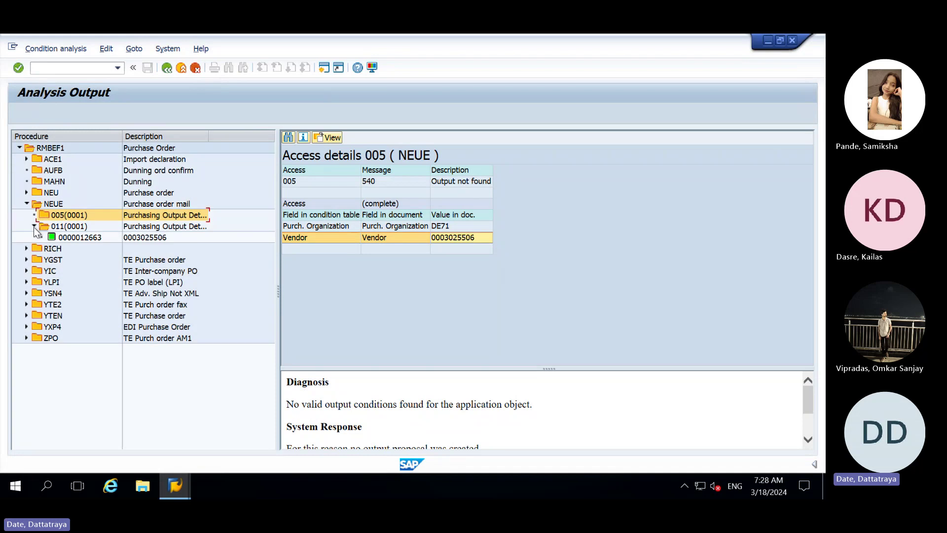
pyautogui.click(74, 226)
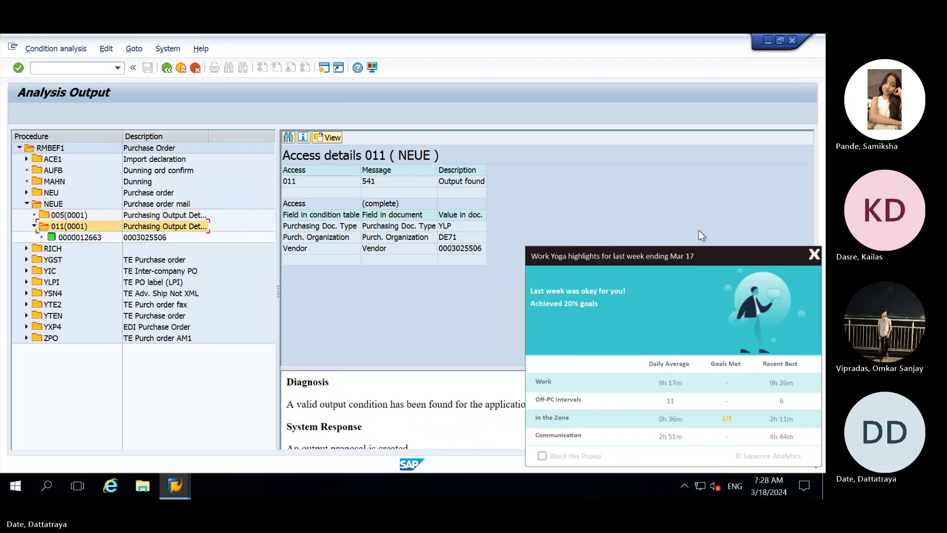
pyautogui.click(814, 277)
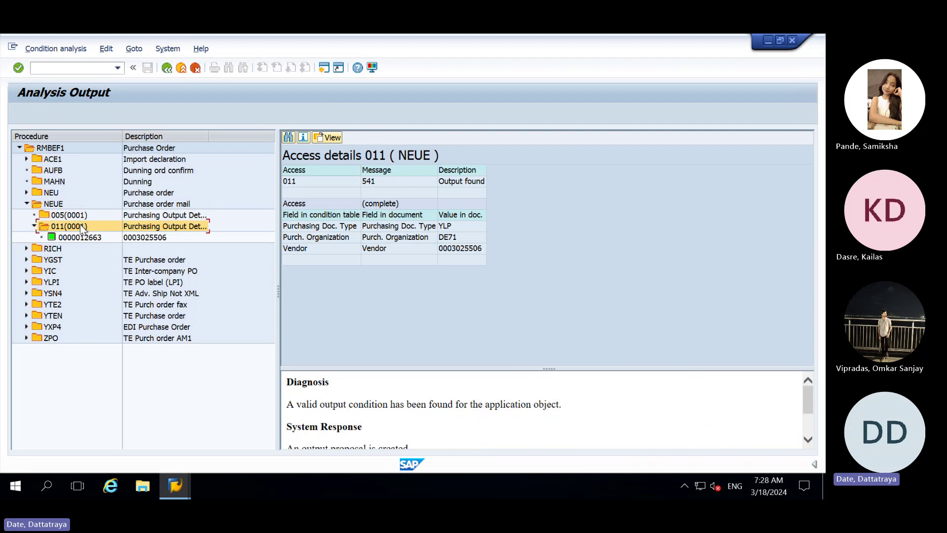
pyautogui.click(458, 227)
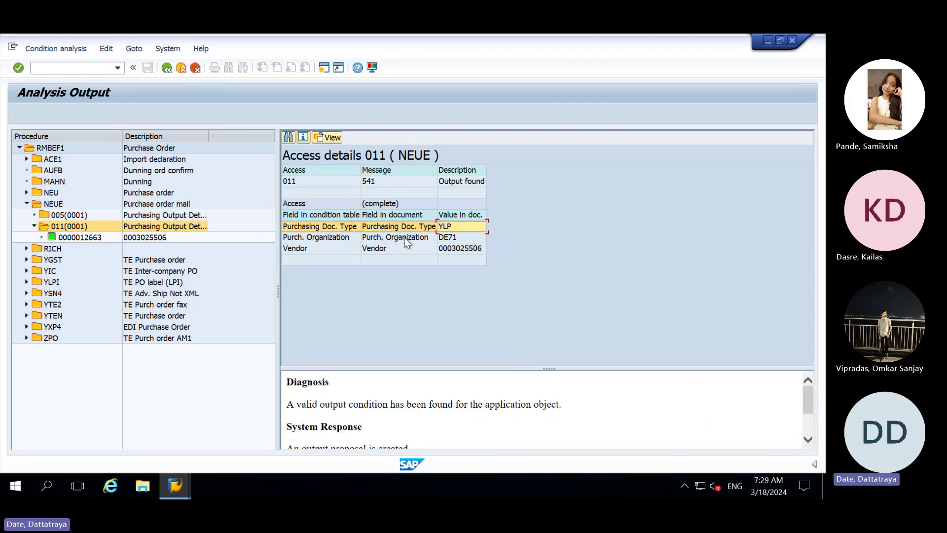
# - Match access 011's YLP, DE71 and vendor values against the DocType/PurchOrg/Vendor access sequence
pyautogui.click(180, 485)
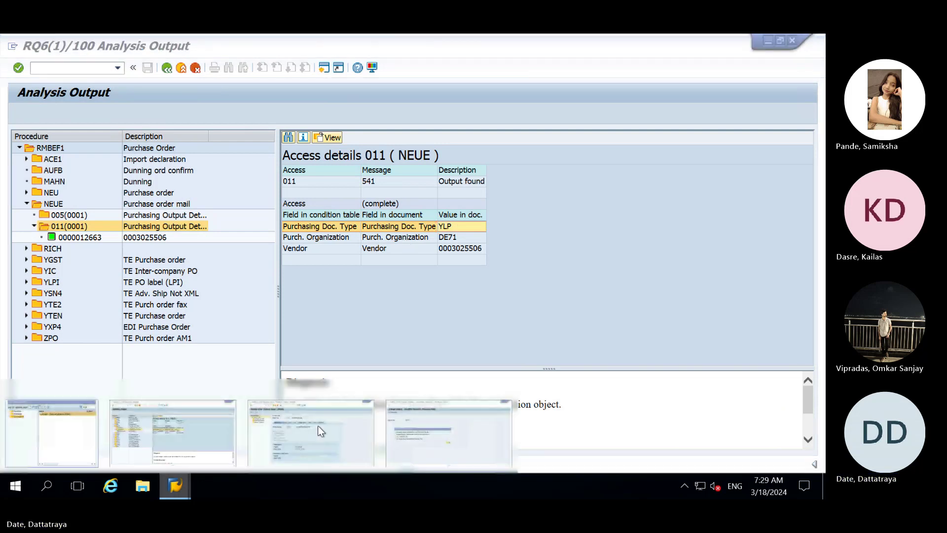
pyautogui.click(317, 426)
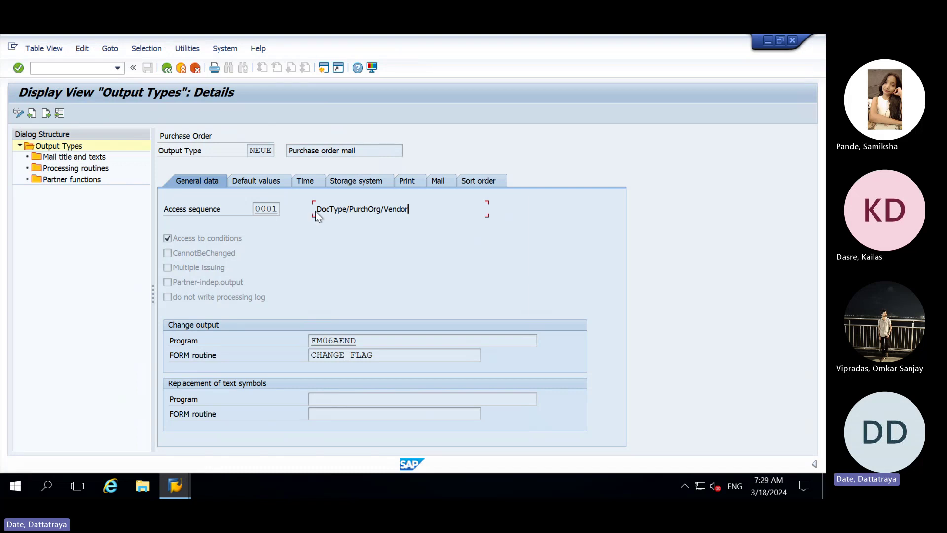
pyautogui.moveTo(317, 211); pyautogui.dragTo(411, 210)
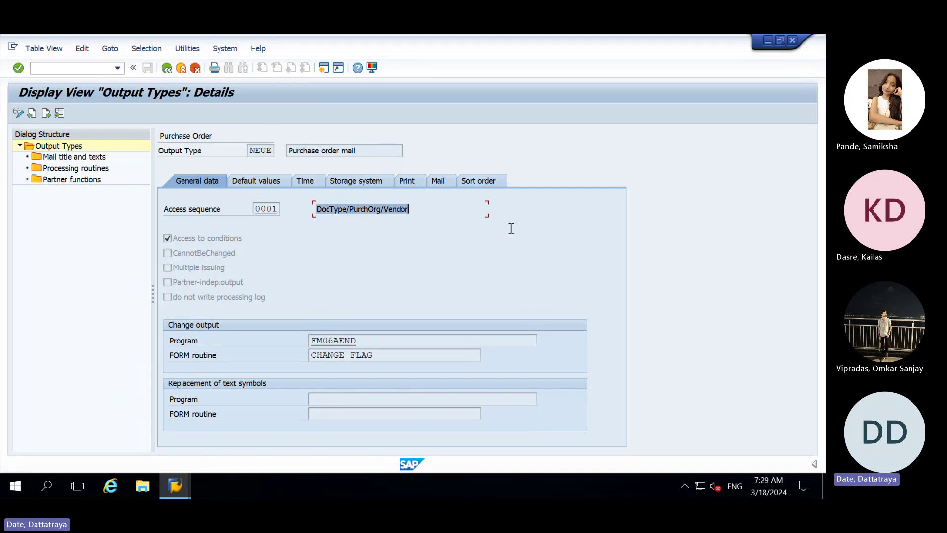
pyautogui.click(513, 230)
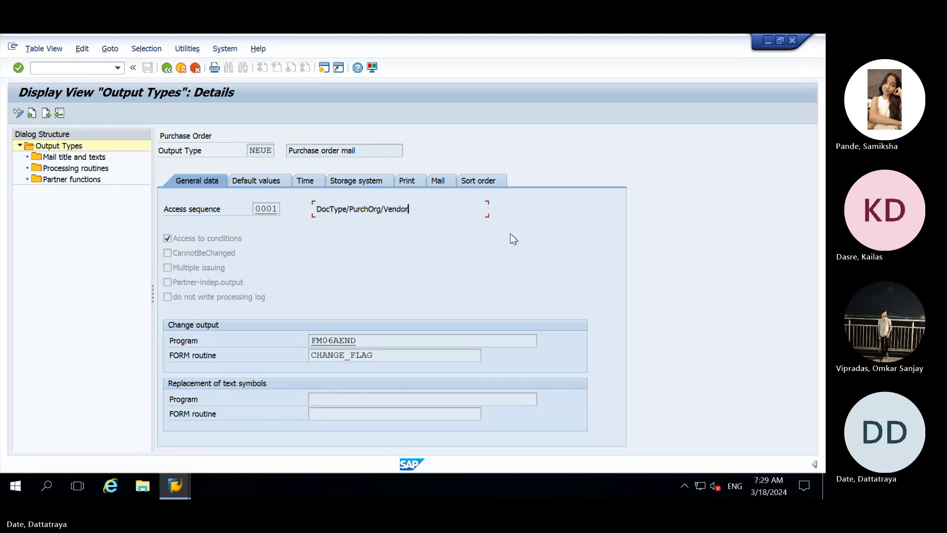
pyautogui.hotkey('alt', 'Tab')
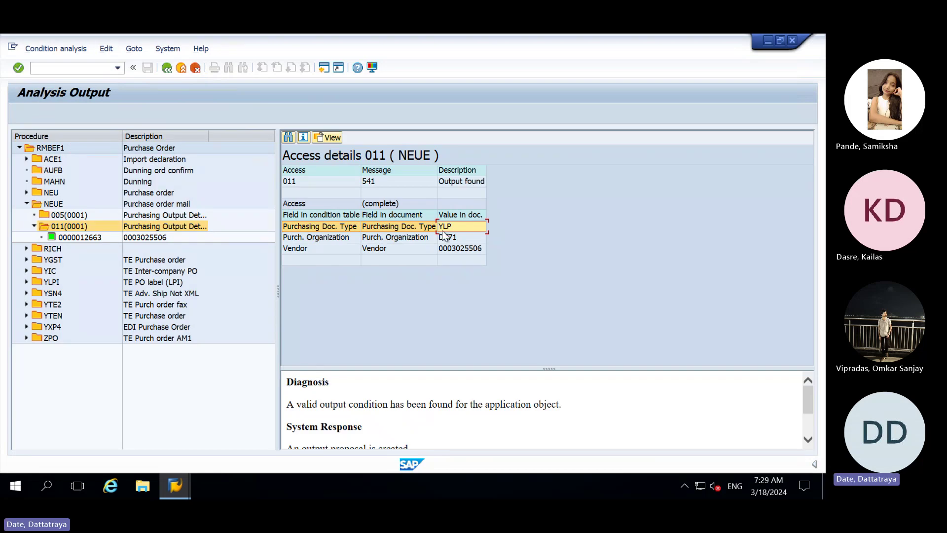
pyautogui.click(466, 249)
pyautogui.click(453, 231)
# - In MN05, choose the Doc.Type/Purch.Org/Vendor combination and enter document type YLP
pyautogui.hotkey('alt', 'Tab')
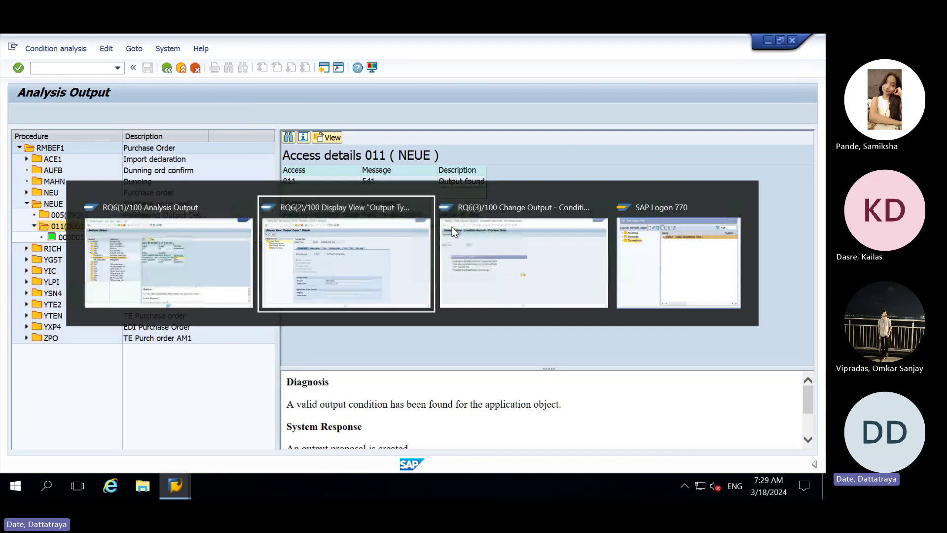
pyautogui.hotkey('alt', 'Tab')
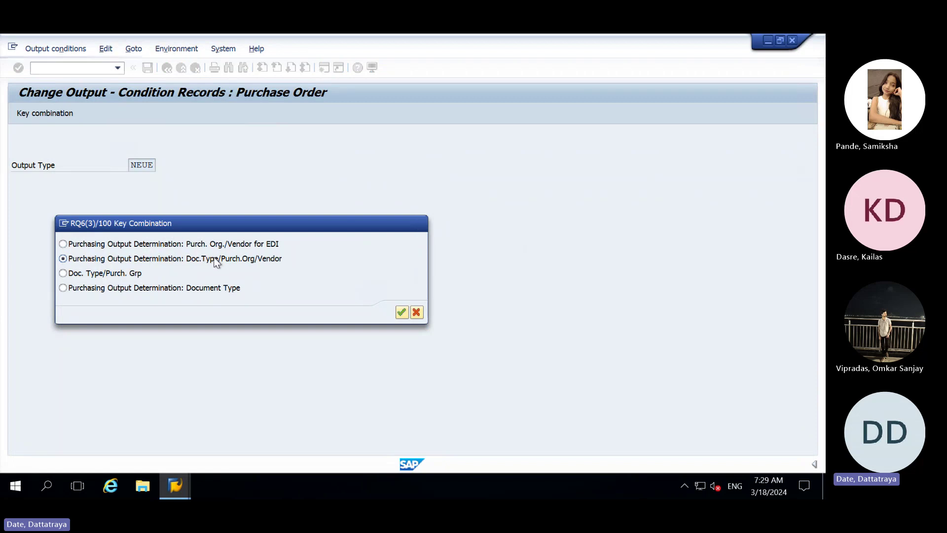
pyautogui.press('Return')
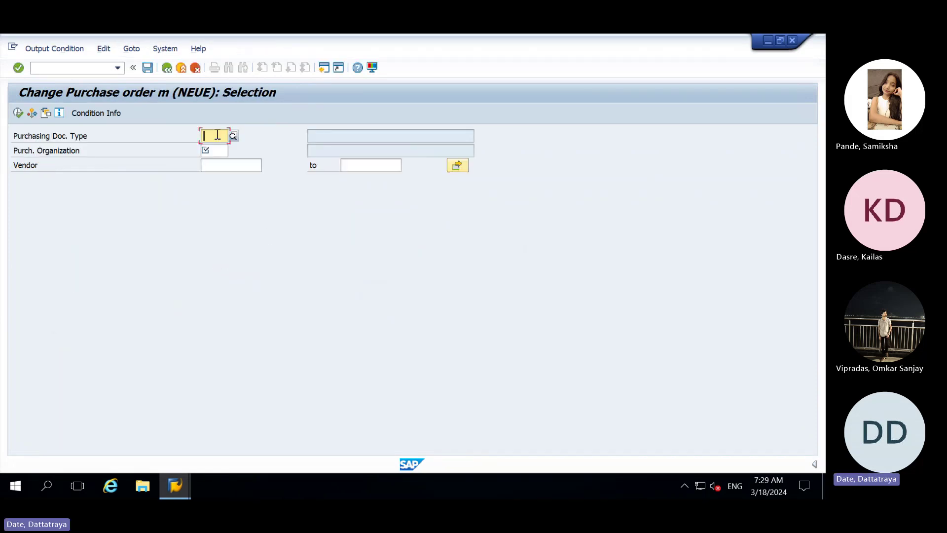
pyautogui.write('YLP')
pyautogui.press('Return')
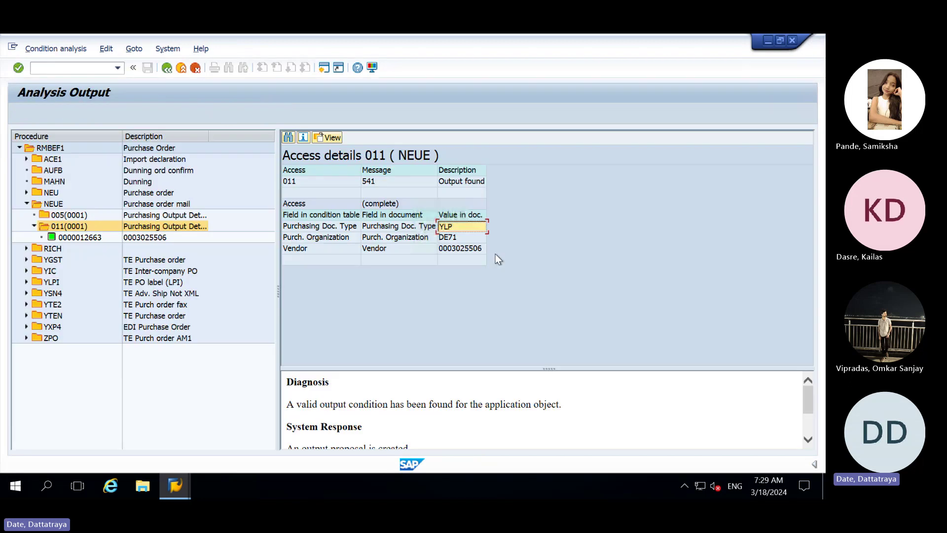
pyautogui.click(450, 237)
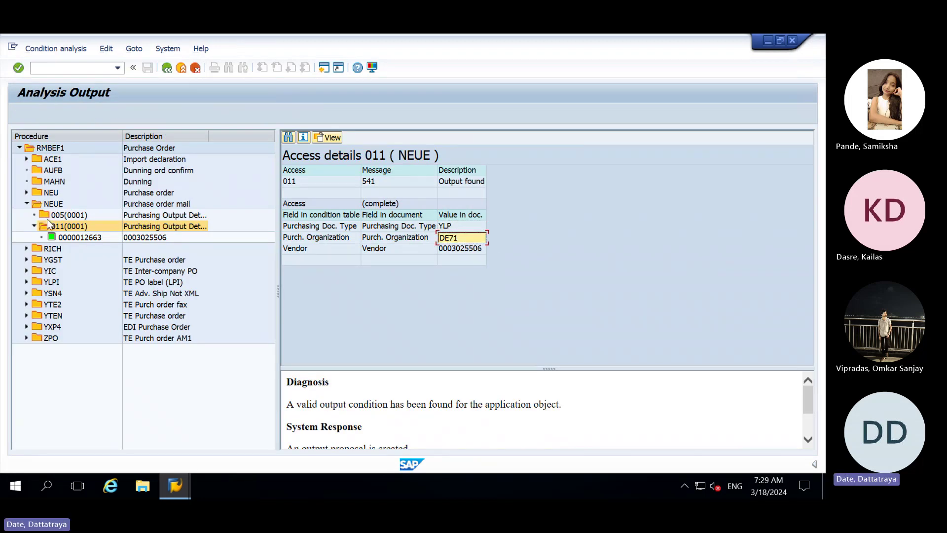
# - Compare DE71 and vendor values between accesses 005 and 011, then return to the NEUE selection screen
pyautogui.click(471, 185)
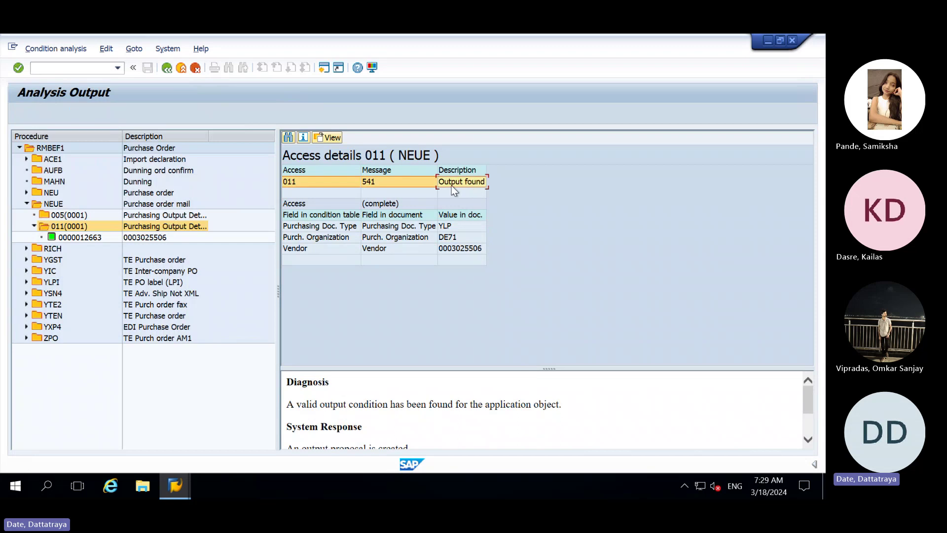
pyautogui.click(451, 238)
pyautogui.click(451, 239)
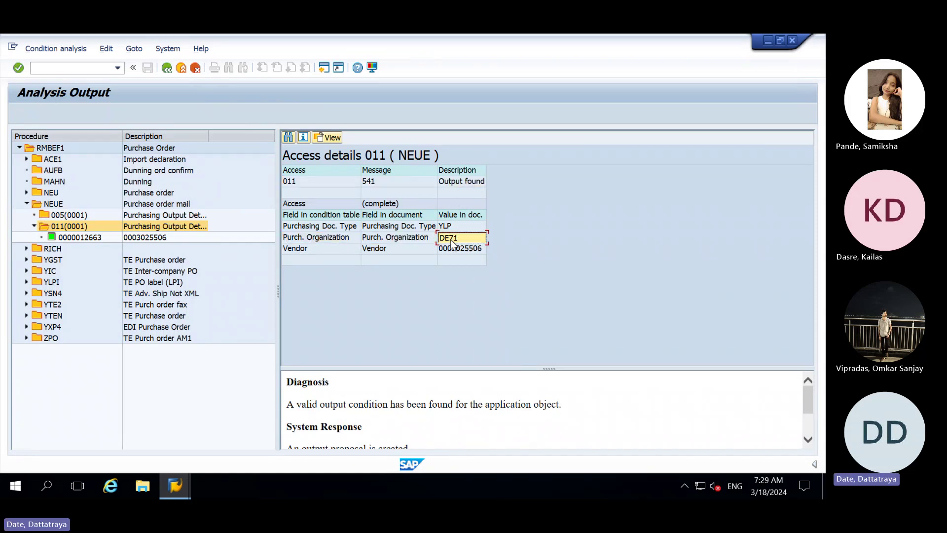
pyautogui.click(62, 216)
pyautogui.click(79, 228)
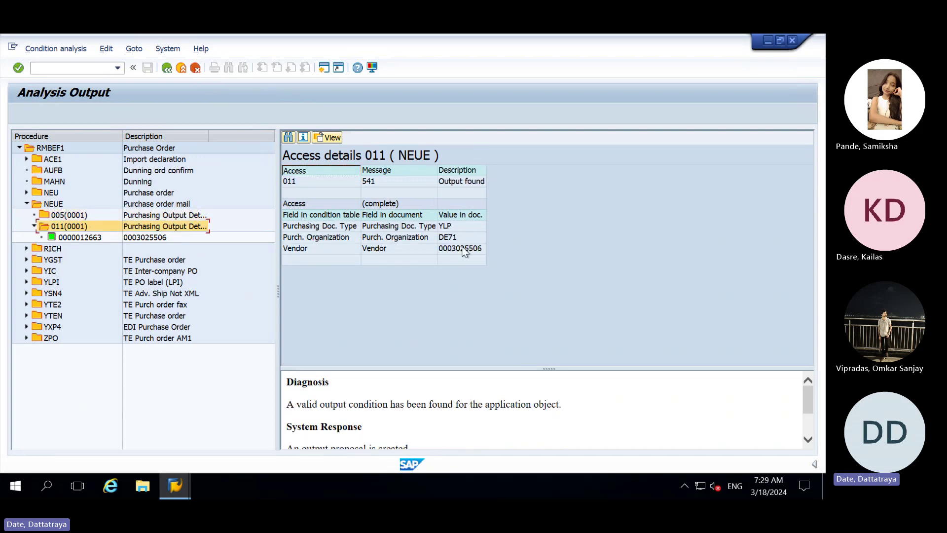
pyautogui.click(464, 251)
pyautogui.doubleClick(463, 250)
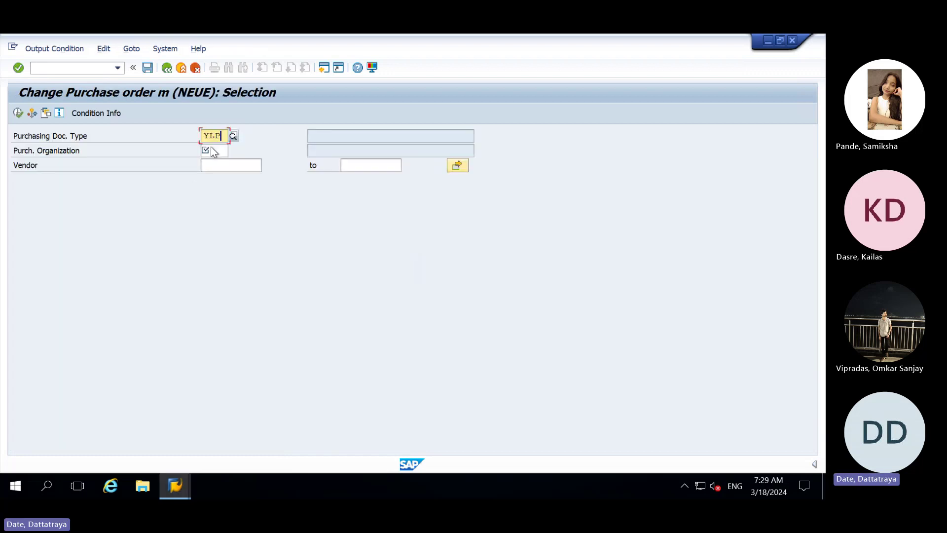
# - List the NEUE record for YLP, DE71 and the vendor, and check its communication strategy CS01
pyautogui.click(211, 147)
pyautogui.write('DE71')
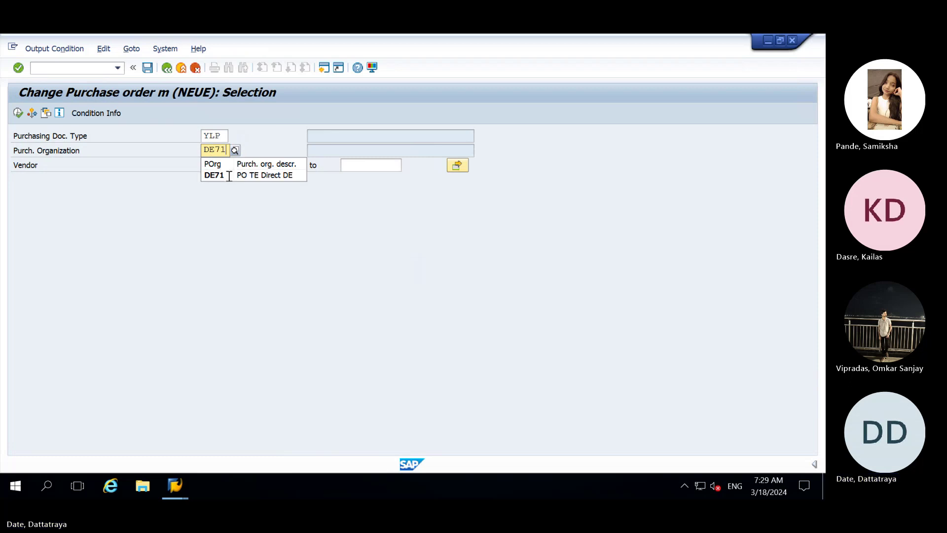
pyautogui.click(233, 173)
pyautogui.click(224, 167)
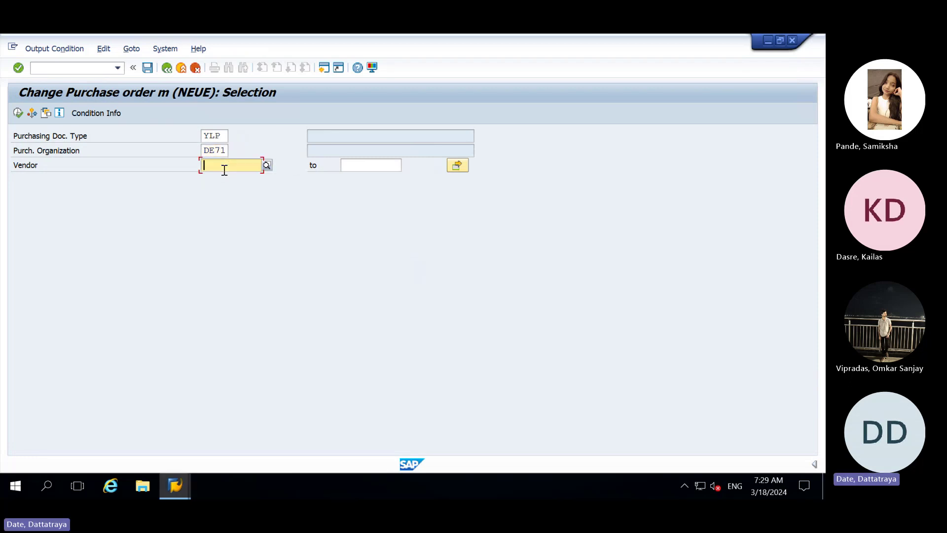
pyautogui.hotkey('ctrl', 'v')
pyautogui.press('F8')
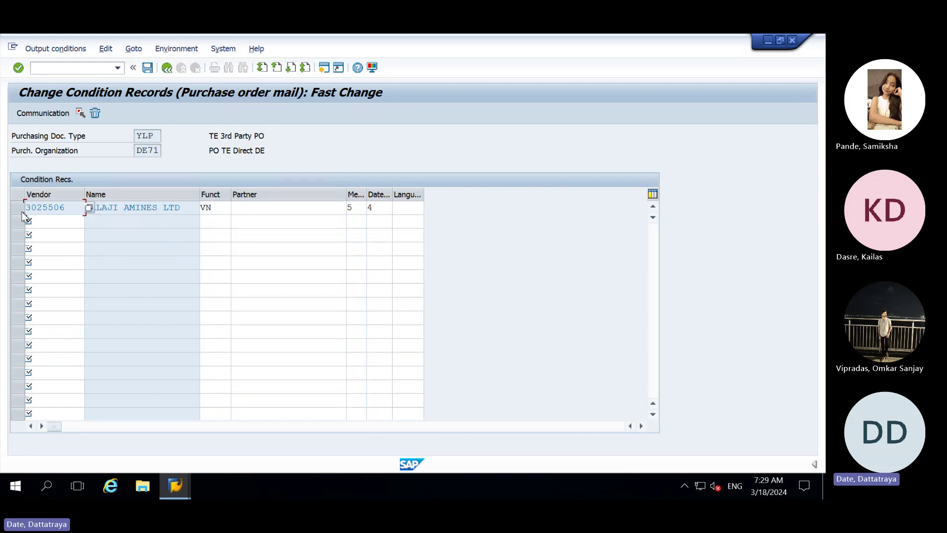
pyautogui.click(22, 211)
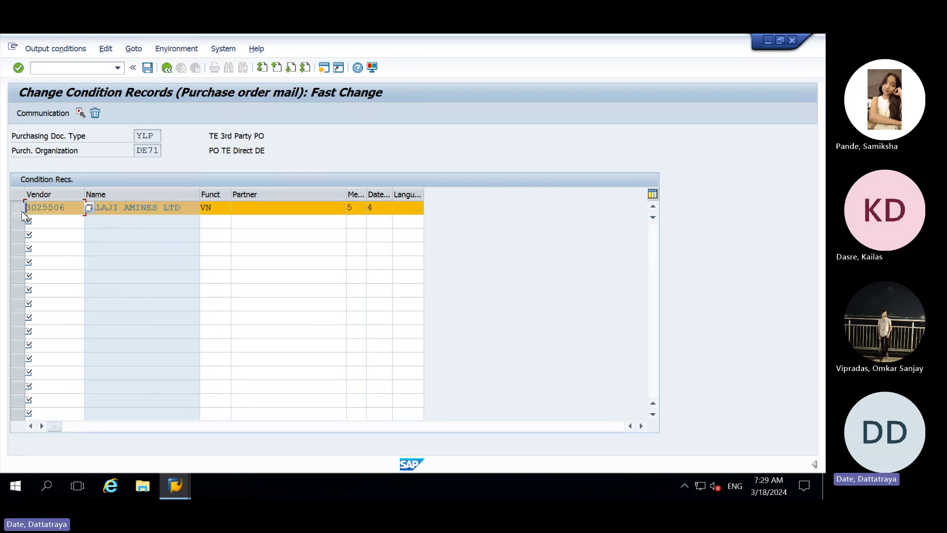
pyautogui.click(39, 113)
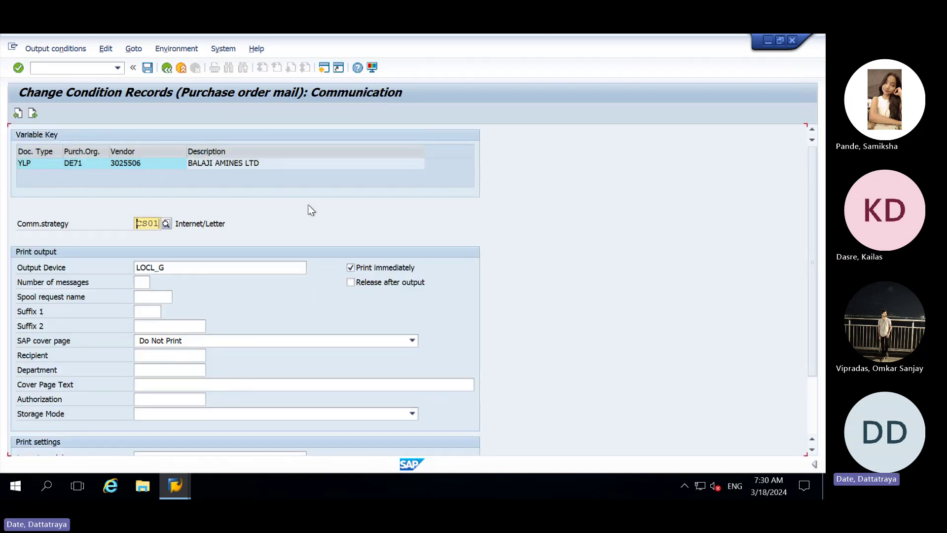
pyautogui.press('F3')
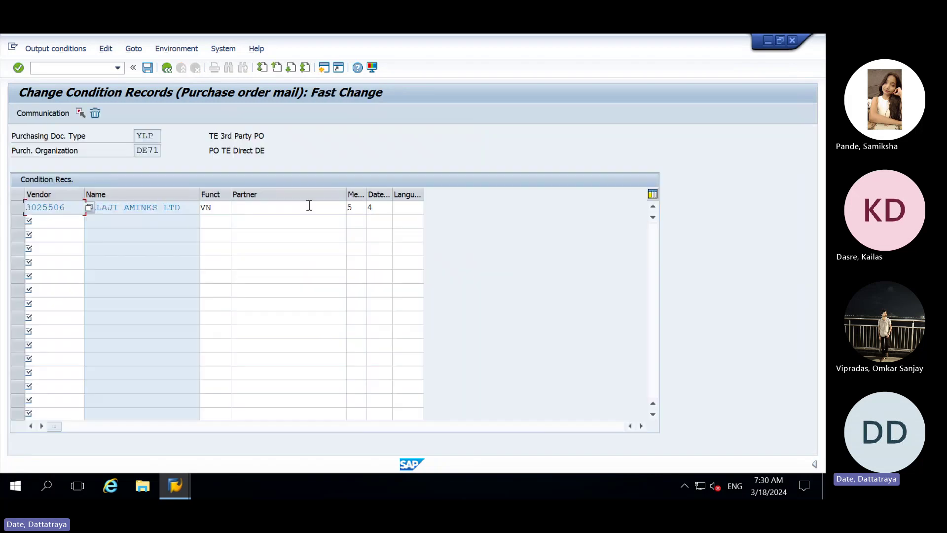
# - Check the transmission medium list, confirming medium 5 is External send, and close it
pyautogui.click(361, 208)
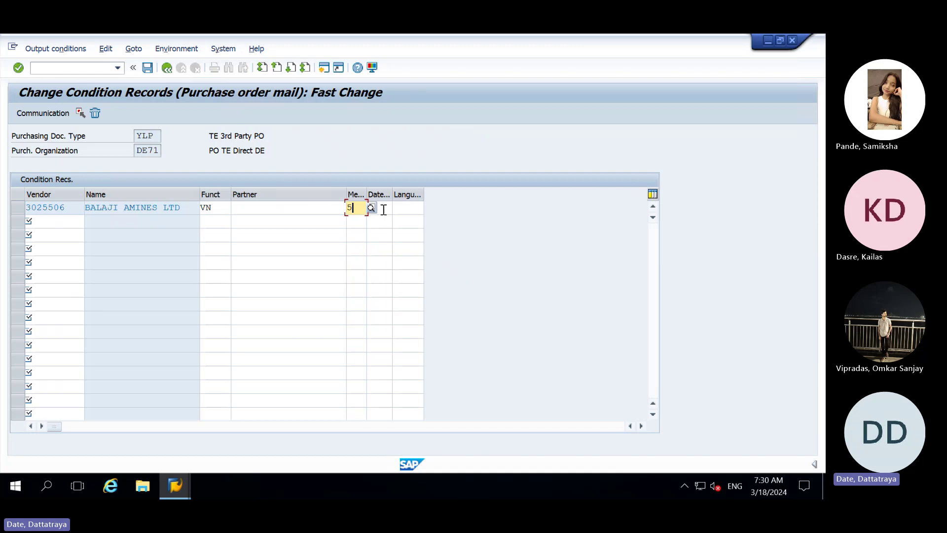
pyautogui.press('F4')
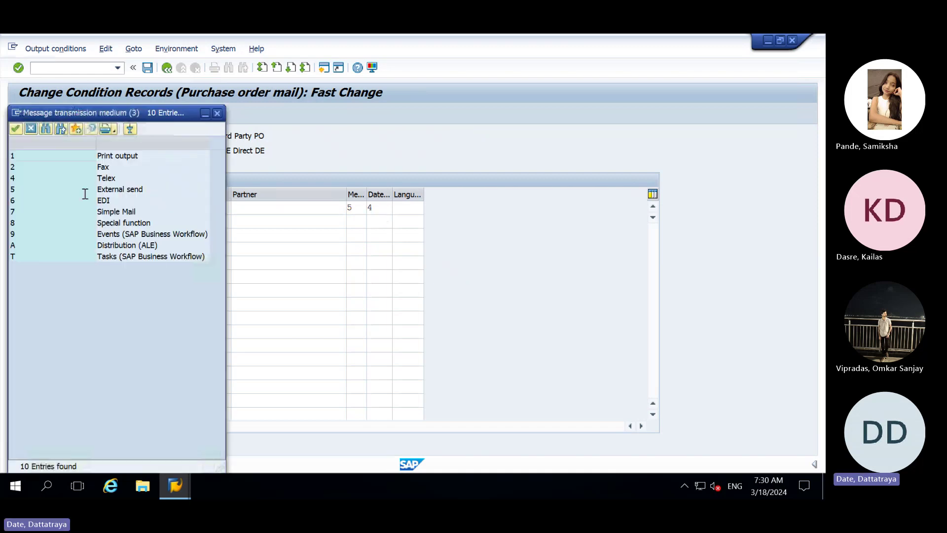
pyautogui.click(109, 190)
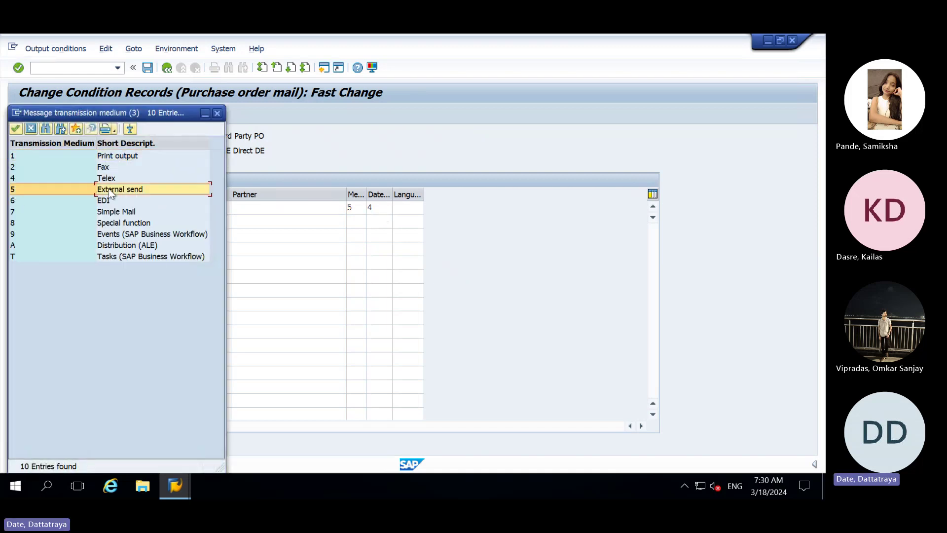
pyautogui.click(217, 113)
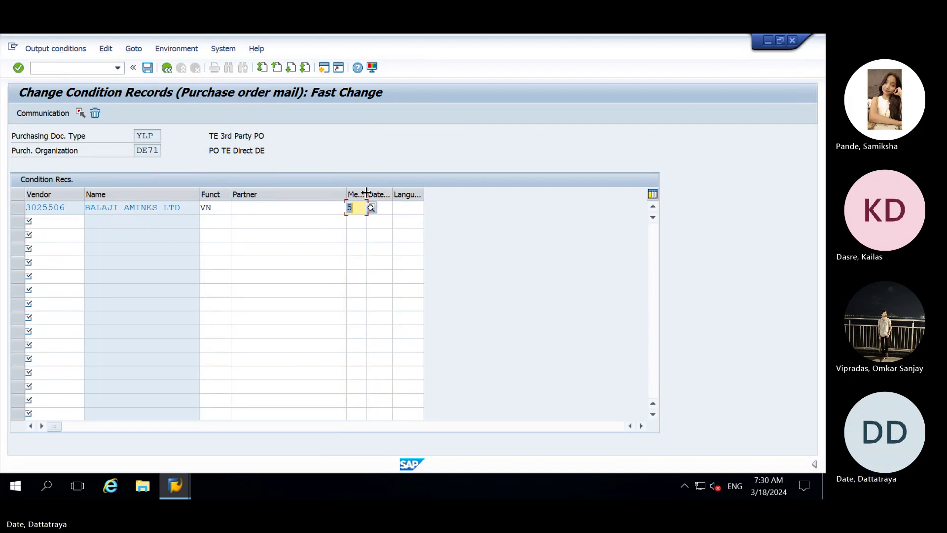
# - Widen the Medium and Date/Time columns and list the dispatch time values for entry 4
pyautogui.moveTo(367, 192); pyautogui.dragTo(394, 191)
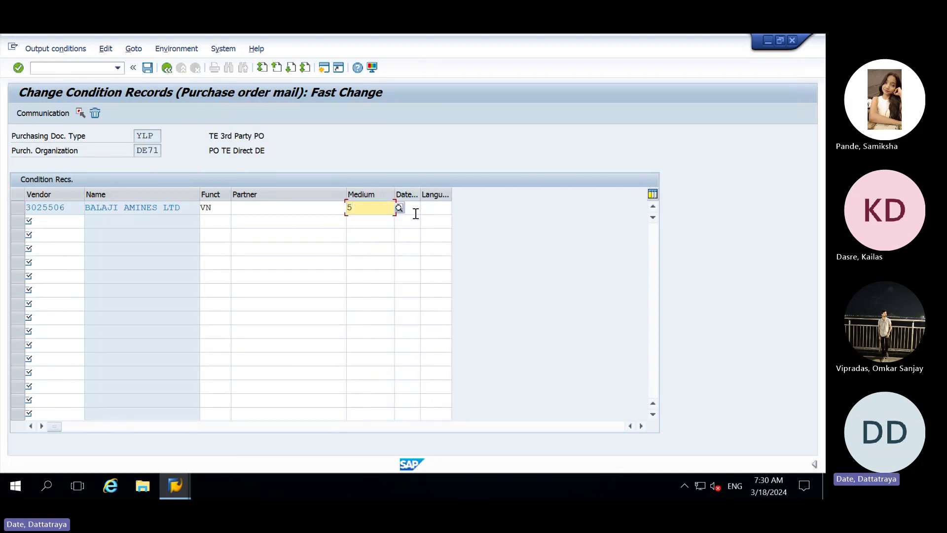
pyautogui.click(414, 211)
pyautogui.write('4')
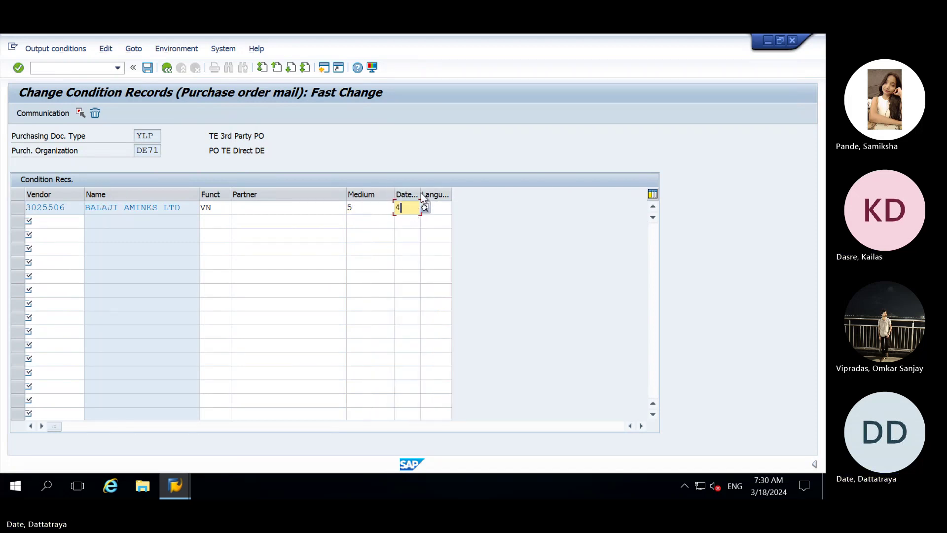
pyautogui.moveTo(419, 188); pyautogui.dragTo(461, 189)
pyautogui.press('F4')
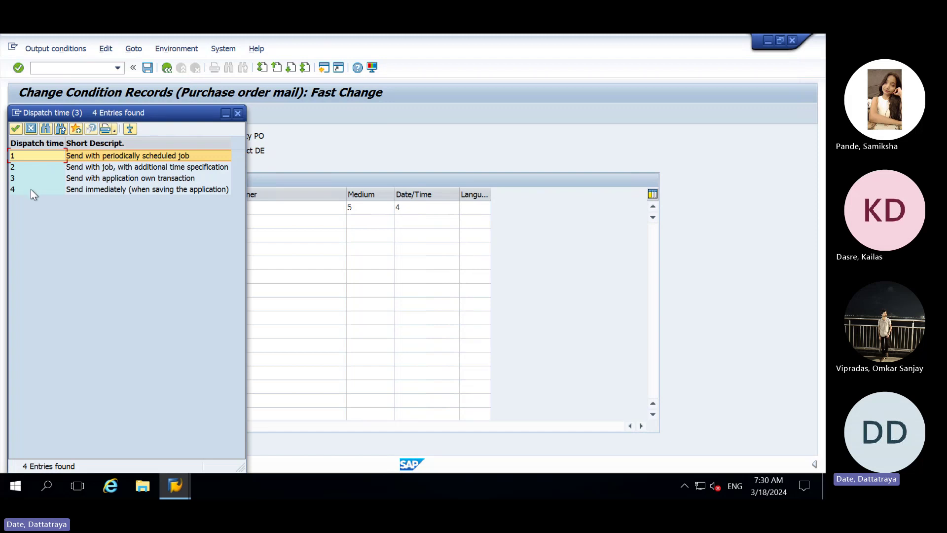
# - Compare dispatch times 4 (send immediately) and 3, close the list keeping 4, and return to the analysis
pyautogui.click(30, 189)
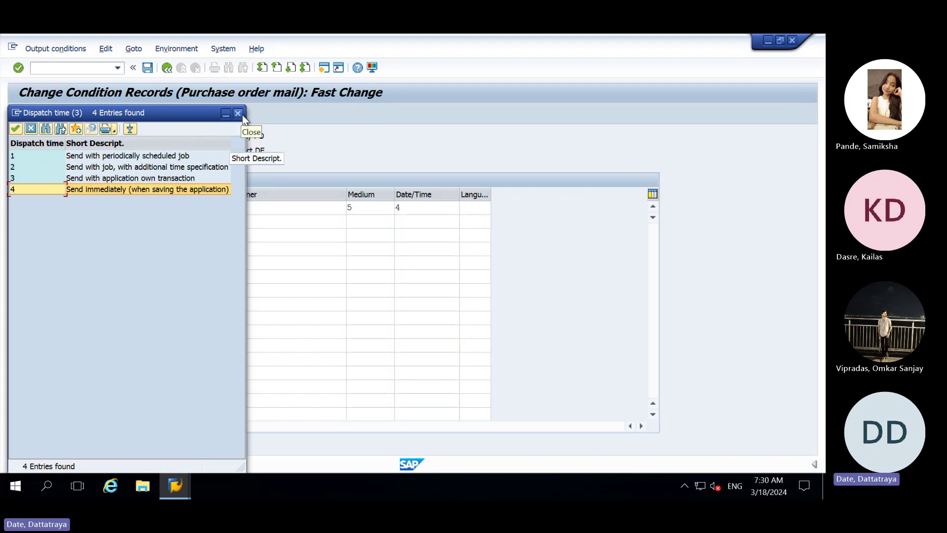
pyautogui.click(93, 181)
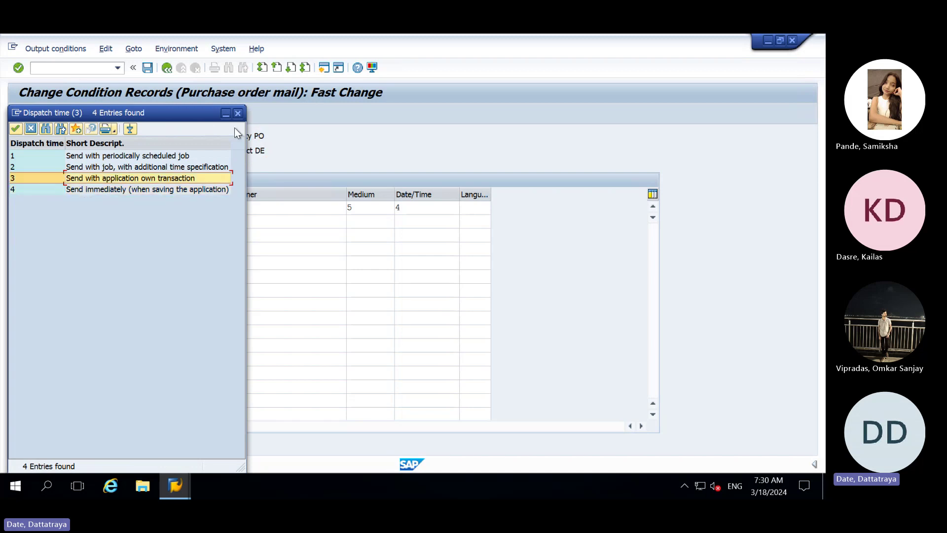
pyautogui.click(238, 113)
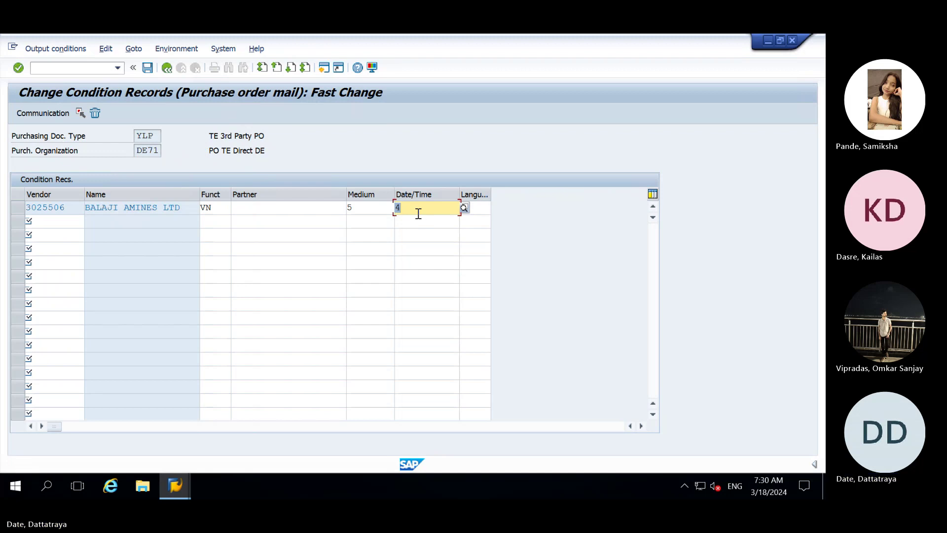
pyautogui.hotkey('ctrl', 's')
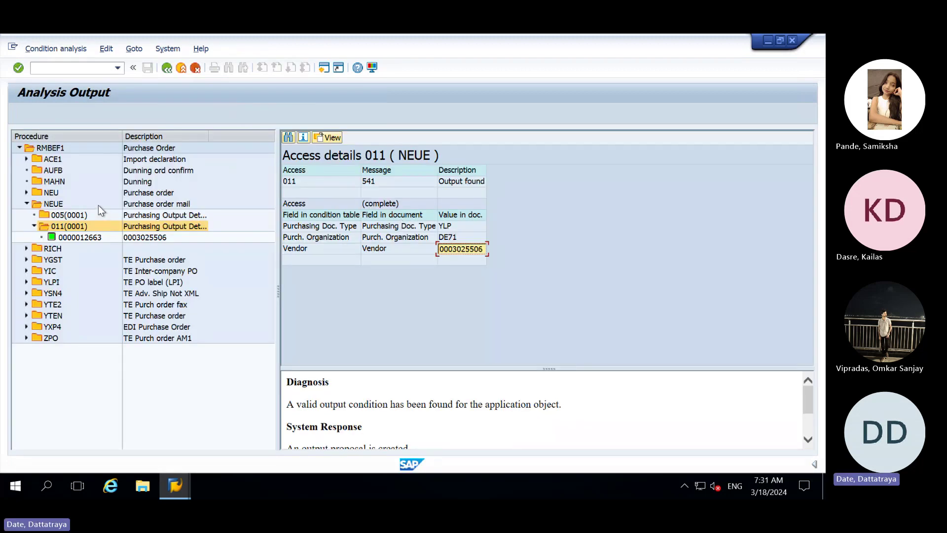
# - Run determination analysis on the PO outputs and inspect NEUE access 005's DE71 and vendor values
pyautogui.press('F3')
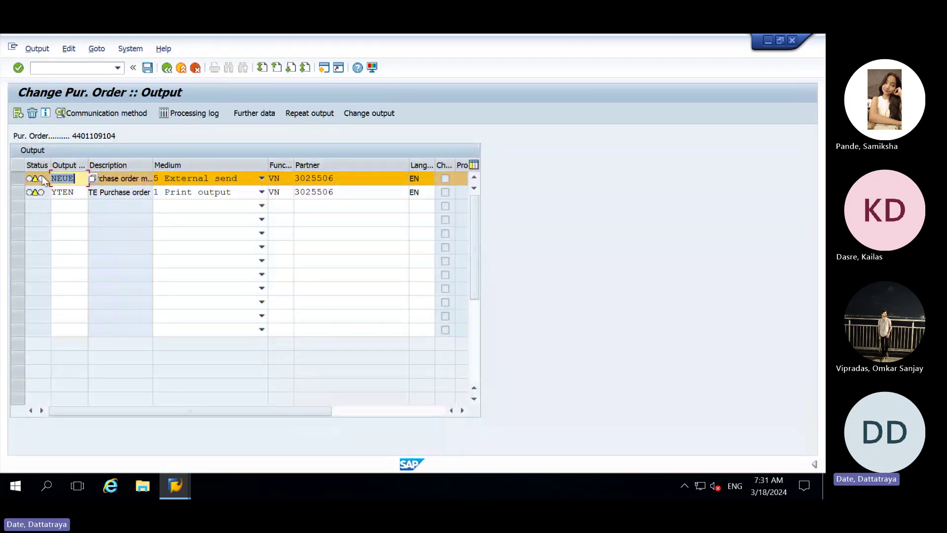
pyautogui.click(96, 48)
pyautogui.click(113, 65)
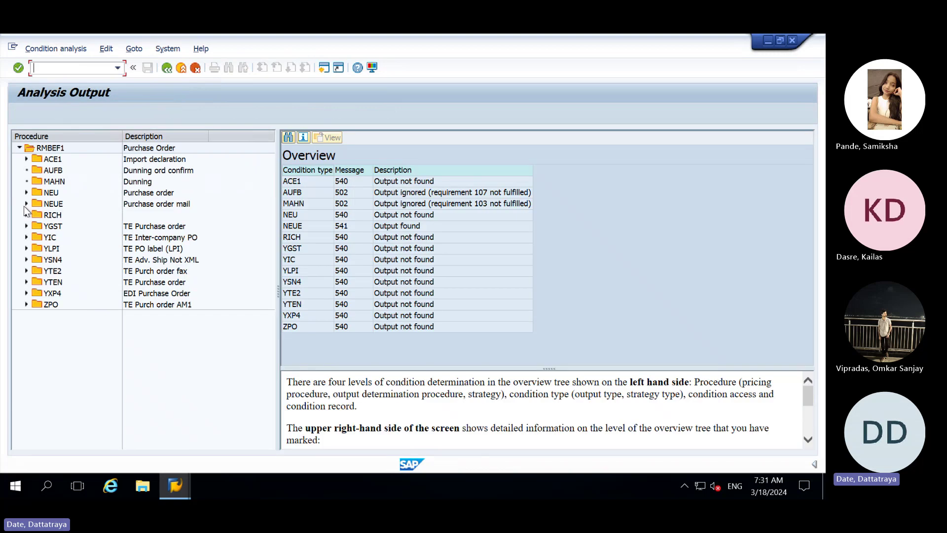
pyautogui.click(26, 203)
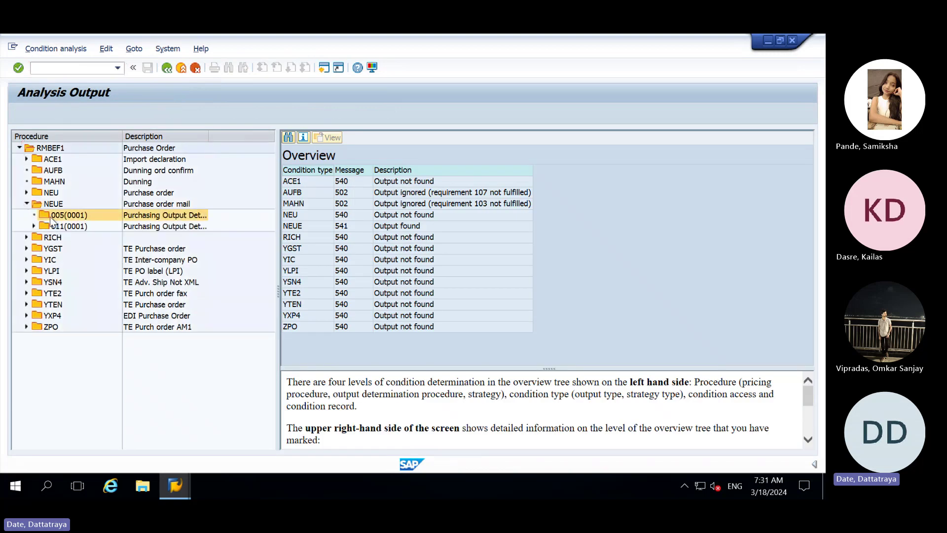
pyautogui.click(48, 217)
pyautogui.click(425, 226)
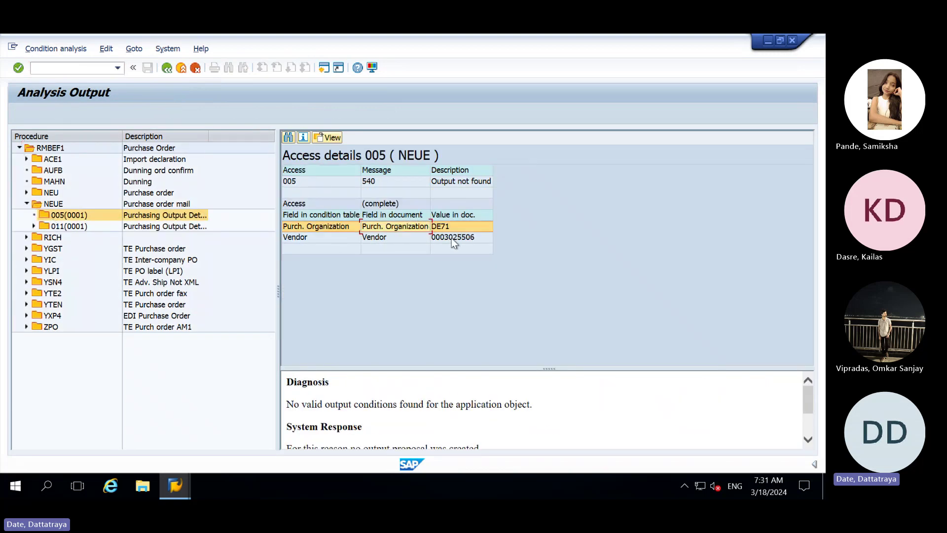
pyautogui.click(452, 237)
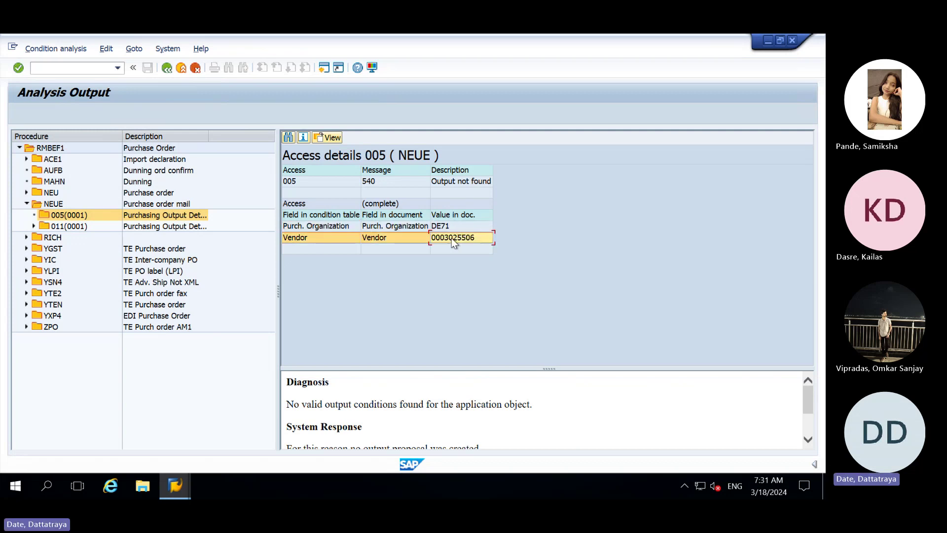
# - Copy the vendor number and switch to the condition records window
pyautogui.press('F10')
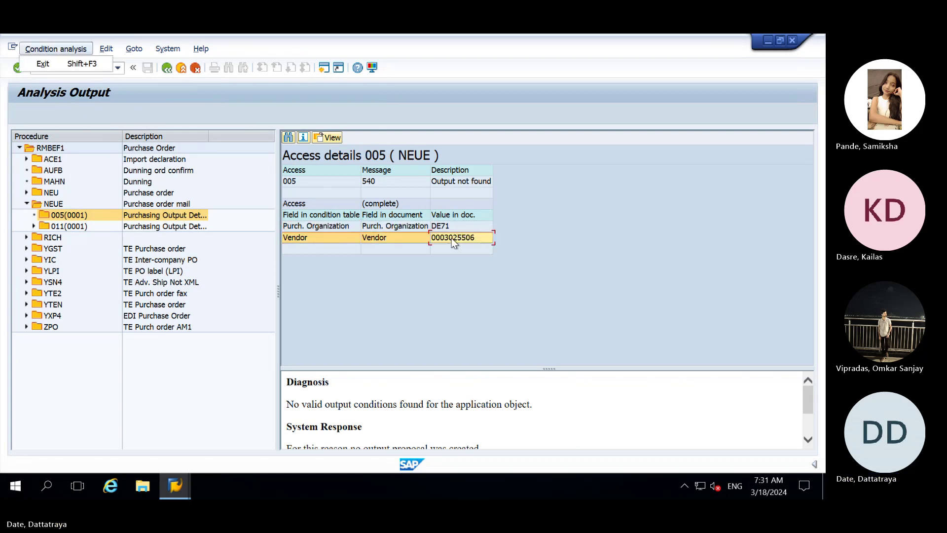
pyautogui.press('Escape')
pyautogui.press('Down')
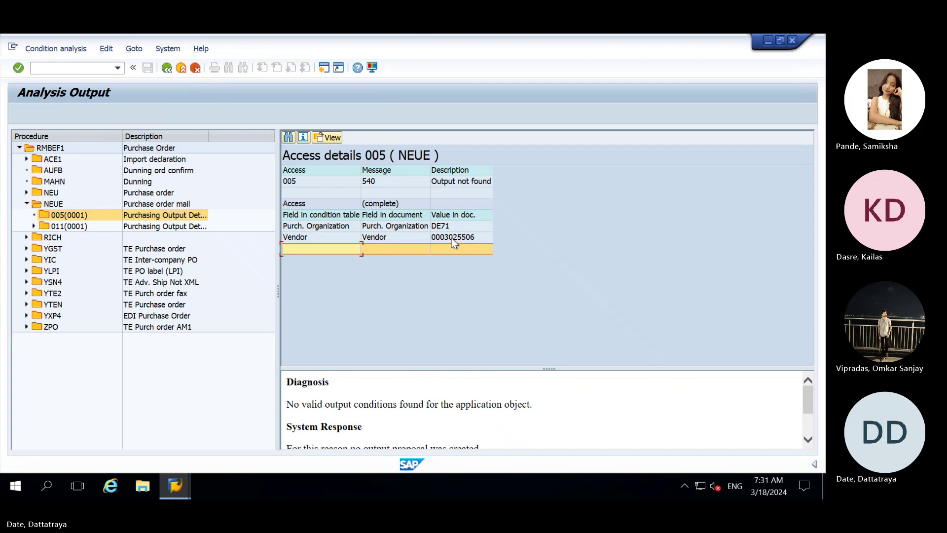
pyautogui.click(451, 237)
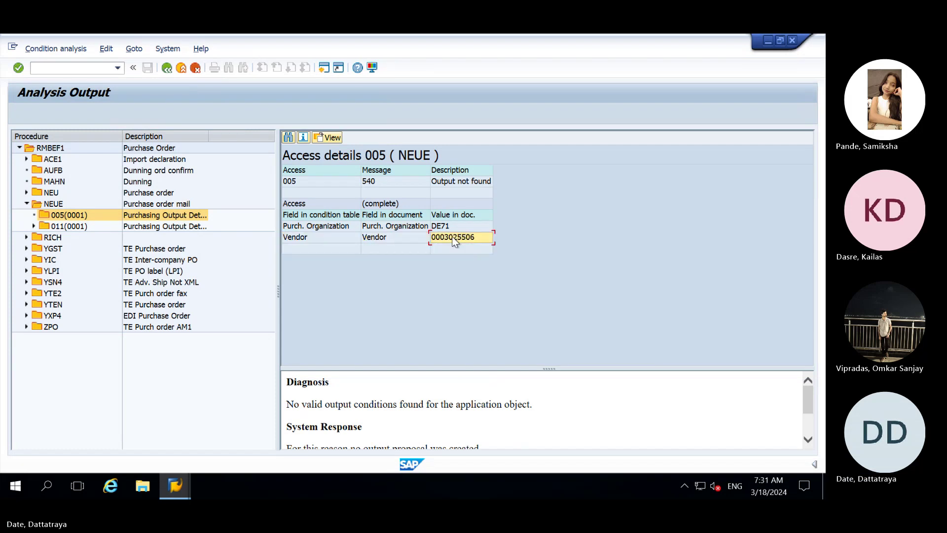
pyautogui.doubleClick(453, 238)
pyautogui.hotkey('ctrl', 'c')
pyautogui.hotkey('alt', 'Tab')
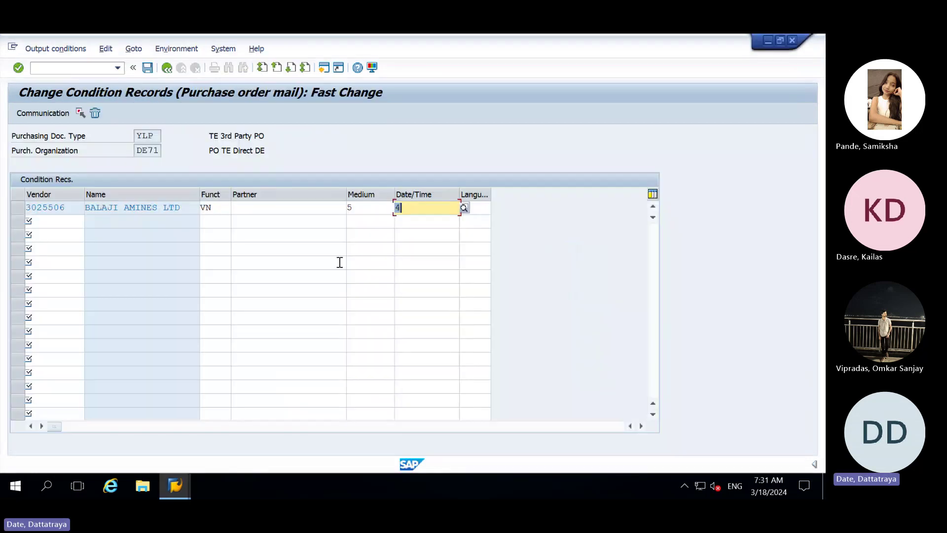
# - Back out to the NEUE start screen and list Purch. Org./Vendor for EDI records for DE71
pyautogui.press('F3')
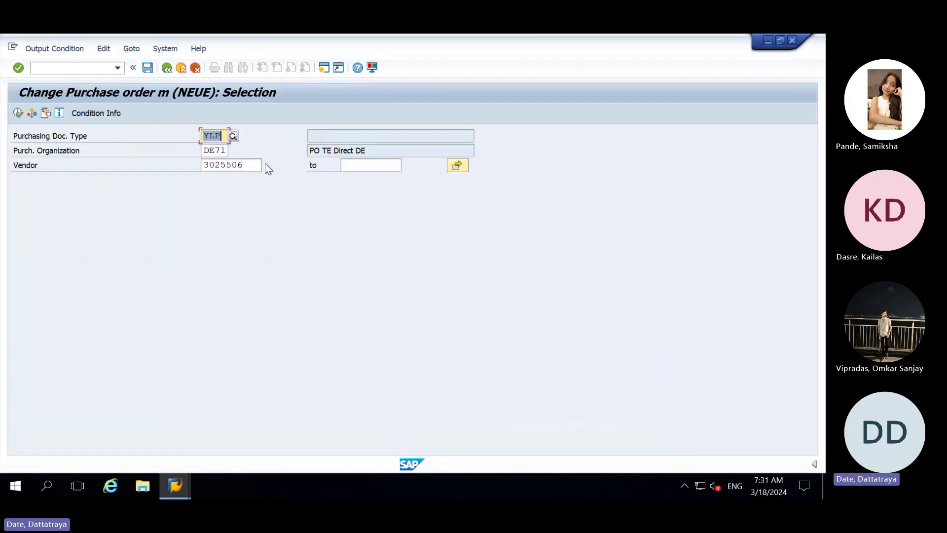
pyautogui.press('F3')
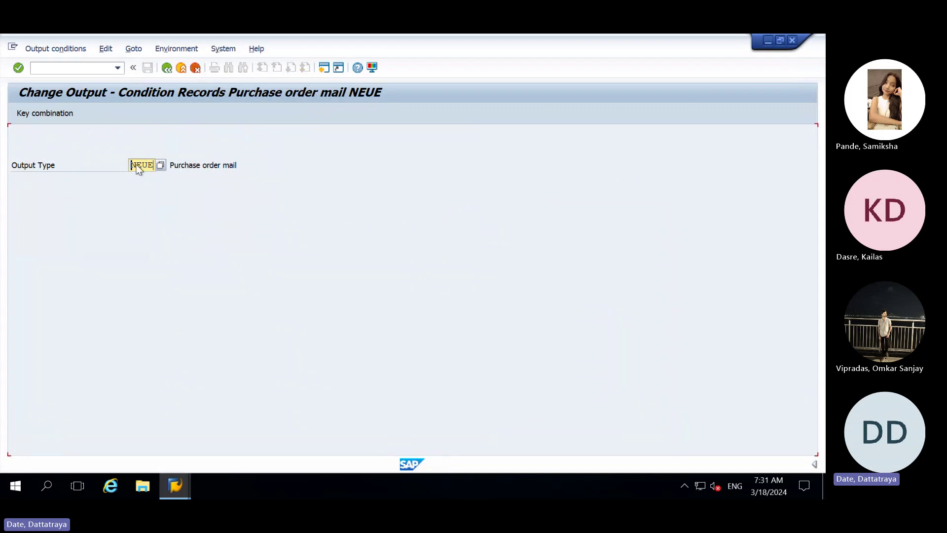
pyautogui.click(34, 113)
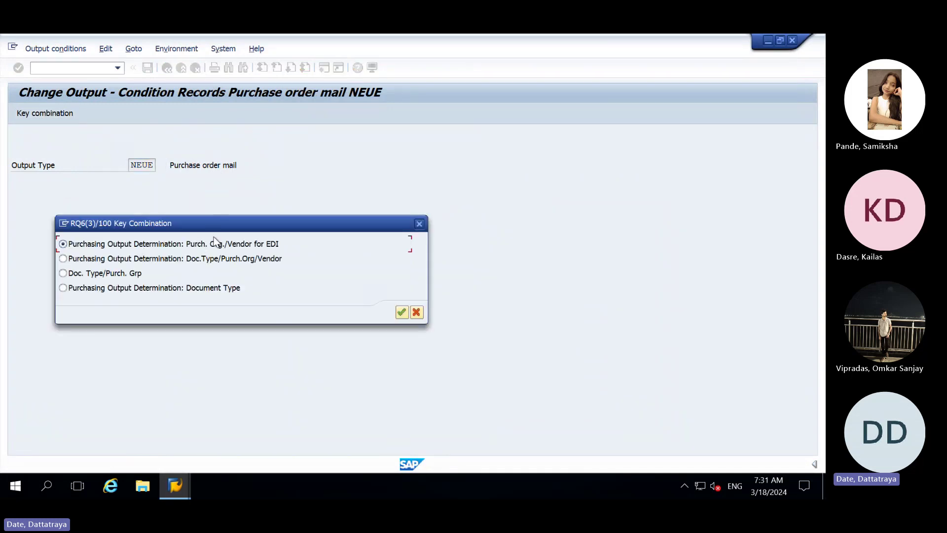
pyautogui.press('Return')
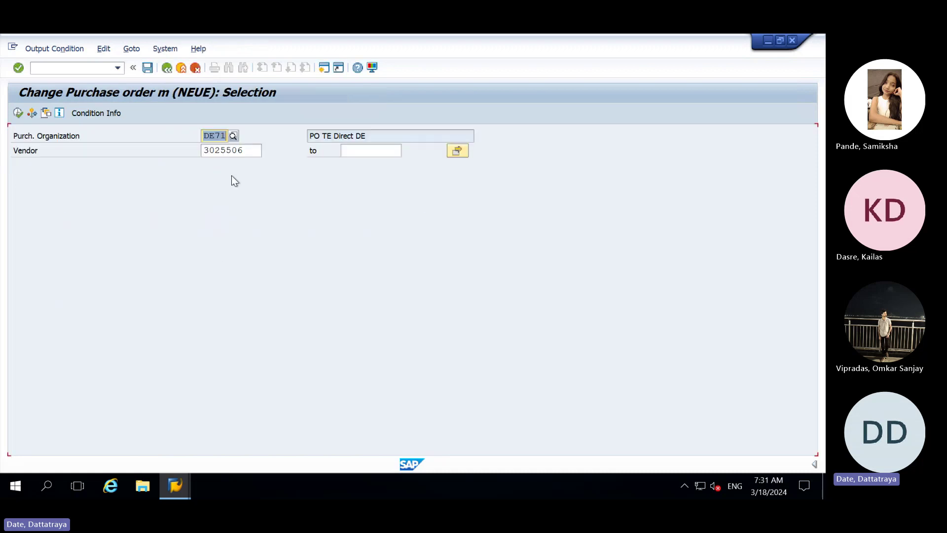
pyautogui.click(244, 150)
pyautogui.doubleClick(244, 150)
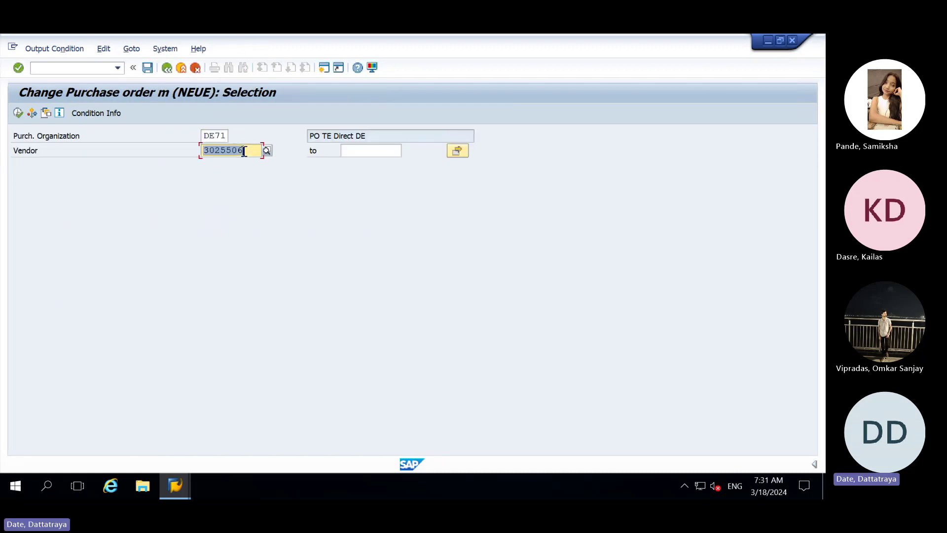
pyautogui.press('F8')
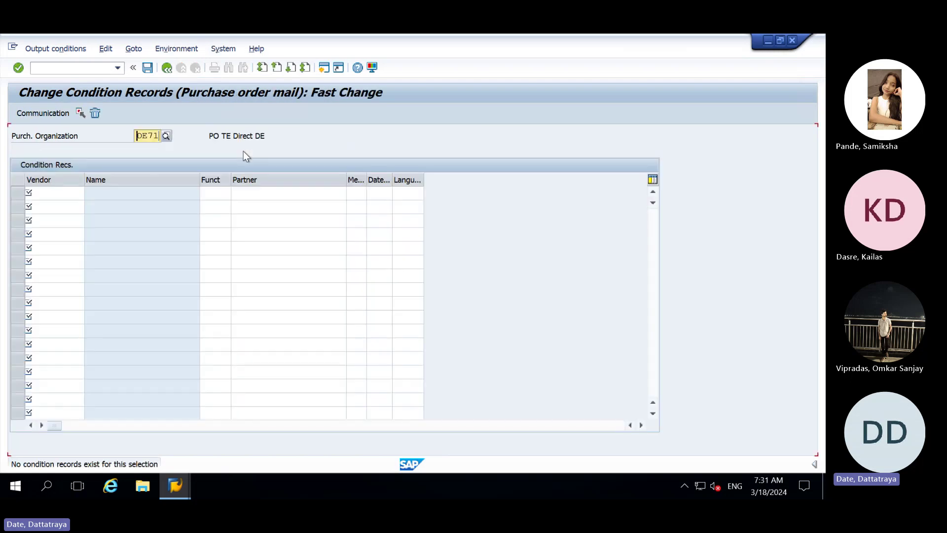
# - Paste the vendor into a new row, run /MN05, enter VN, and back out to the start screen
pyautogui.click(68, 197)
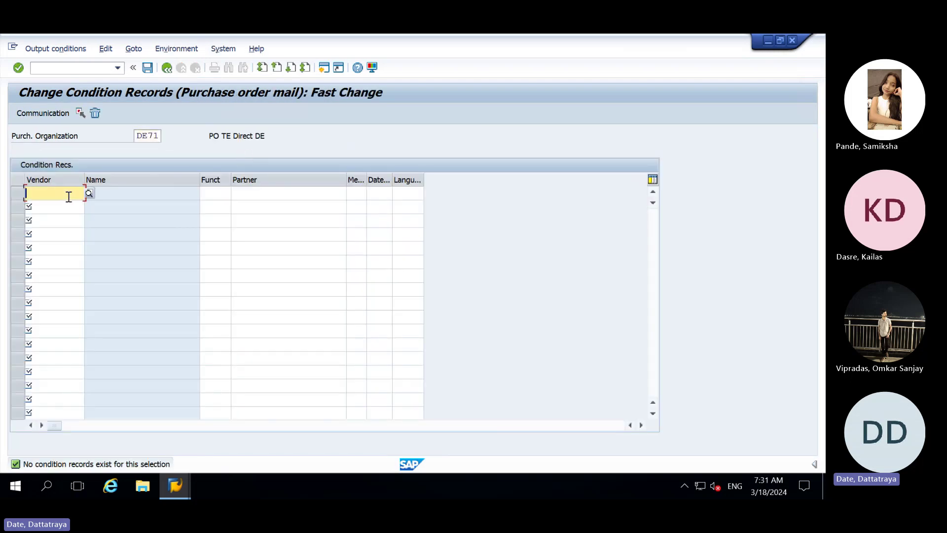
pyautogui.hotkey('ctrl', 'v')
pyautogui.click(213, 195)
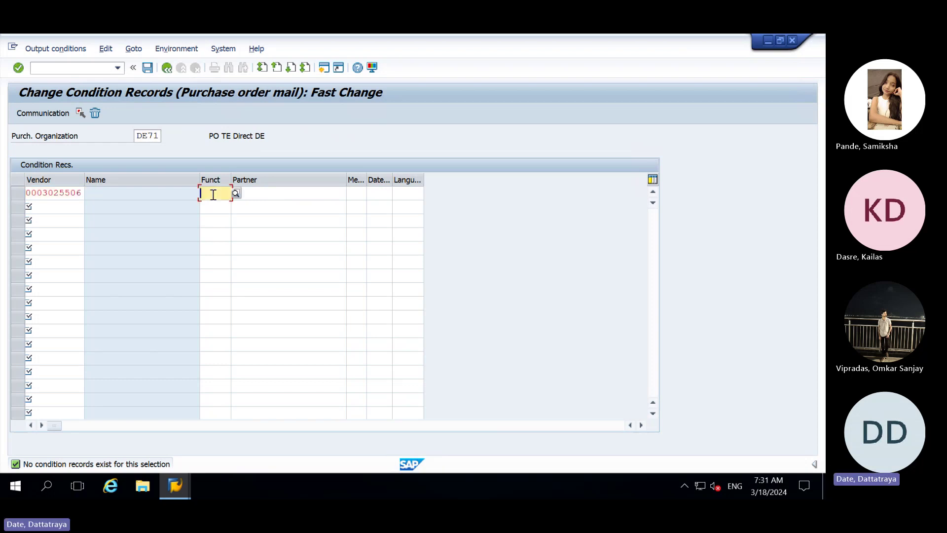
pyautogui.click(81, 69)
pyautogui.write('/MN05')
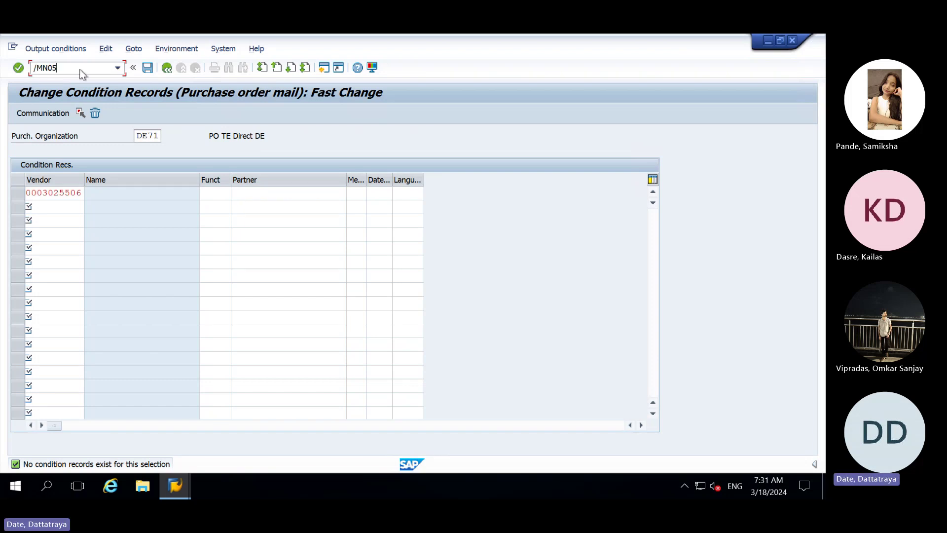
pyautogui.press('Return')
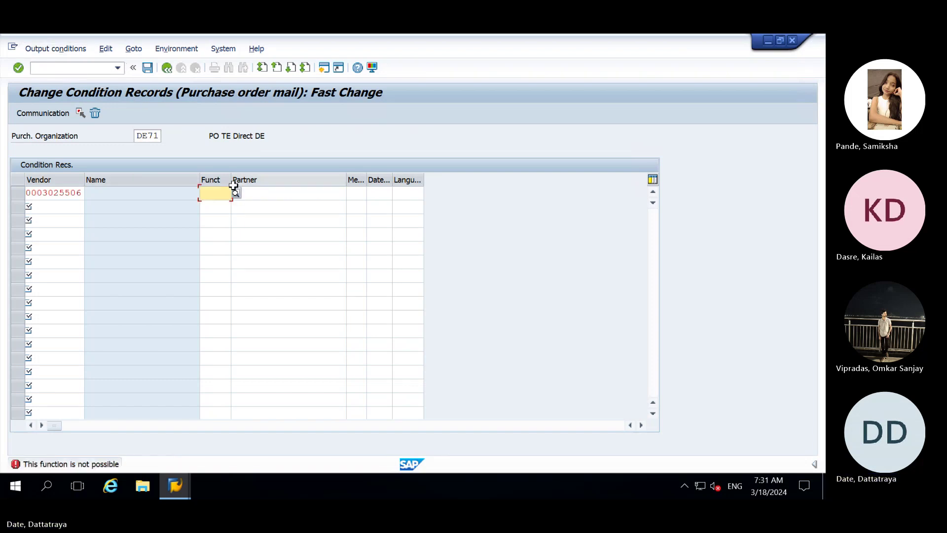
pyautogui.write('VN')
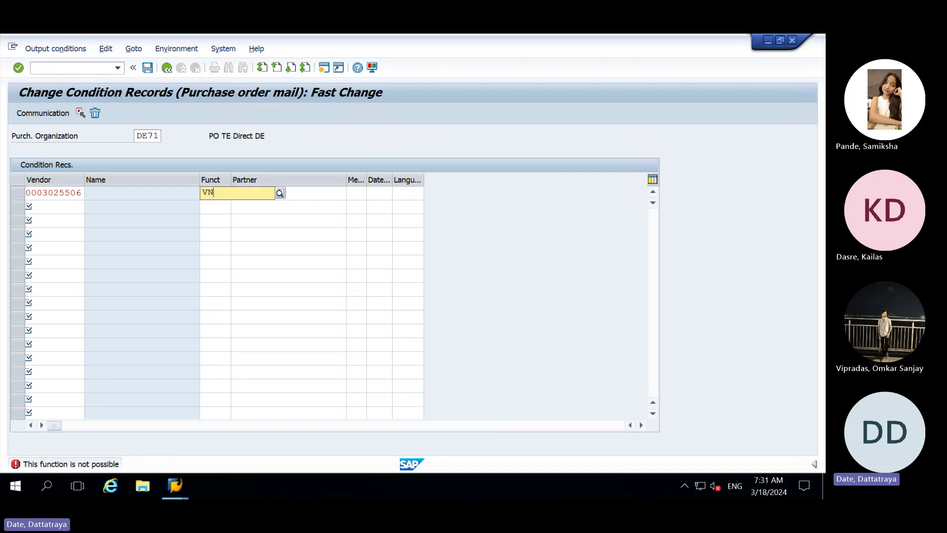
pyautogui.press('F3')
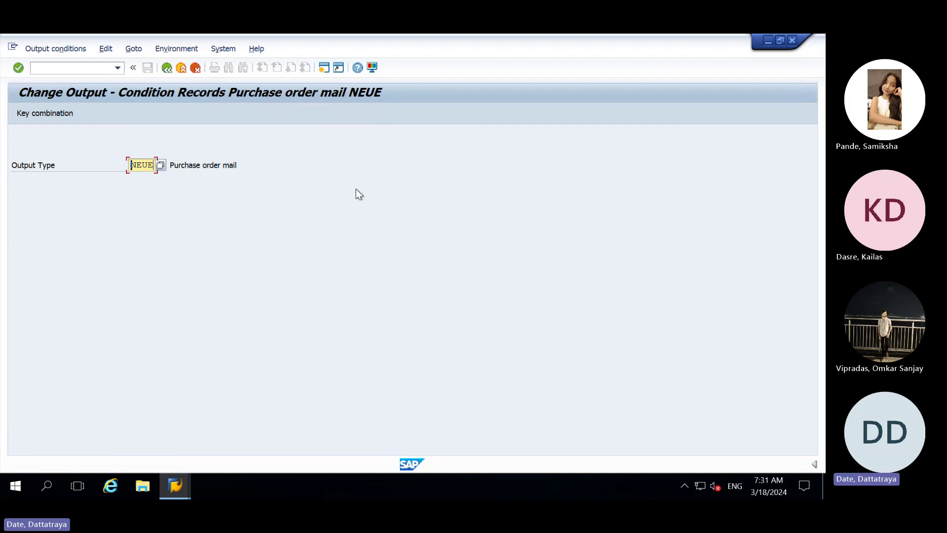
# - Switch back to the NEUE records window and pick the Doc.Type/Purch.Org/Vendor key combination
pyautogui.press('F3')
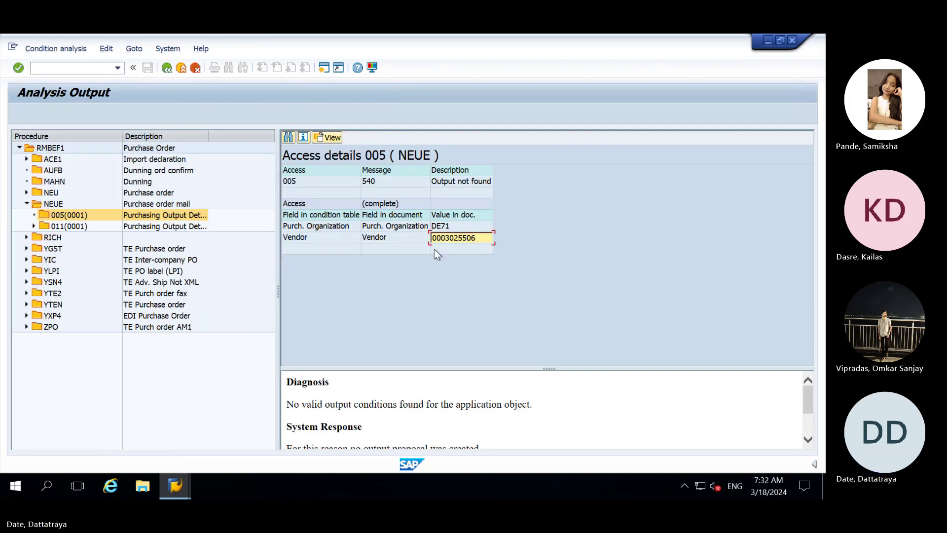
pyautogui.hotkey('alt', 'Tab')
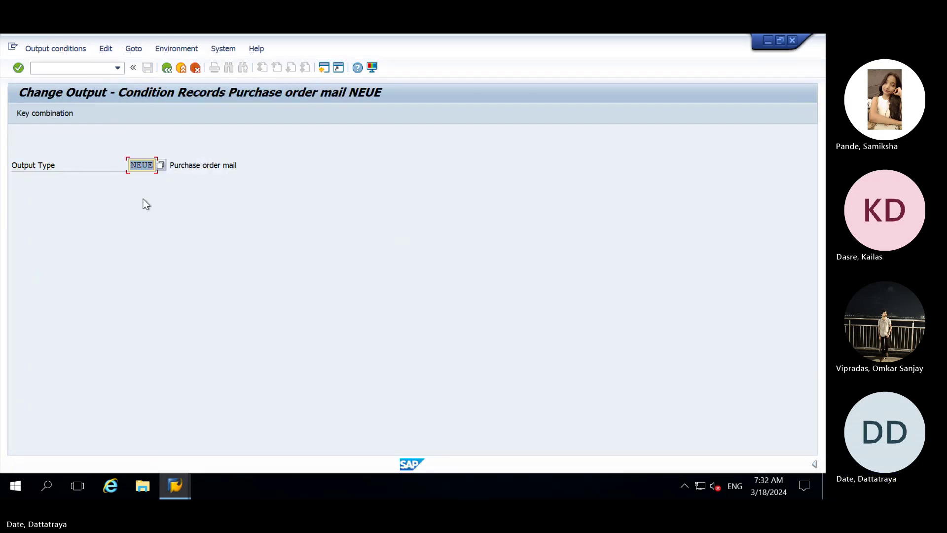
pyautogui.press('Return')
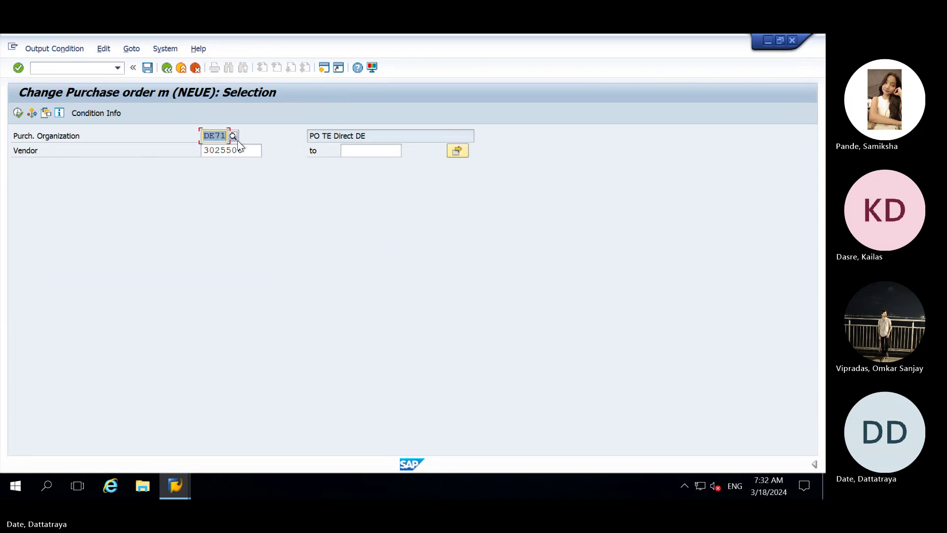
pyautogui.press('F3')
pyautogui.click(43, 110)
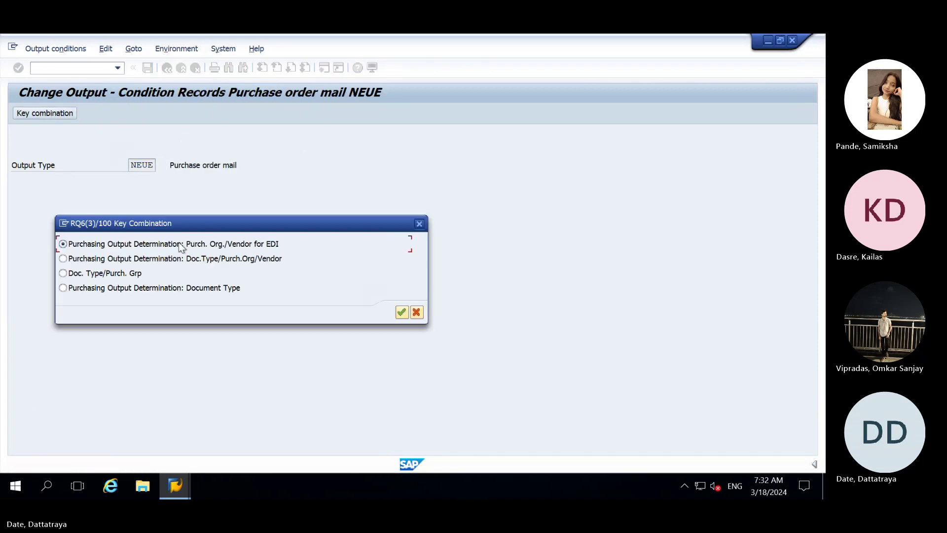
pyautogui.press('Down')
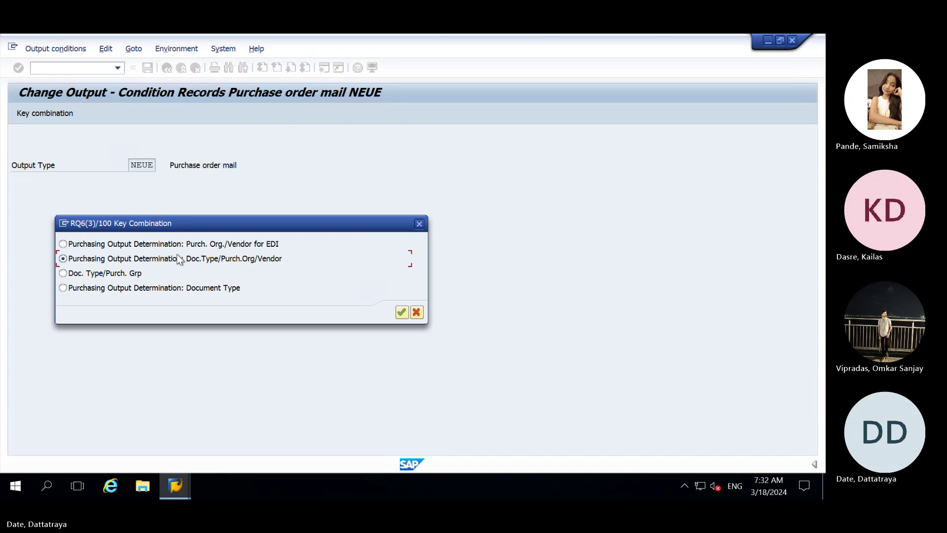
# - Run the Doc.Type/Purch.Org/Vendor selection, then open MN05 in a new session with /oMN05
pyautogui.press('Return')
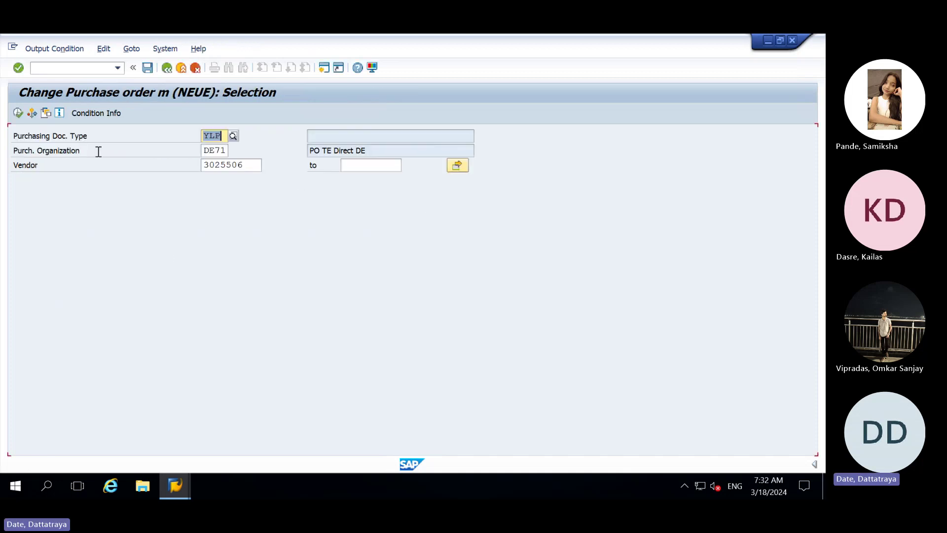
pyautogui.press('F8')
pyautogui.click(76, 68)
pyautogui.write('/oMN05')
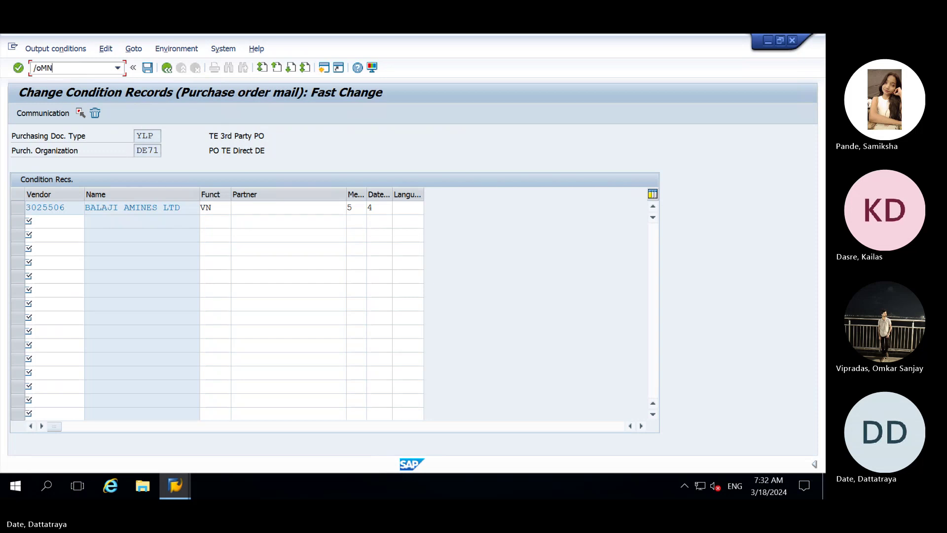
pyautogui.press('Return')
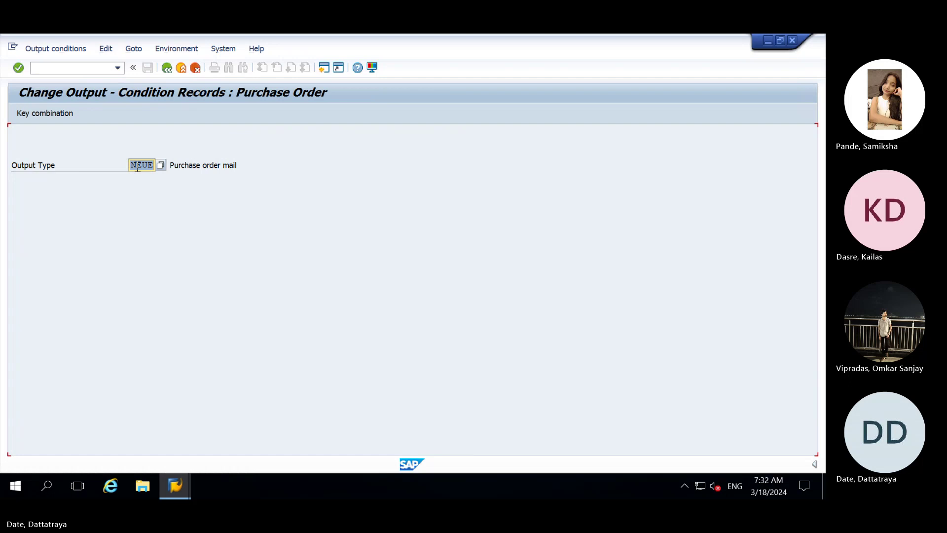
# - Choose Purch. Org./Vendor for EDI, clear the vendor, list DE71 records, and paste the vendor into a new row
pyautogui.click(58, 113)
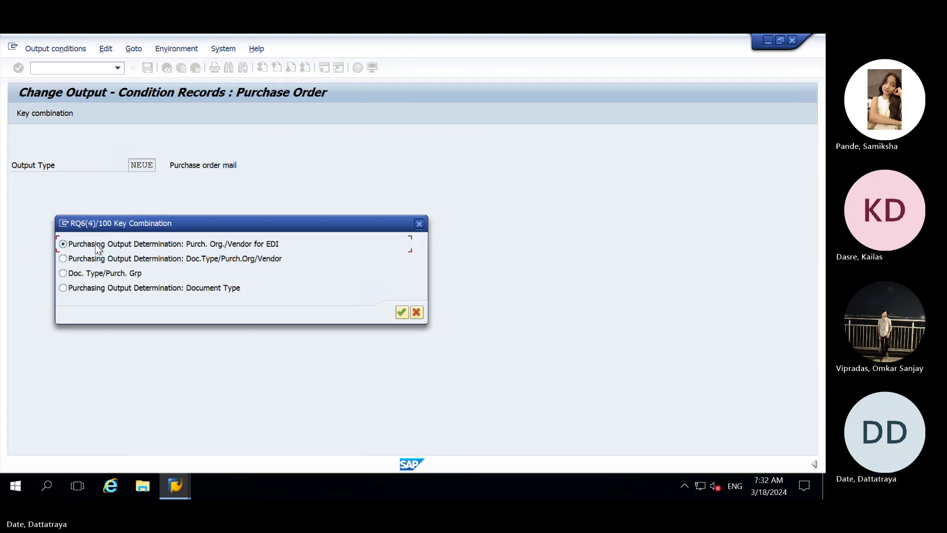
pyautogui.press('Return')
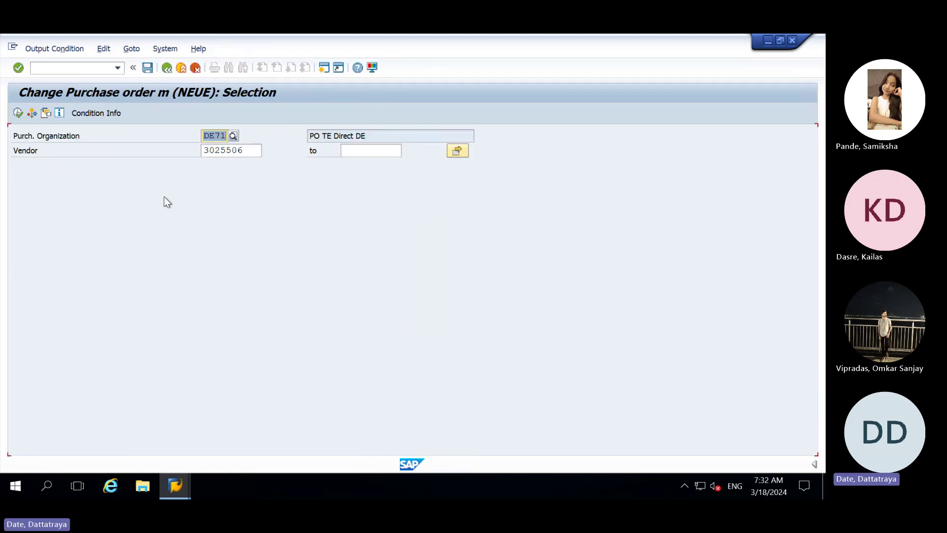
pyautogui.click(254, 150)
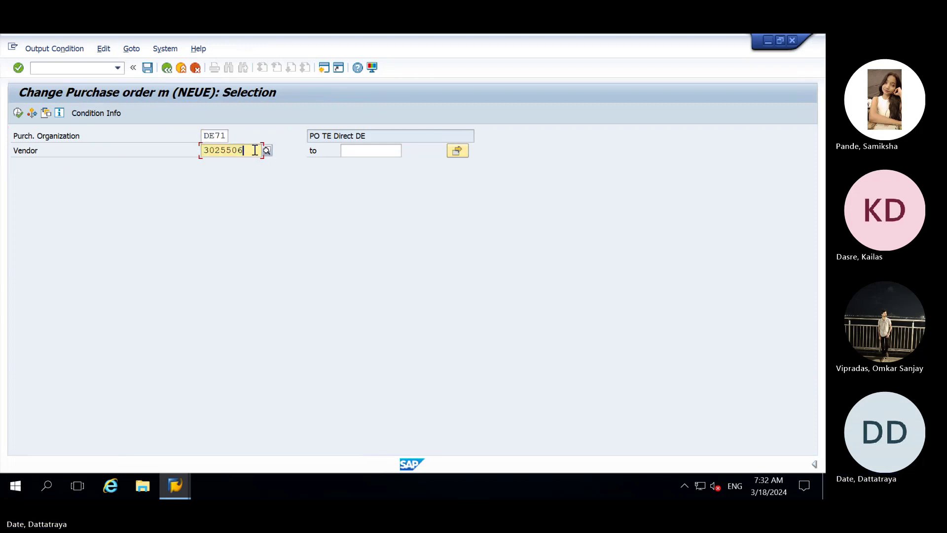
pyautogui.doubleClick(255, 150)
pyautogui.hotkey('ctrl', 'c')
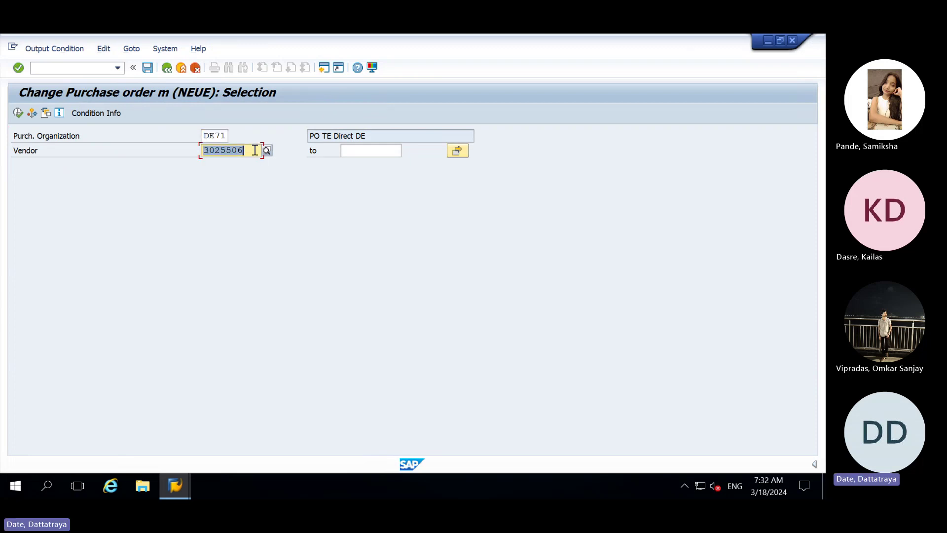
pyautogui.press('BackSpace')
pyautogui.press('F8')
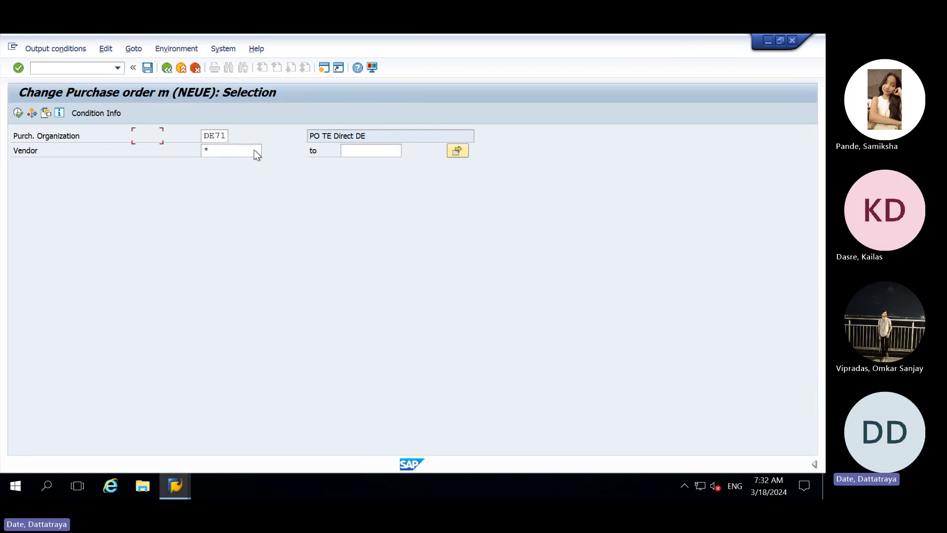
pyautogui.hotkey('ctrl', 'v')
# - Check the existing YLP record's partner function VN for comparison
pyautogui.click(225, 195)
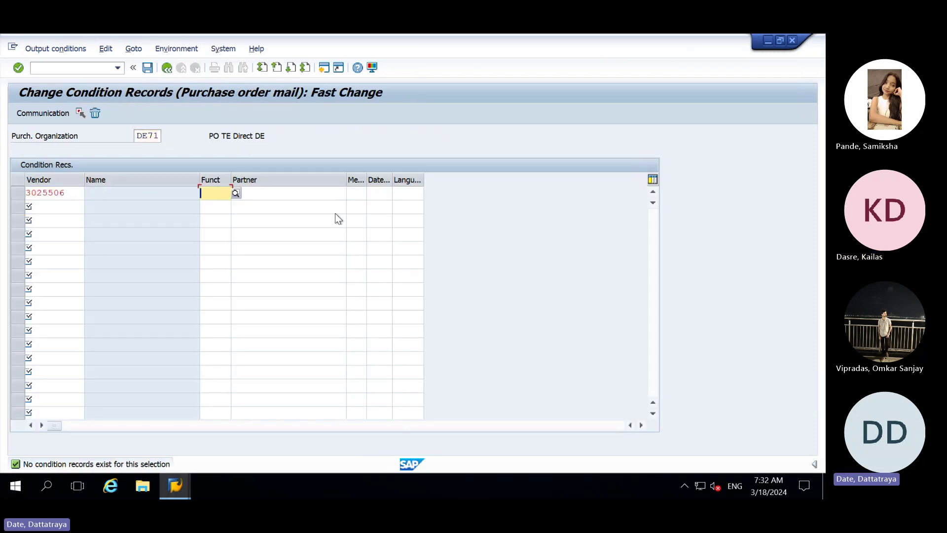
pyautogui.press('Return')
pyautogui.doubleClick(217, 208)
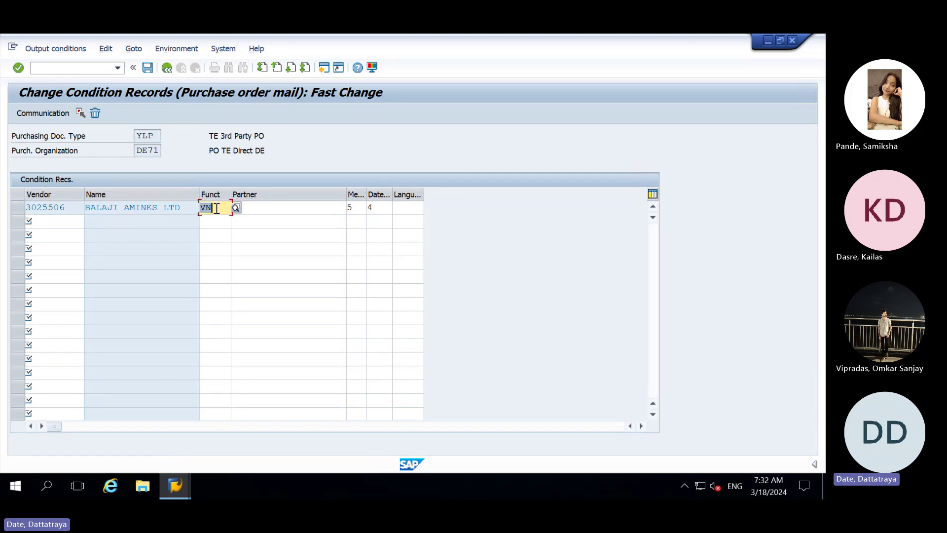
pyautogui.click(216, 208)
pyautogui.press('Return')
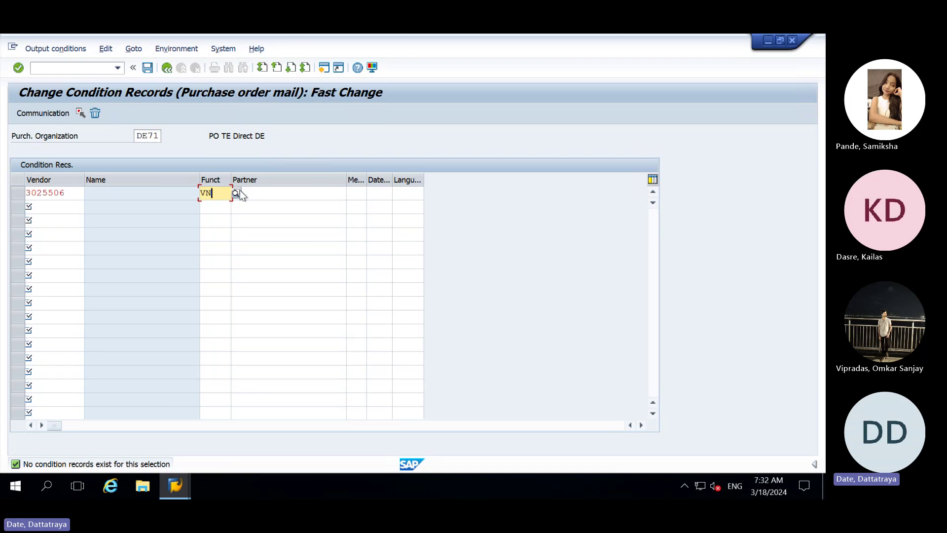
# - Set the new row's partner function to VN (Vendor) from the Partner Function list
pyautogui.click(237, 193)
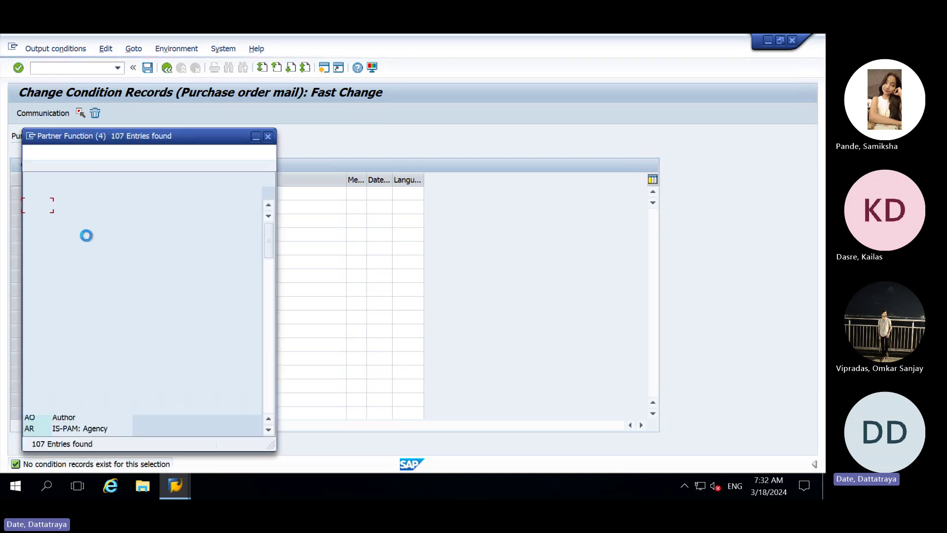
pyautogui.scroll(-9, 85, 379)
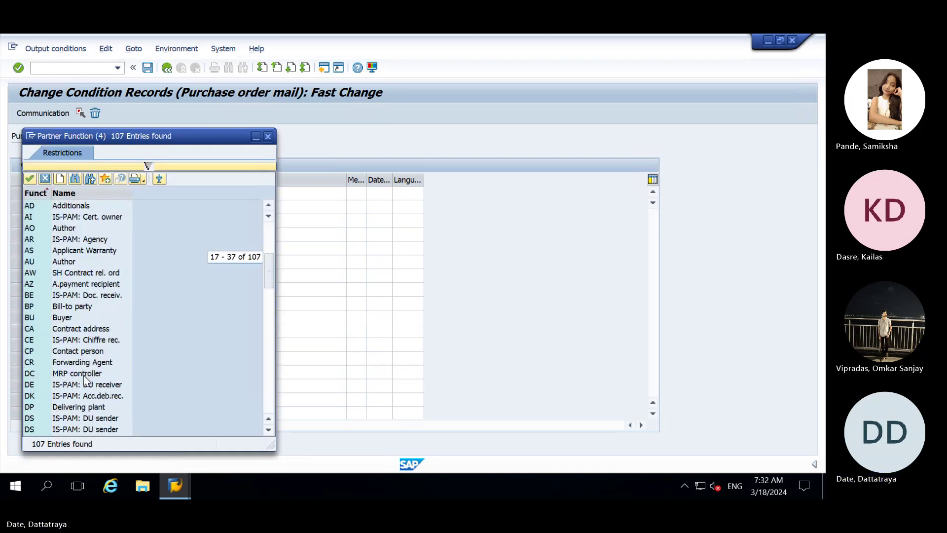
pyautogui.scroll(-3, 85, 380)
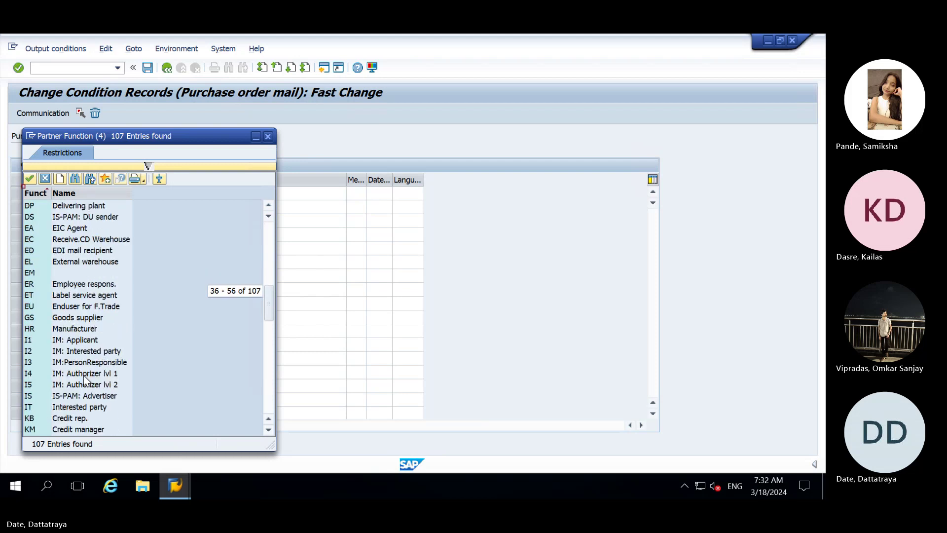
pyautogui.scroll(-7, 84, 377)
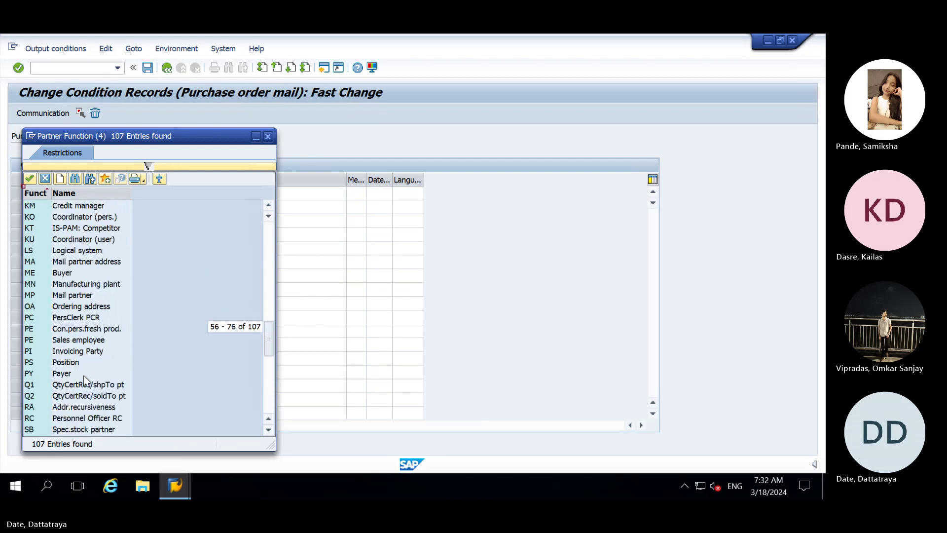
pyautogui.scroll(-3, 85, 379)
pyautogui.scroll(-7, 84, 380)
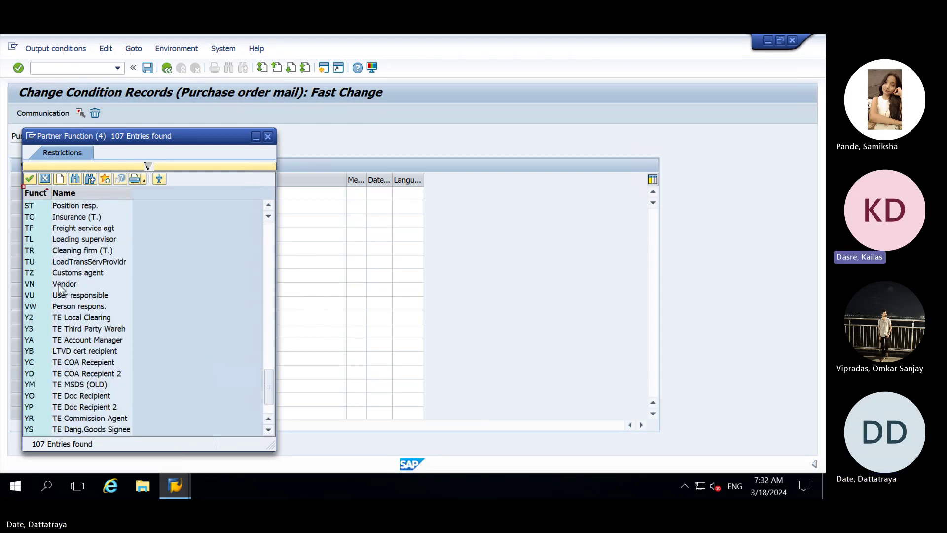
pyautogui.doubleClick(54, 284)
# - Set the new row's transmission medium to 5 (External send)
pyautogui.click(356, 197)
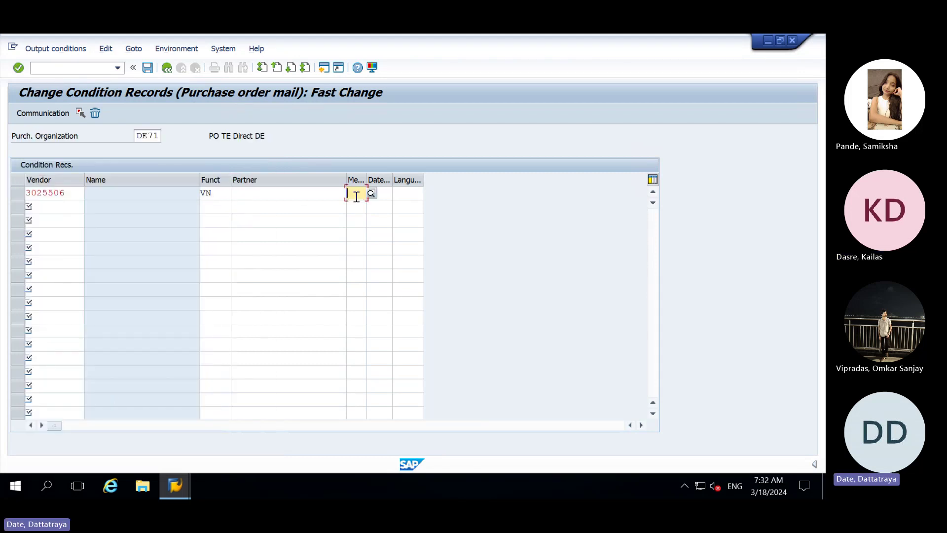
pyautogui.press('F4')
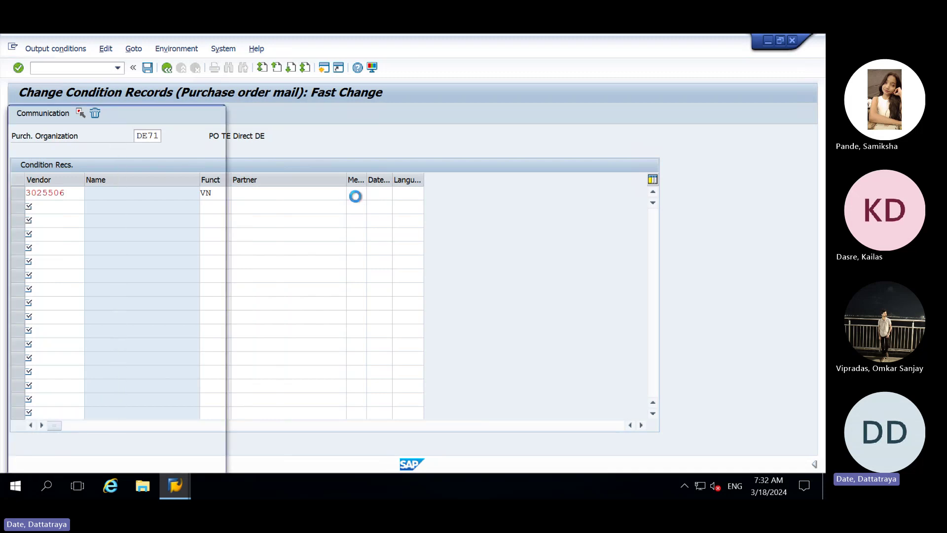
pyautogui.click(124, 191)
pyautogui.doubleClick(124, 190)
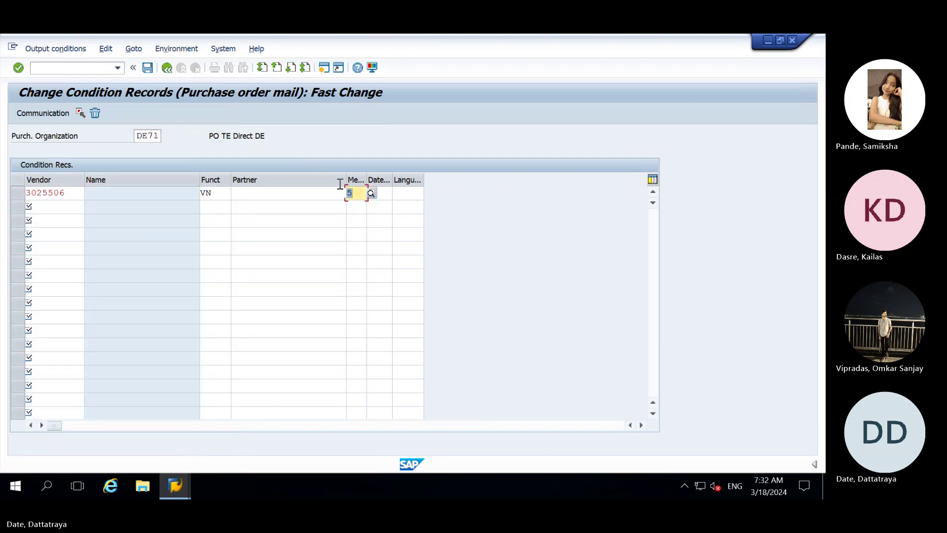
# - Set dispatch time 4, compare with the YLP record, and validate the new row
pyautogui.click(388, 192)
pyautogui.press('F4')
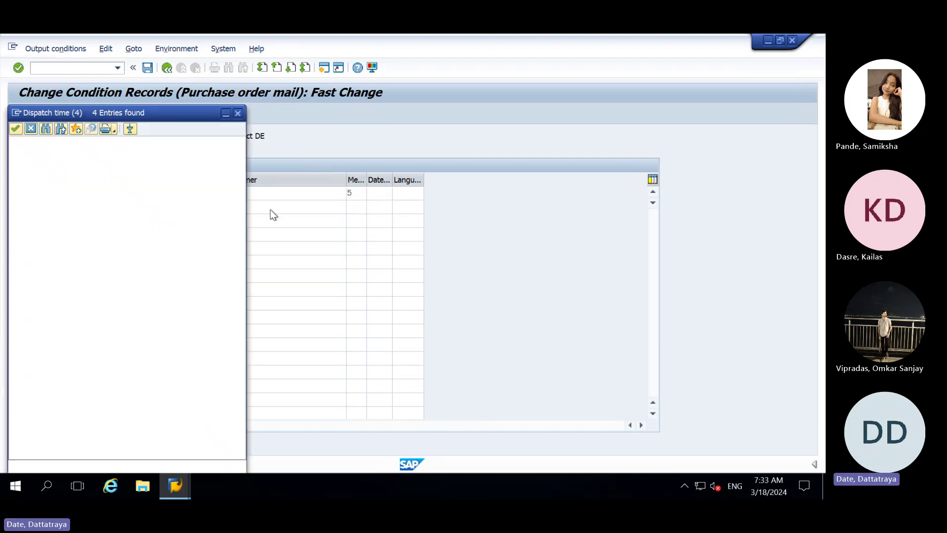
pyautogui.doubleClick(23, 189)
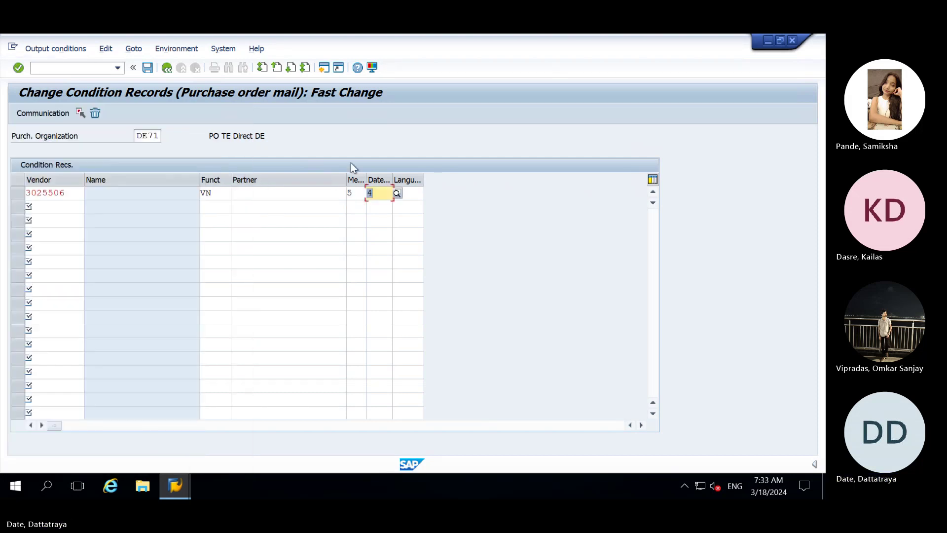
pyautogui.press('Return')
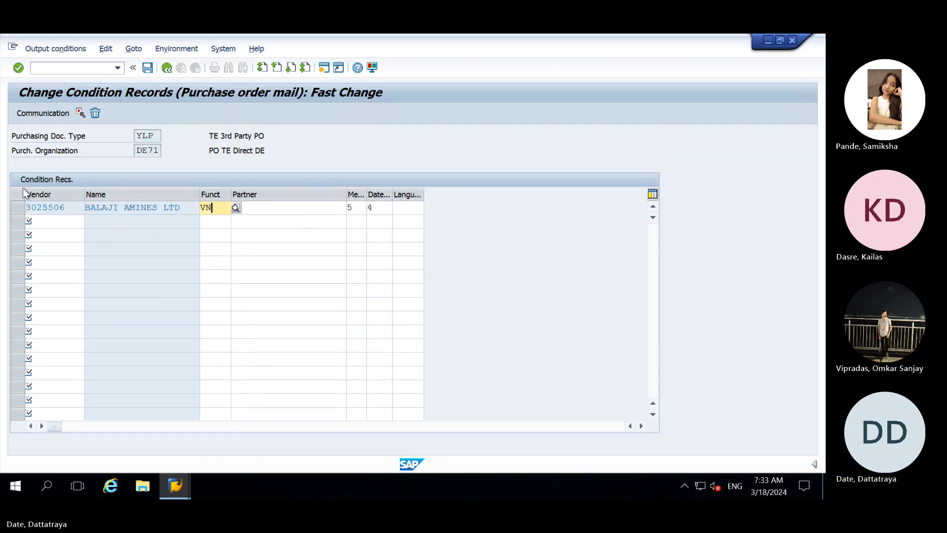
pyautogui.hotkey('alt', 'Tab')
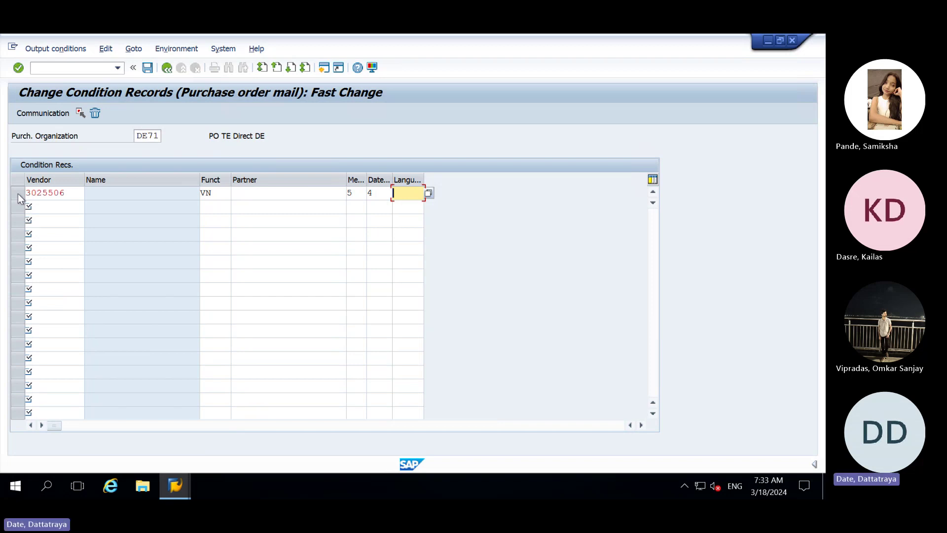
pyautogui.press('Return')
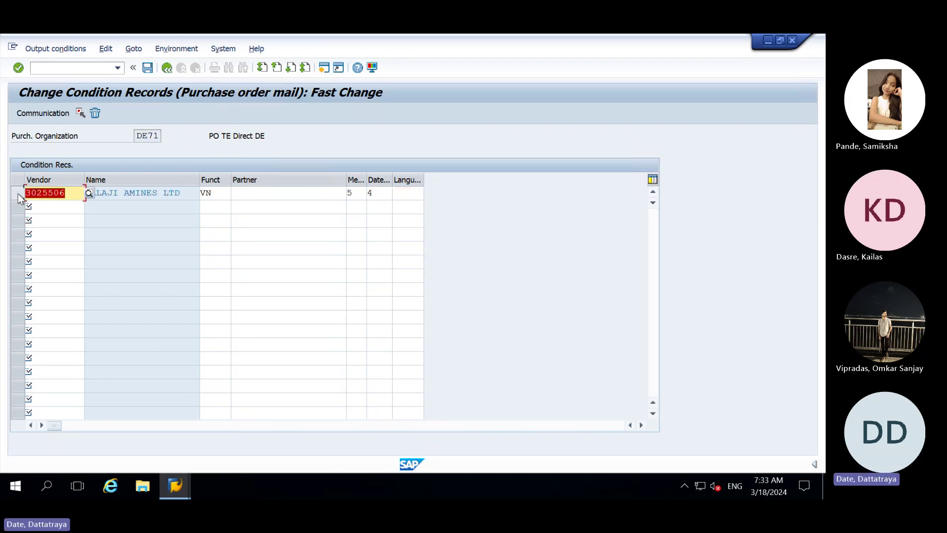
# - Open the Communication details for both the new DE71 record and the YLP vendor record
pyautogui.click(18, 193)
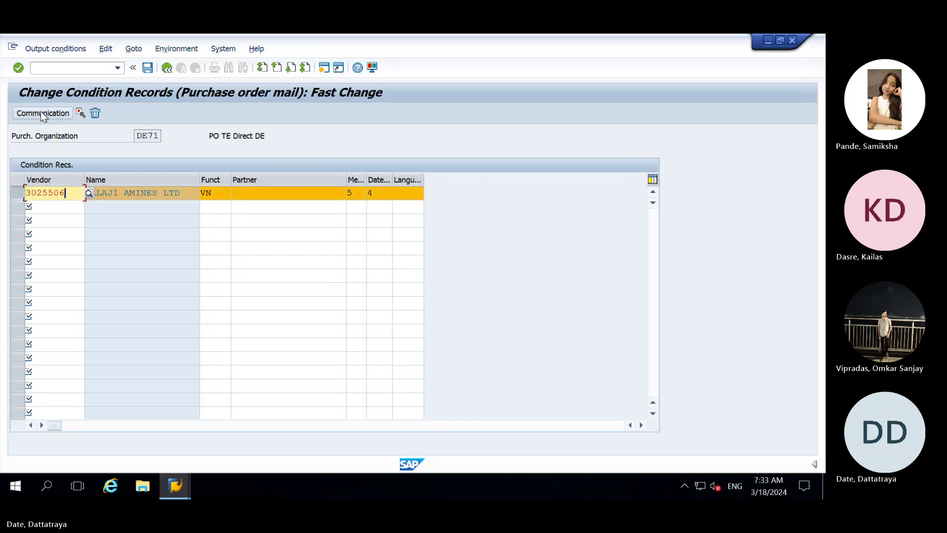
pyautogui.click(42, 113)
pyautogui.press('F3')
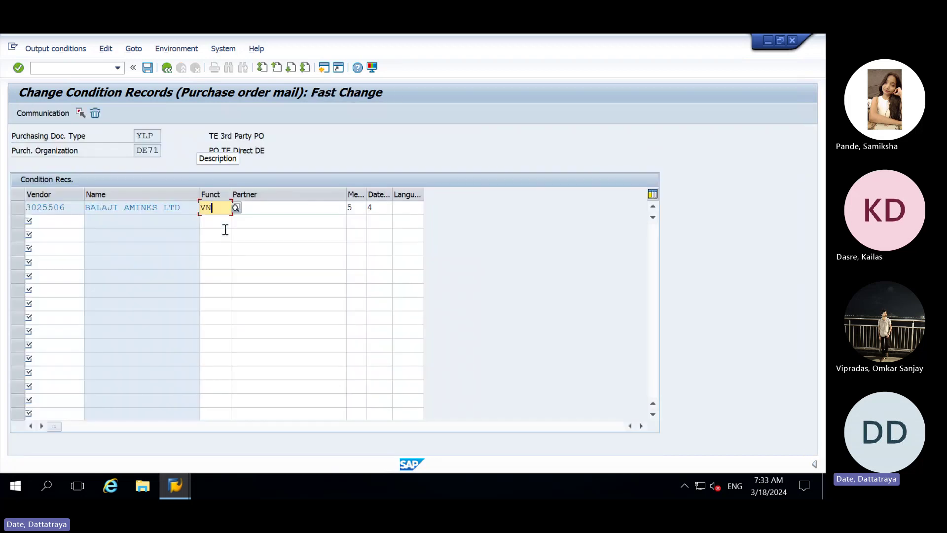
pyautogui.click(18, 205)
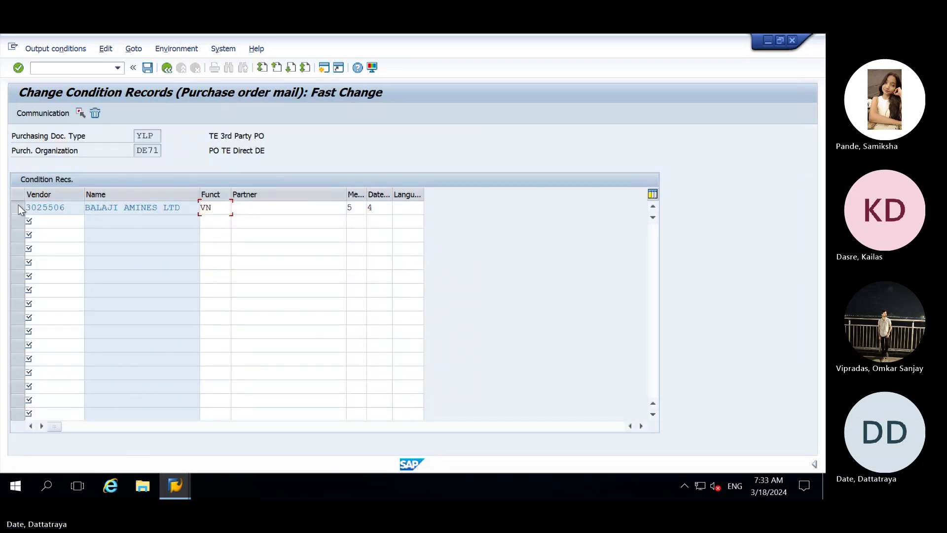
pyautogui.click(41, 113)
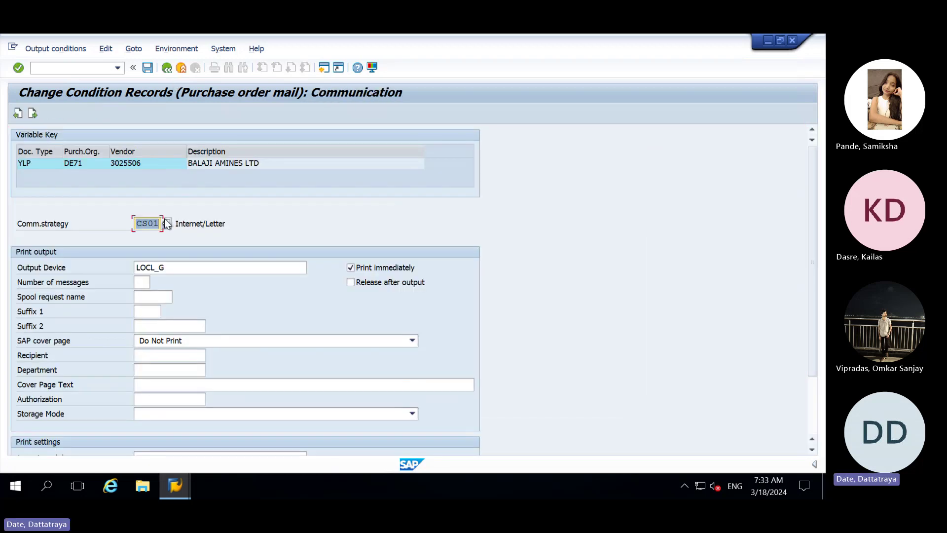
pyautogui.hotkey('alt', 'Tab')
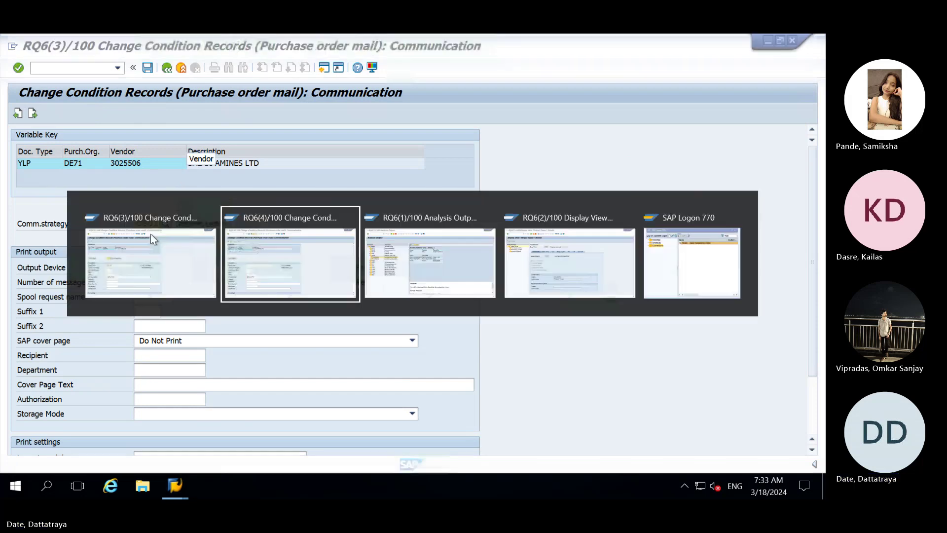
pyautogui.click(312, 246)
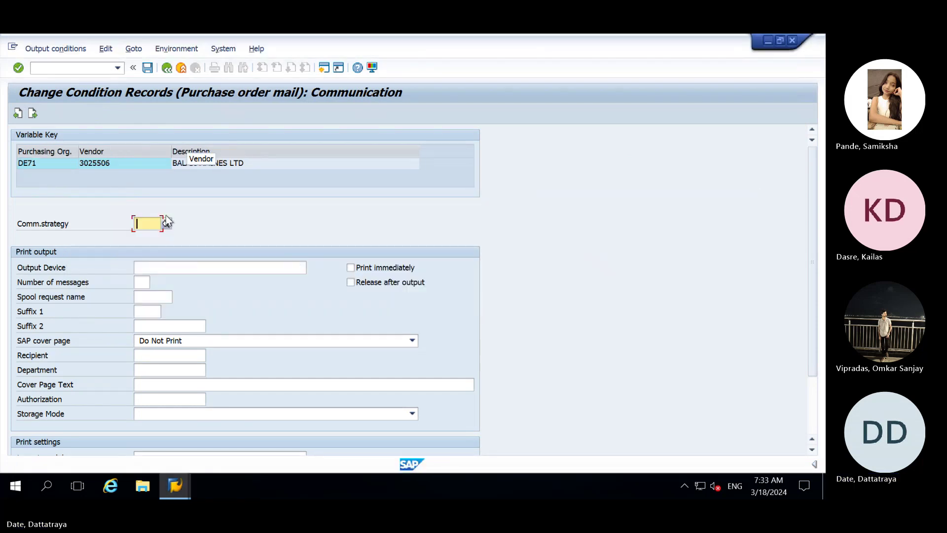
# - Copy output device LOCL_G into the DE71 record, tick Print immediately, and return to the list
pyautogui.click(161, 268)
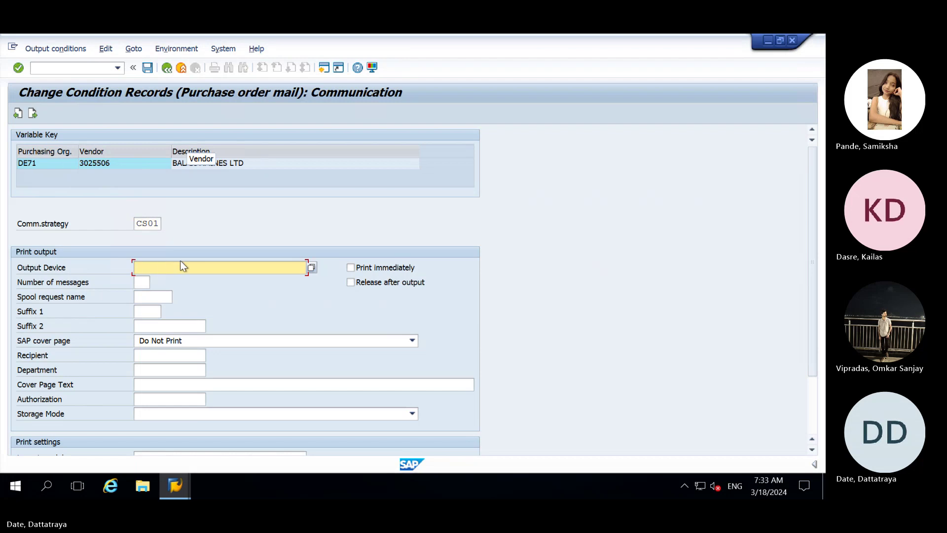
pyautogui.hotkey('alt', 'Tab')
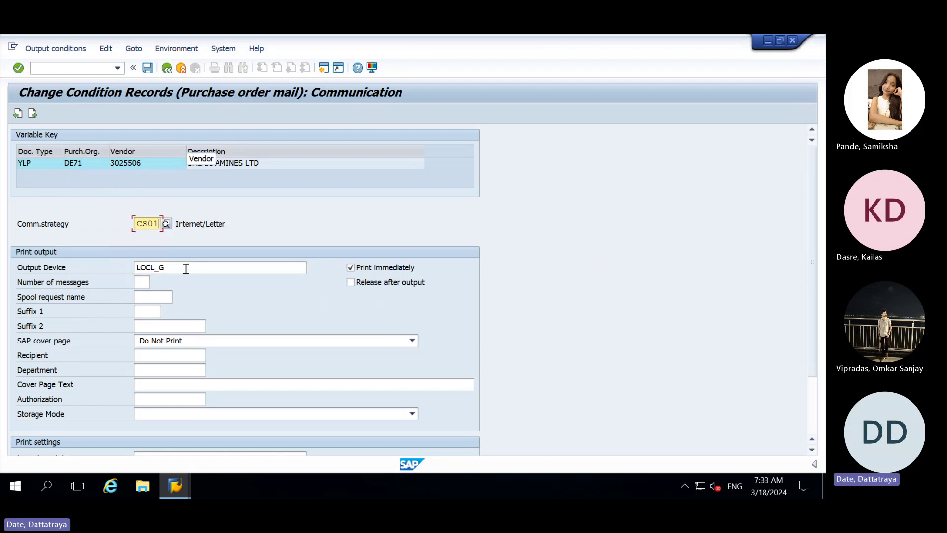
pyautogui.click(186, 268)
pyautogui.doubleClick(187, 267)
pyautogui.hotkey('ctrl', 'c')
pyautogui.click(186, 268)
pyautogui.hotkey('alt', 'Tab')
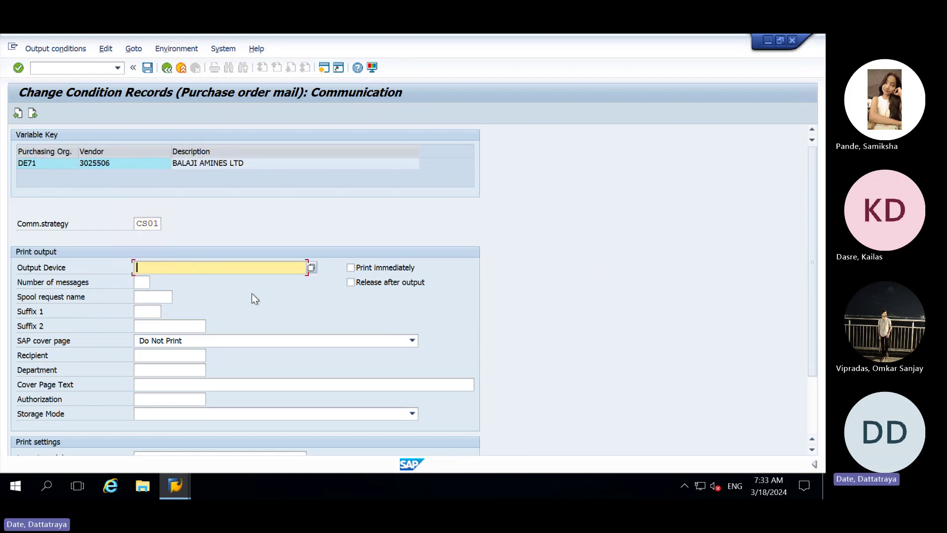
pyautogui.hotkey('ctrl', 'v')
pyautogui.click(350, 267)
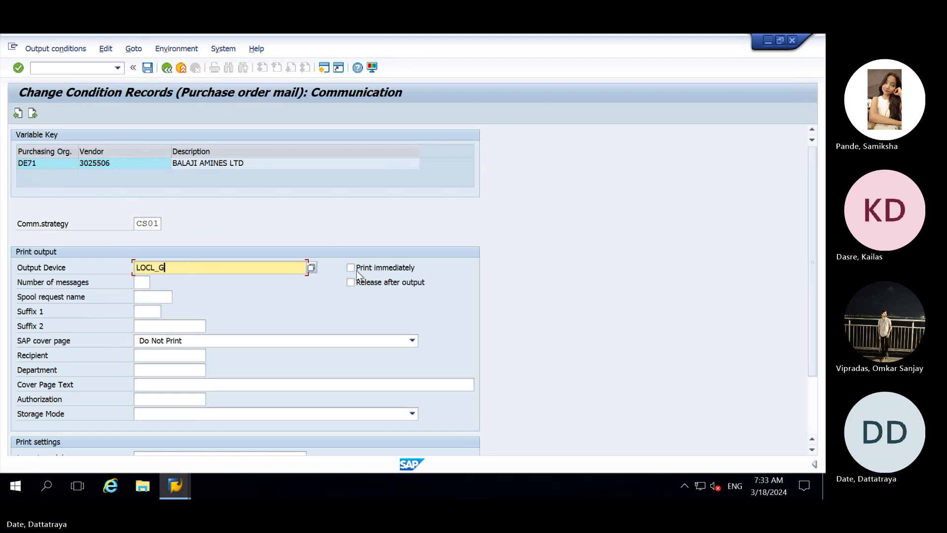
pyautogui.hotkey('alt', 'Tab')
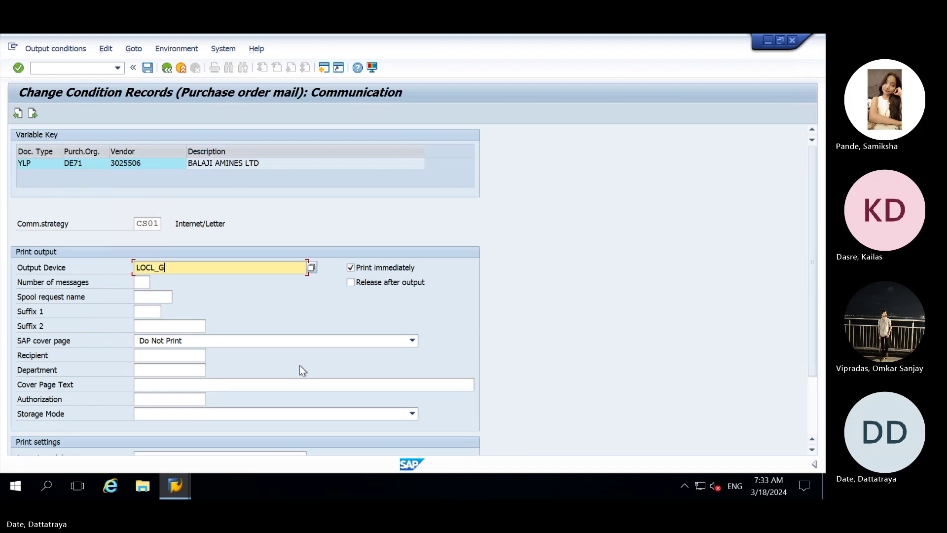
pyautogui.hotkey('alt', 'Tab')
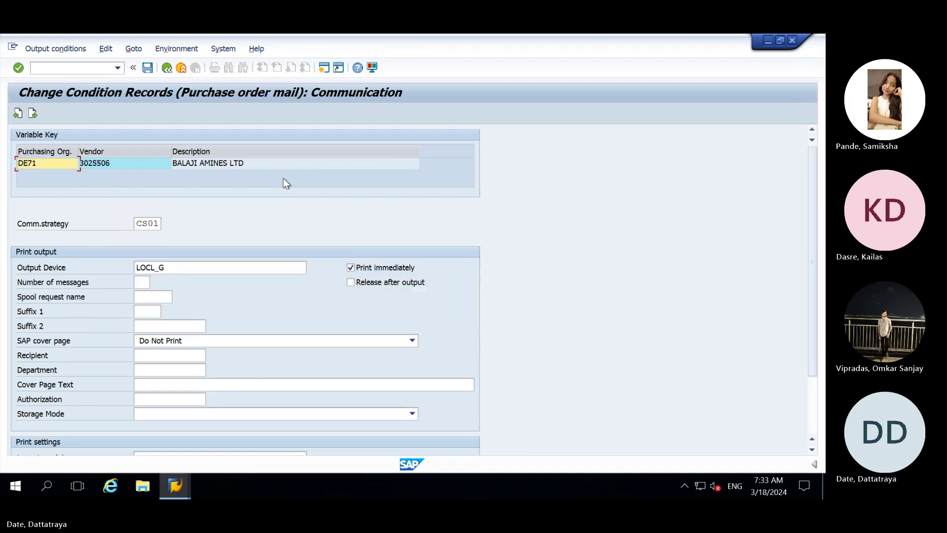
pyautogui.press('F3')
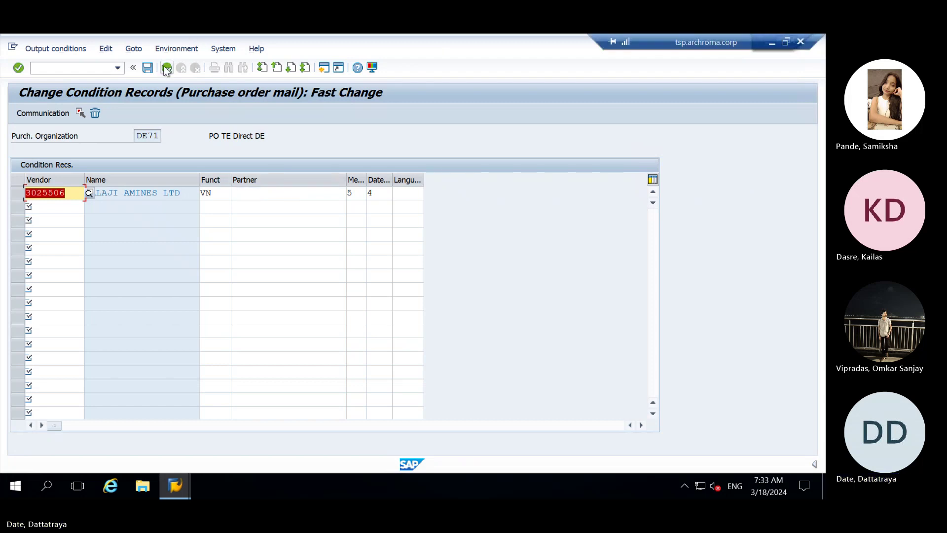
# - Return to the YLP fast change list, then save the updated DE71 vendor condition records
pyautogui.hotkey('alt', 'Tab')
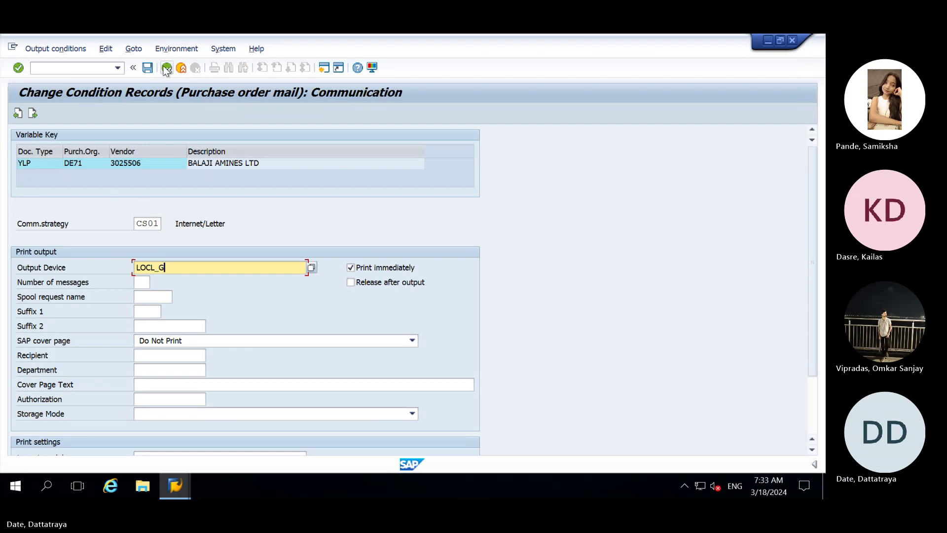
pyautogui.click(166, 68)
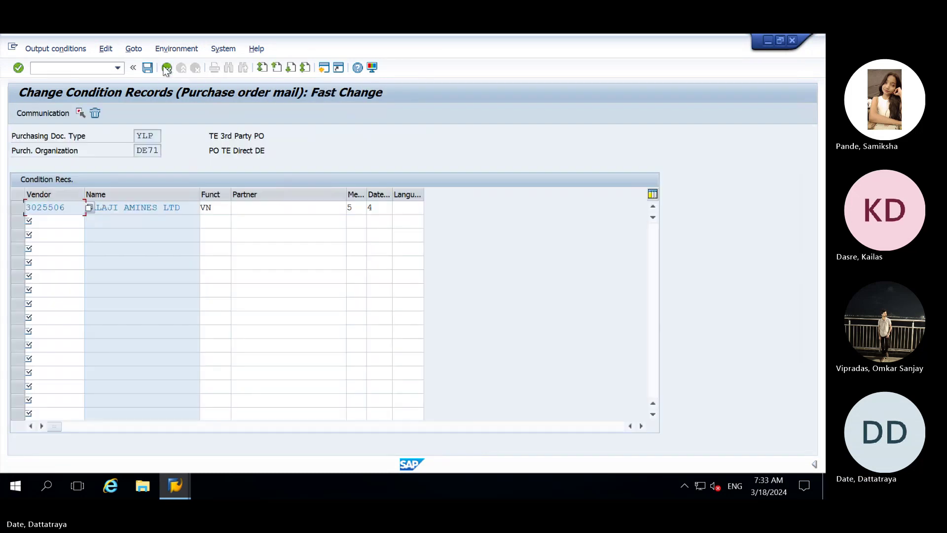
pyautogui.hotkey('alt', 'Tab')
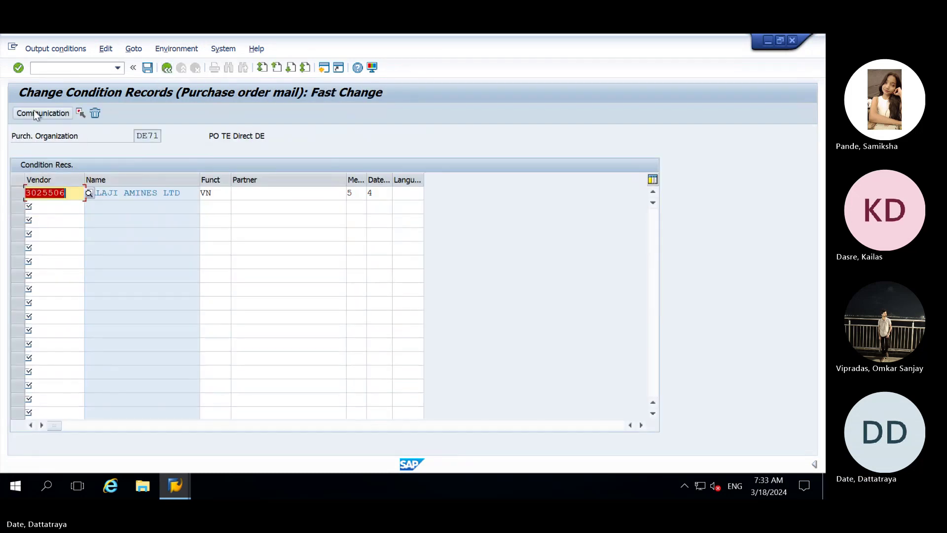
pyautogui.click(147, 70)
# - Pick the Purch. Org./Vendor for EDI key combination, then back out to SAP Easy Access
pyautogui.press('F3')
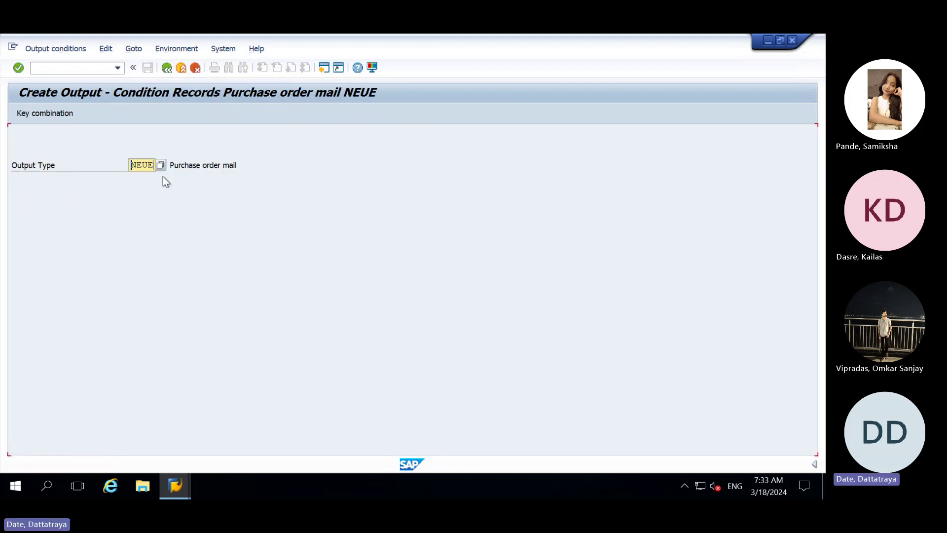
pyautogui.press('Return')
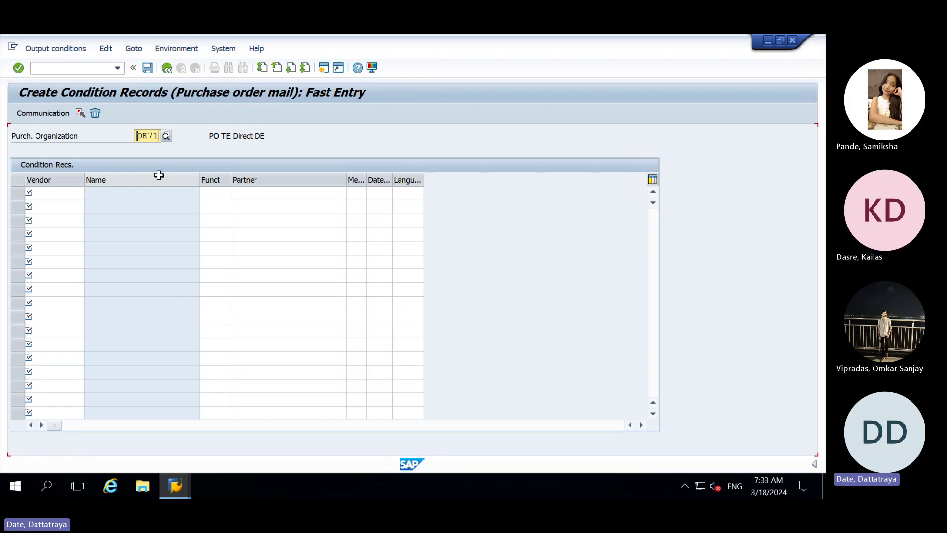
pyautogui.press('F3')
pyautogui.click(44, 113)
pyautogui.doubleClick(161, 241)
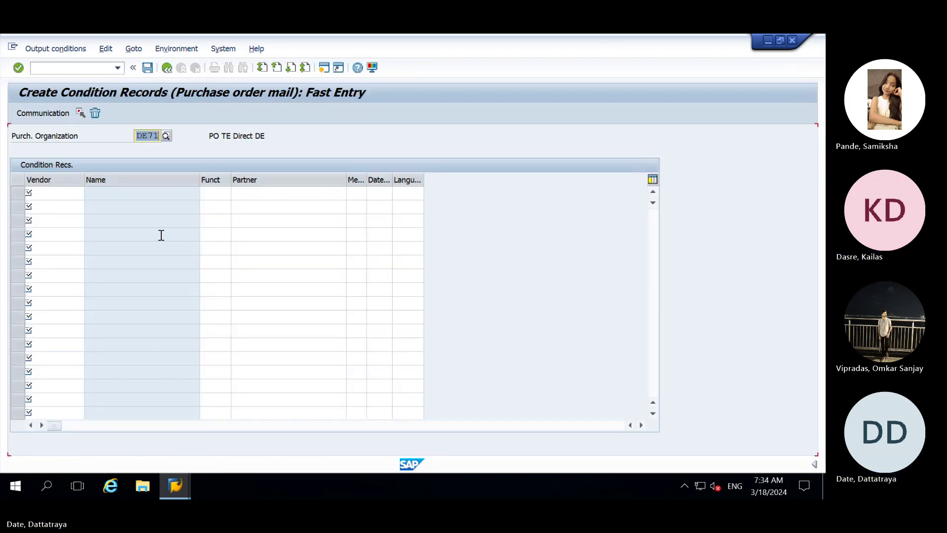
pyautogui.press('F3')
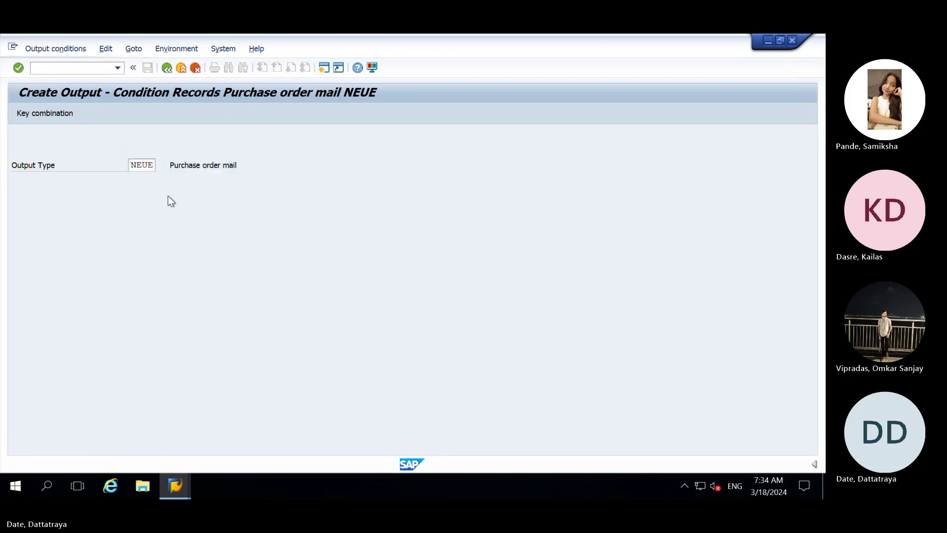
pyautogui.press('F3')
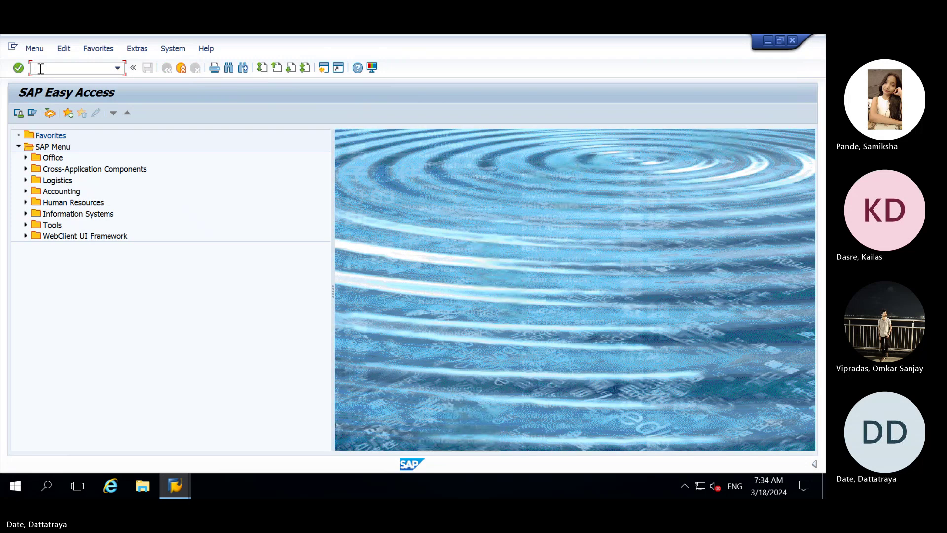
# - Run MN05 with key combination Purch. Org./Vendor for EDI for DE71 and vendor 3025506
pyautogui.write('mn05')
pyautogui.press('Return')
pyautogui.click(46, 114)
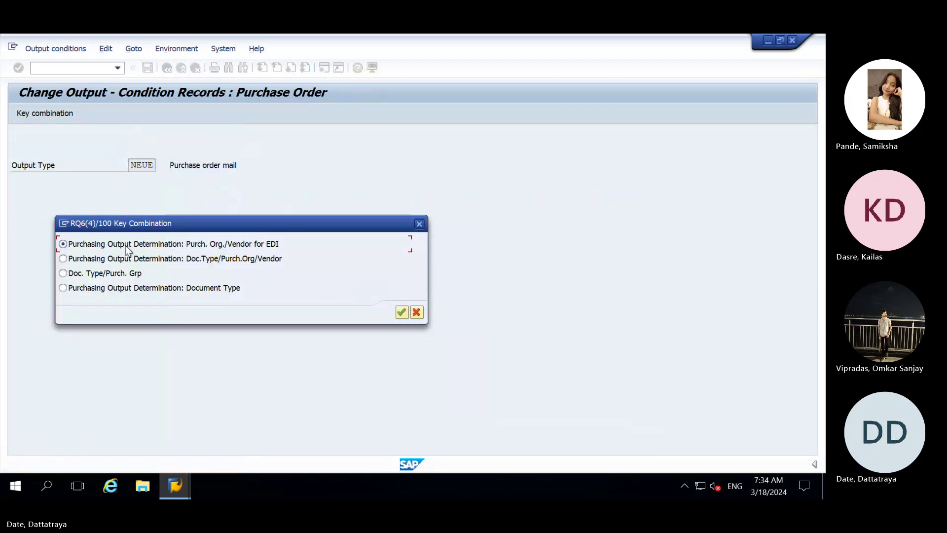
pyautogui.click(401, 312)
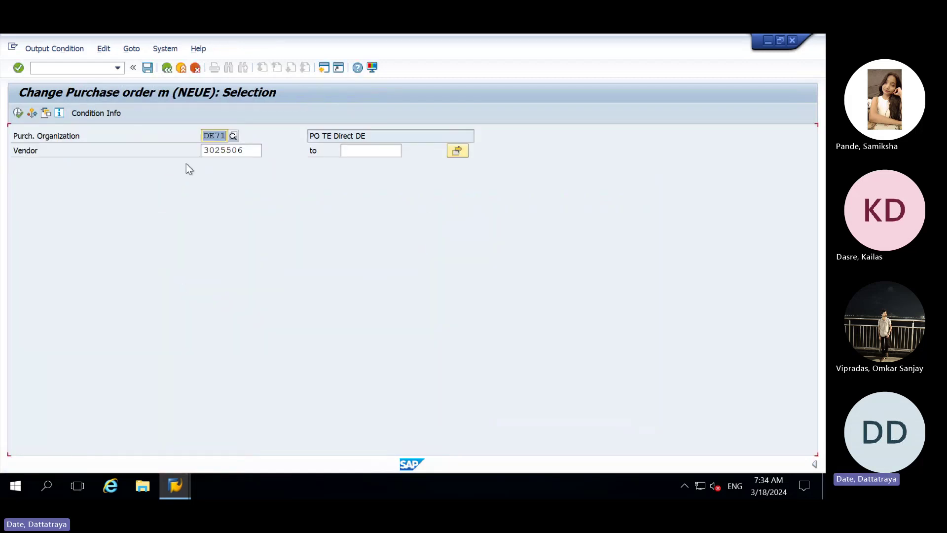
pyautogui.press('F8')
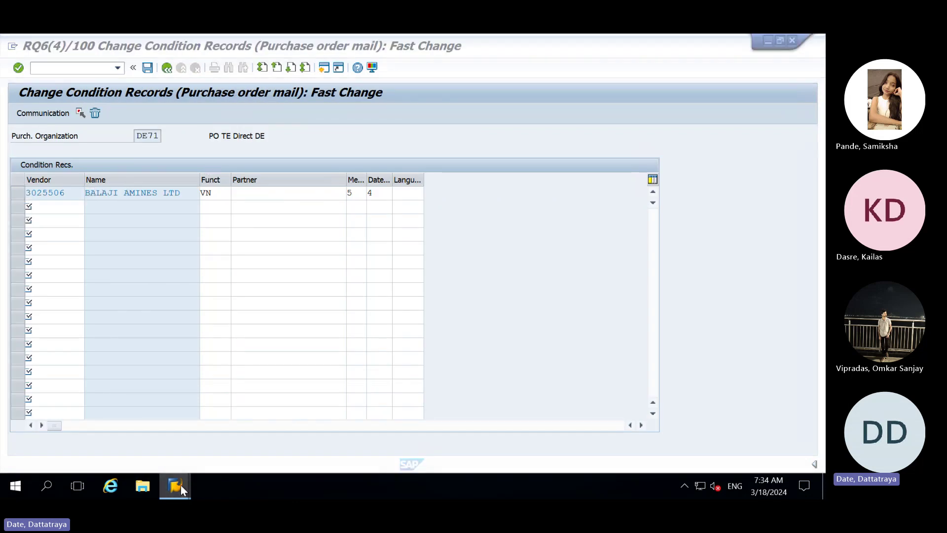
pyautogui.moveTo(180, 485)
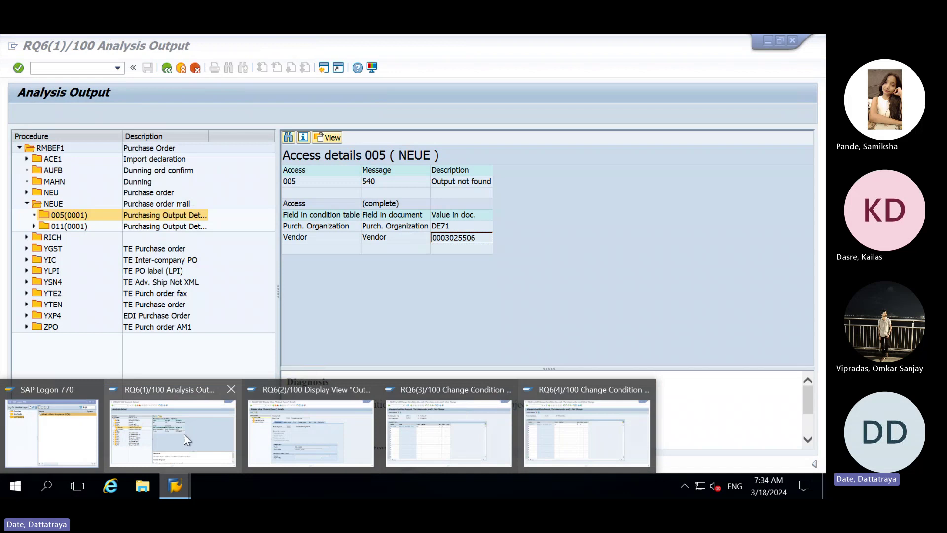
pyautogui.click(185, 435)
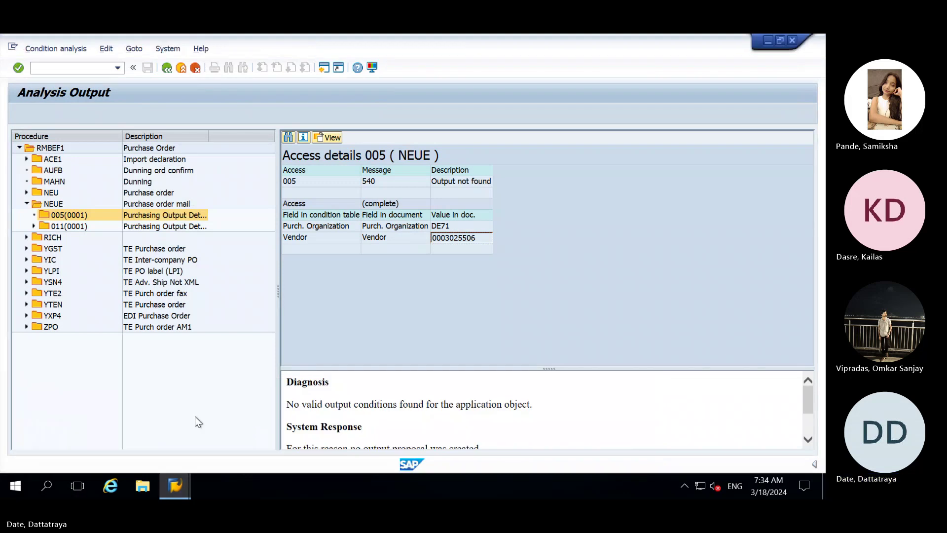
pyautogui.click(87, 214)
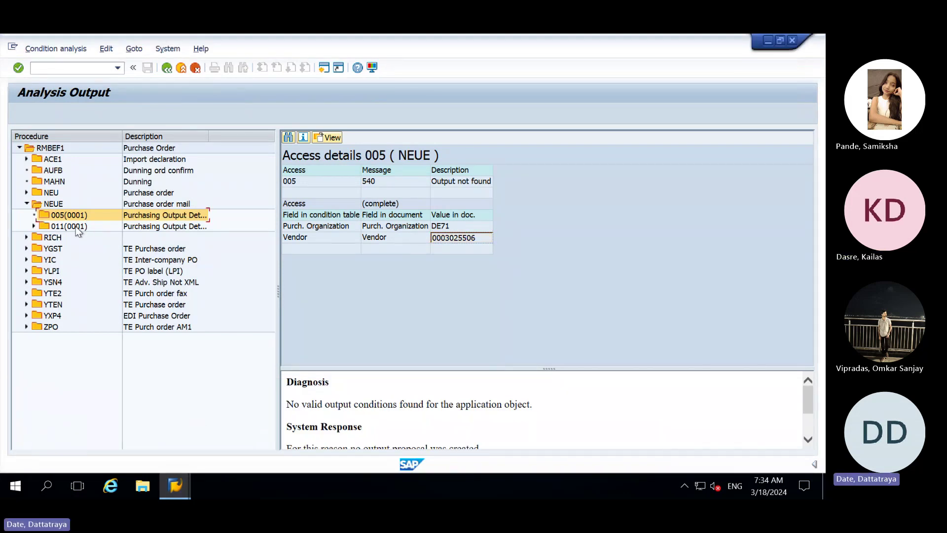
pyautogui.press('F3')
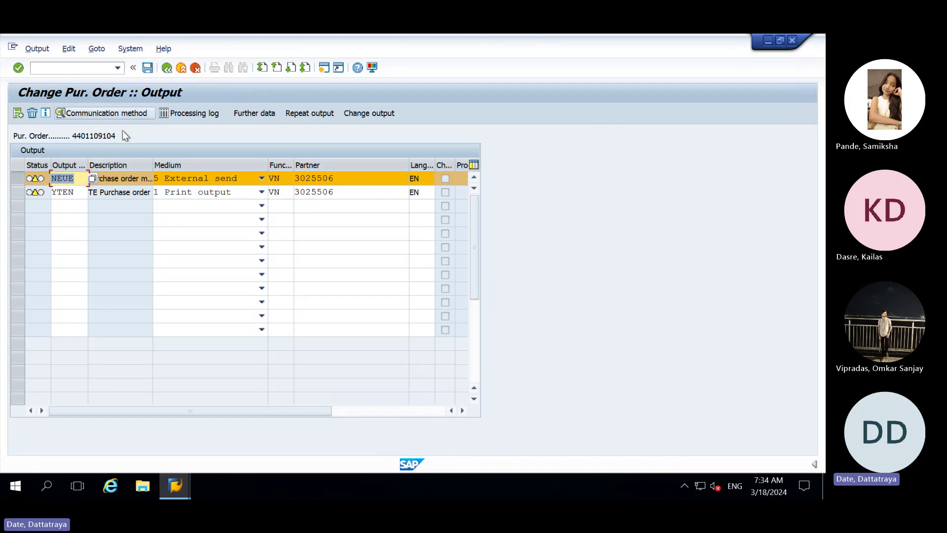
pyautogui.moveTo(119, 136); pyautogui.dragTo(67, 140)
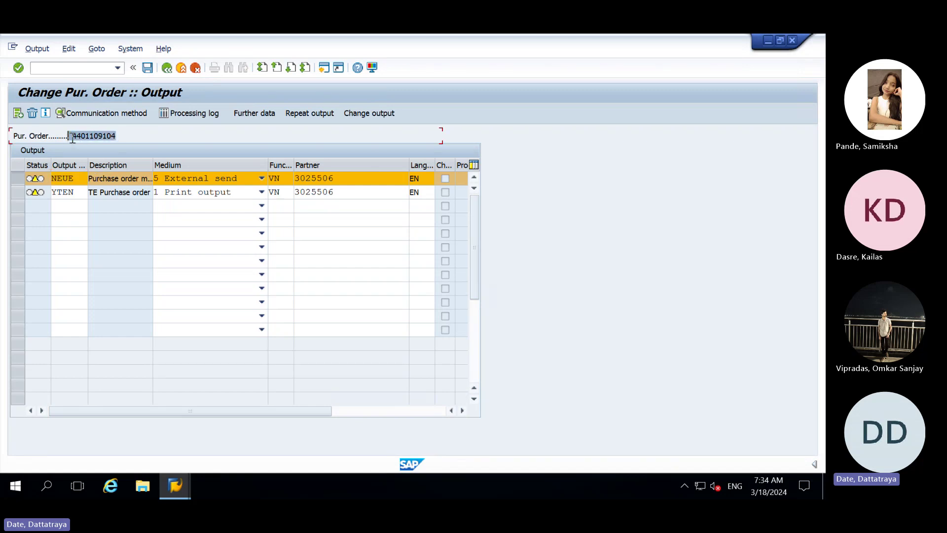
pyautogui.click(73, 139)
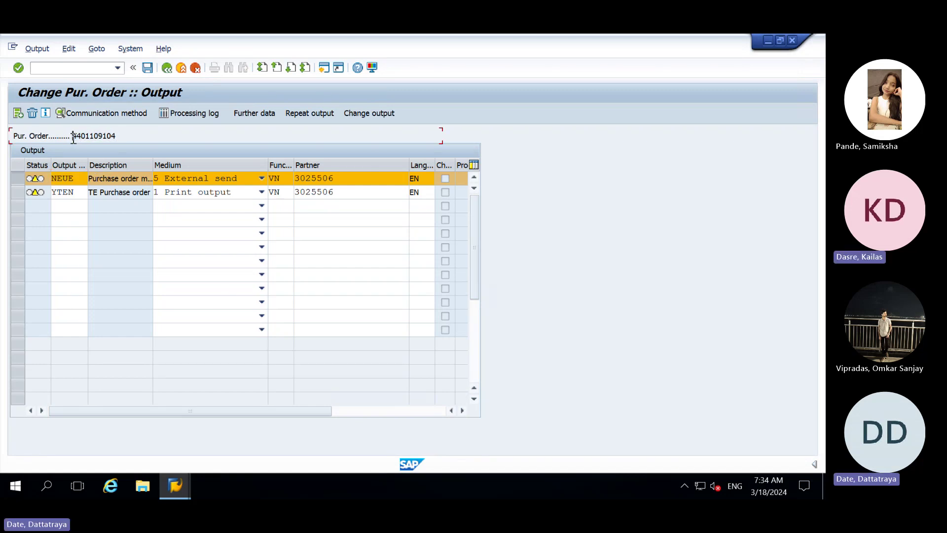
pyautogui.click(174, 479)
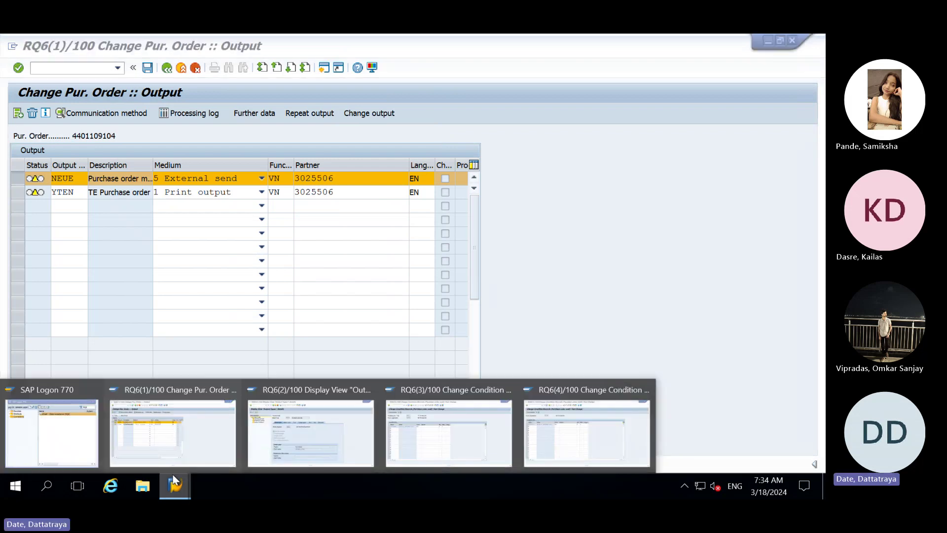
# - Run the determination analysis for the order's outputs and expand NEUE's condition accesses
pyautogui.click(108, 60)
pyautogui.click(96, 49)
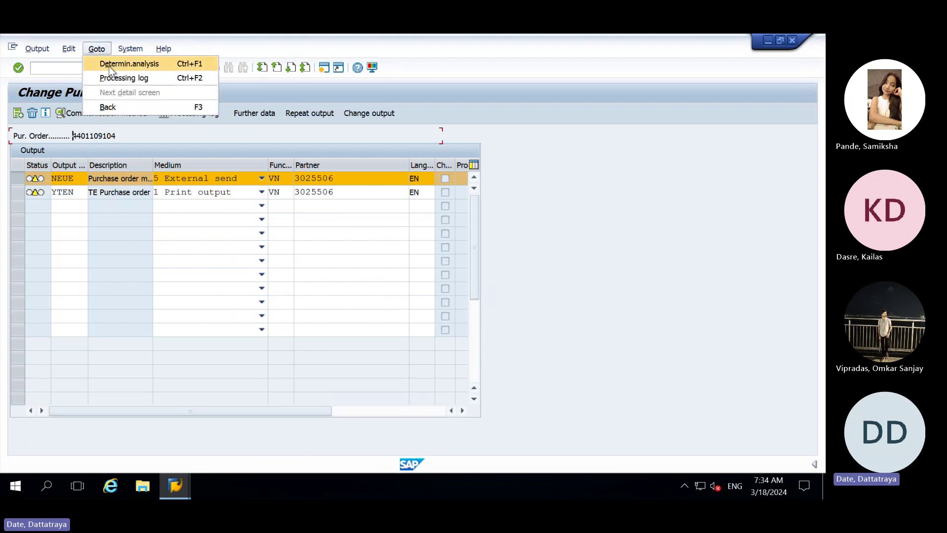
pyautogui.click(108, 66)
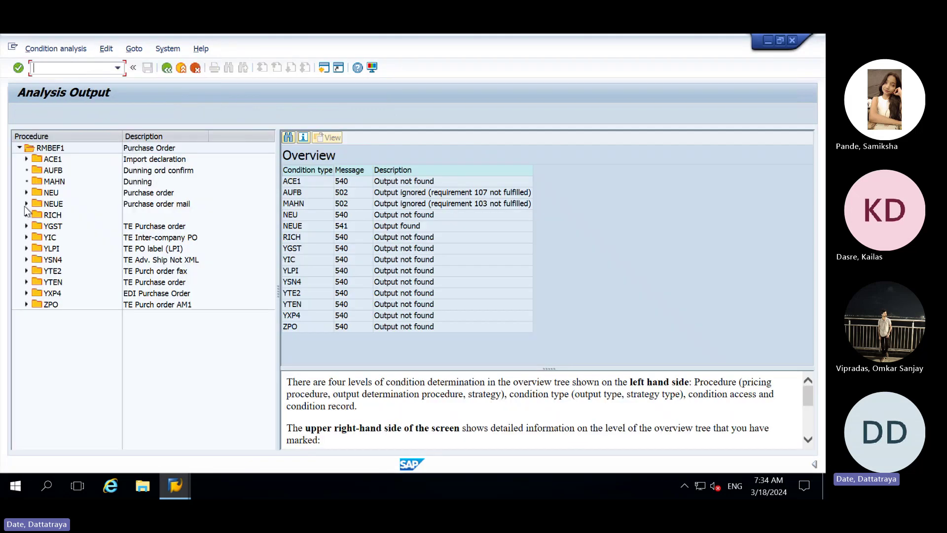
pyautogui.click(26, 205)
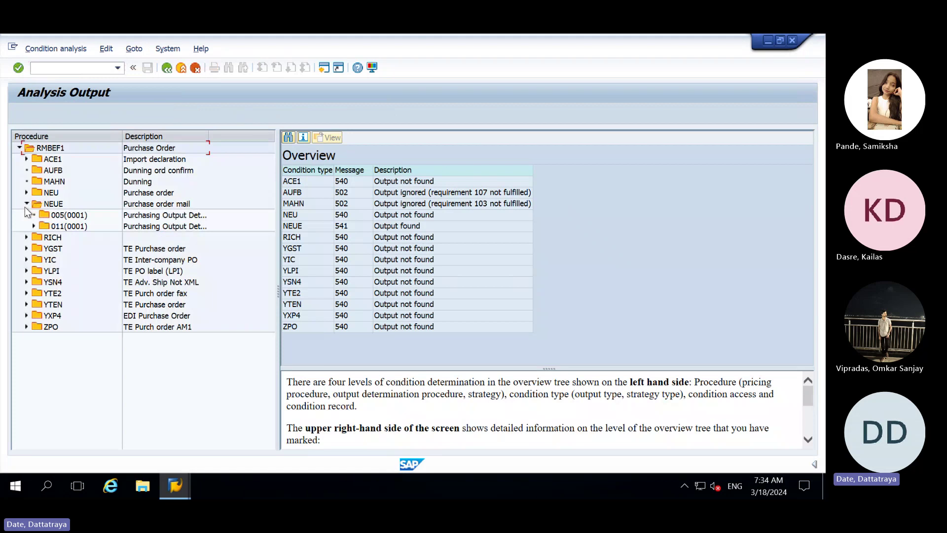
# - Review the MAHN and AUFB result rows, then switch to the NEUE output type session
pyautogui.click(174, 486)
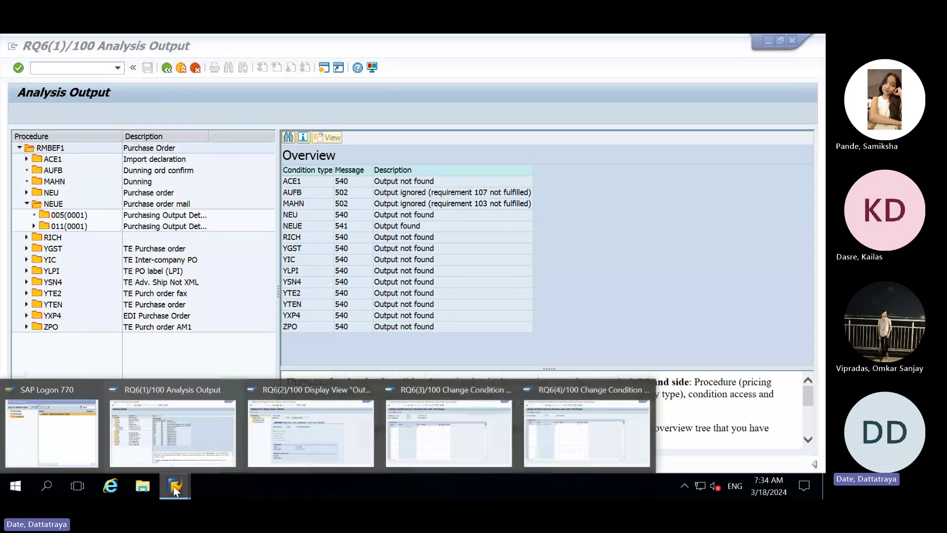
pyautogui.click(410, 206)
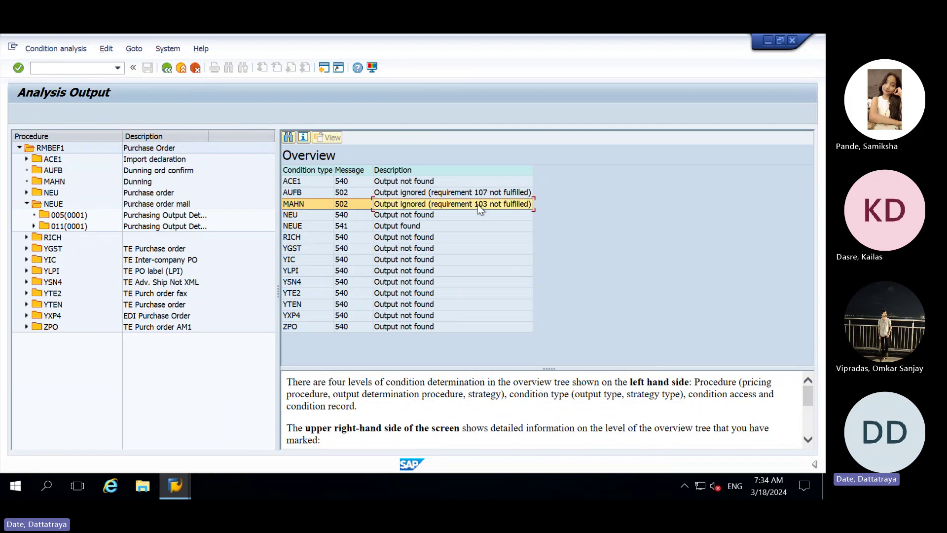
pyautogui.click(474, 193)
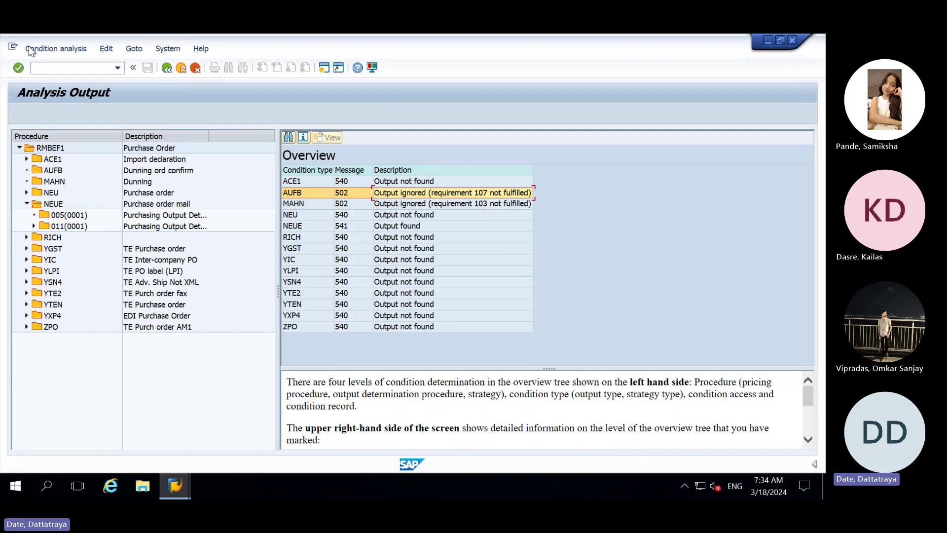
pyautogui.moveTo(180, 485)
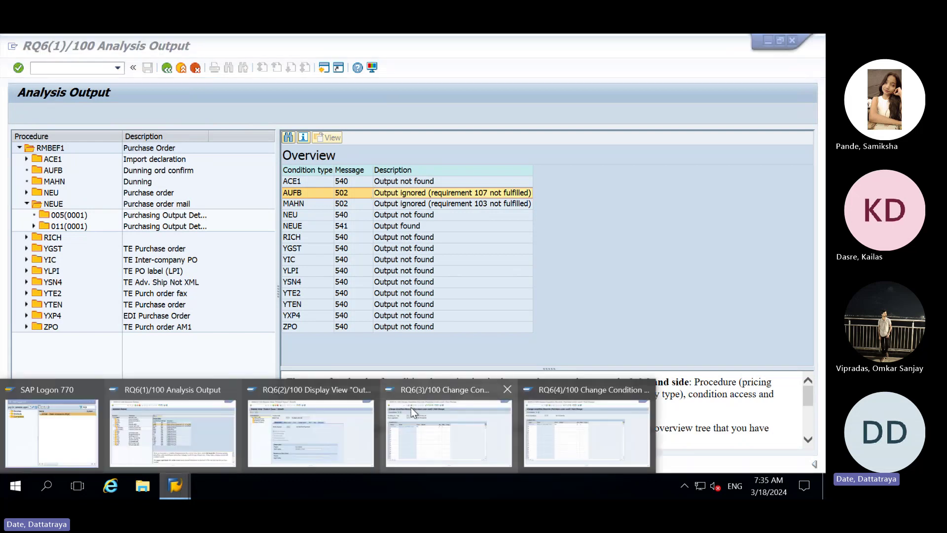
pyautogui.click(334, 440)
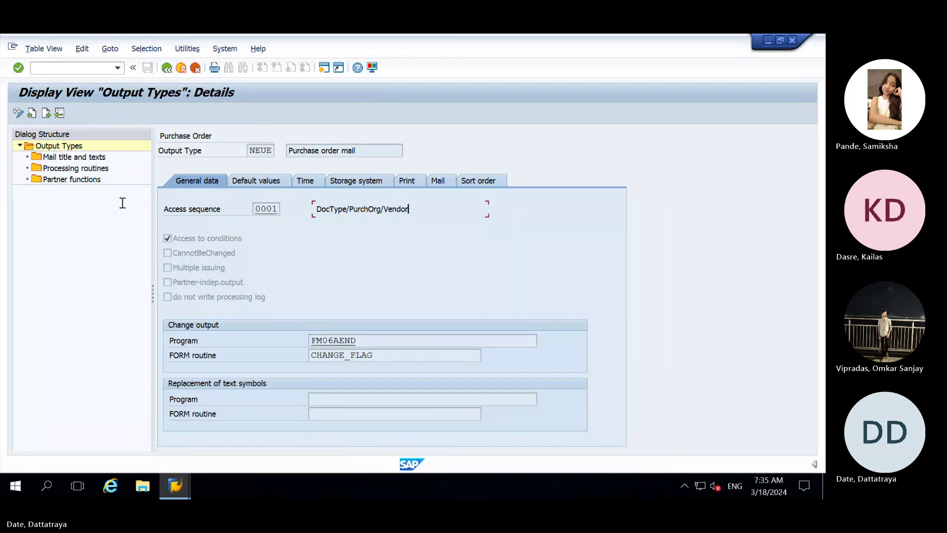
# - Go back to the NACE Purchase Order procedures and display RMBEF1's control steps
pyautogui.press('F3')
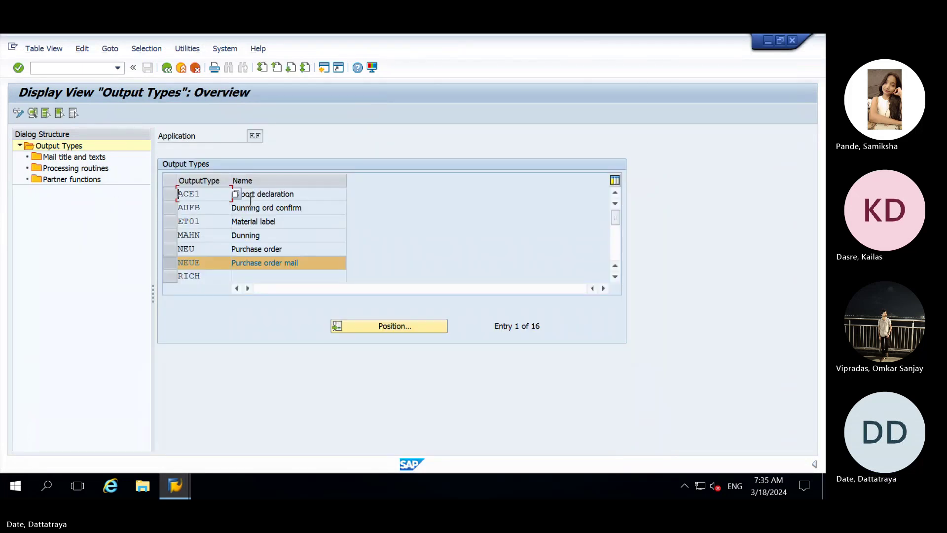
pyautogui.press('F3')
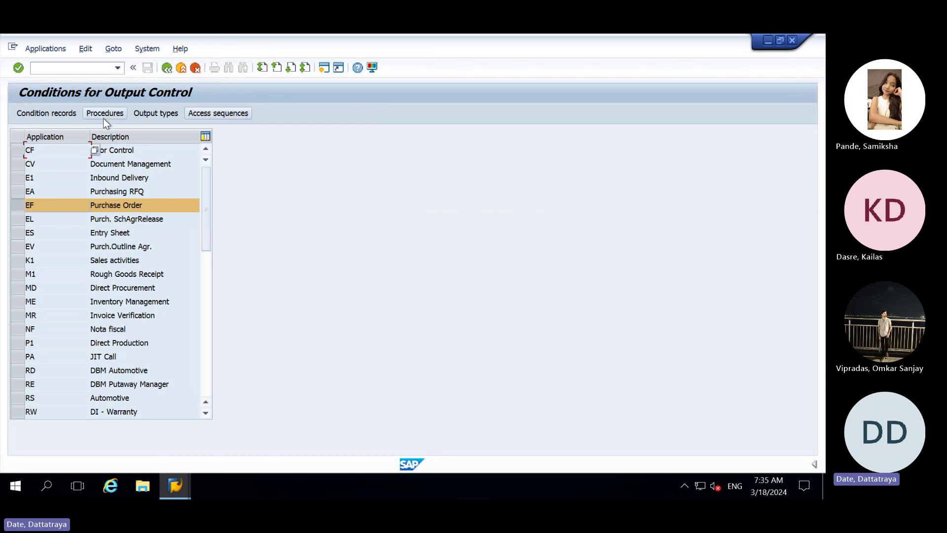
pyautogui.click(103, 114)
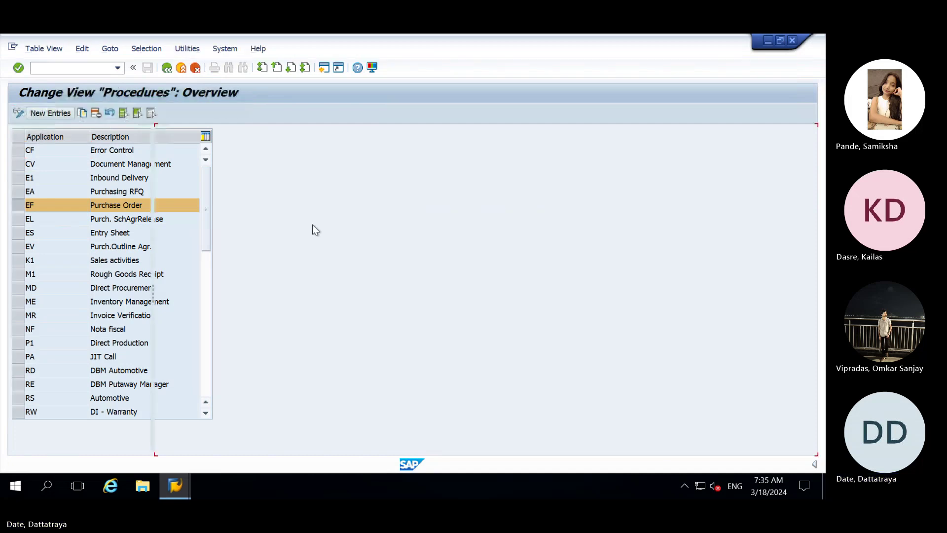
pyautogui.click(165, 208)
pyautogui.click(55, 157)
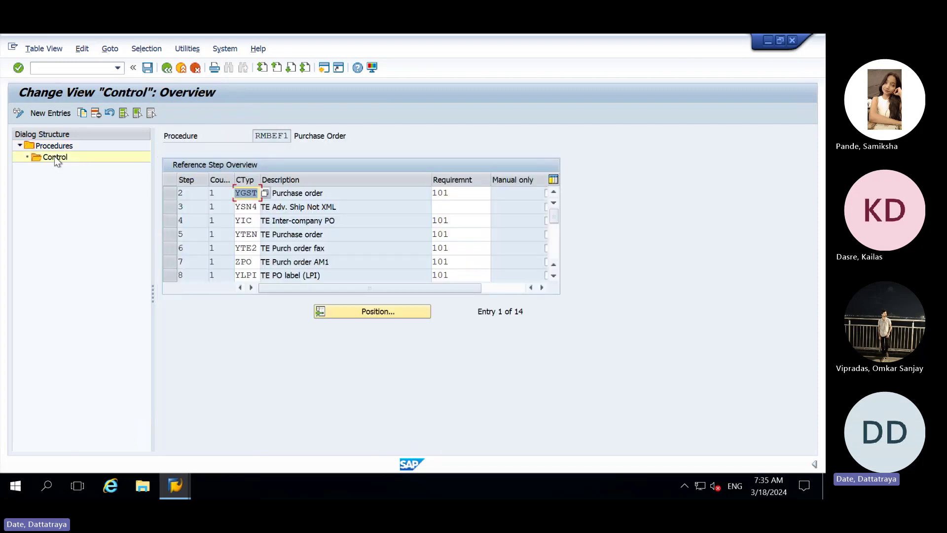
pyautogui.click(246, 263)
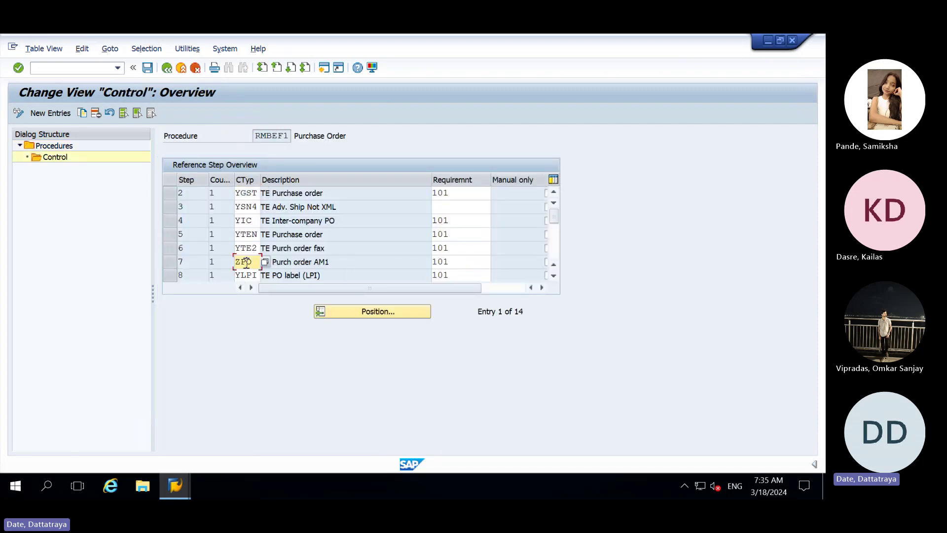
pyautogui.scroll(-2, 246, 263)
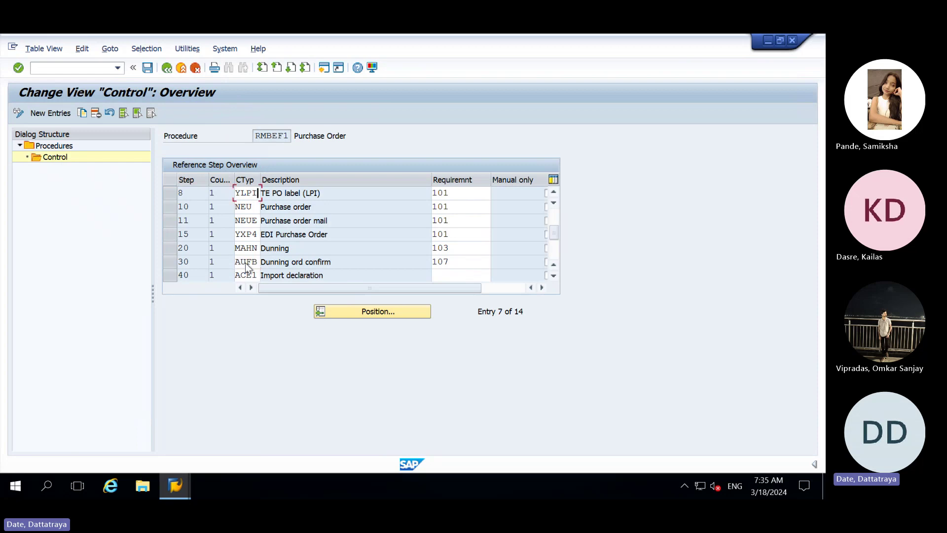
pyautogui.scroll(-2, 247, 263)
pyautogui.scroll(2, 246, 263)
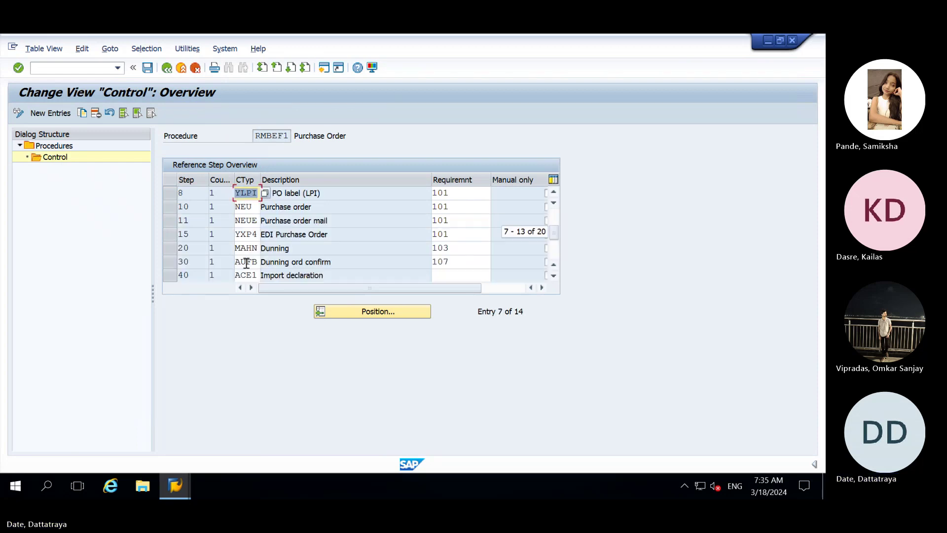
# - For step 11 NEUE, look up requirement 101 Reprint and display its source
pyautogui.click(170, 220)
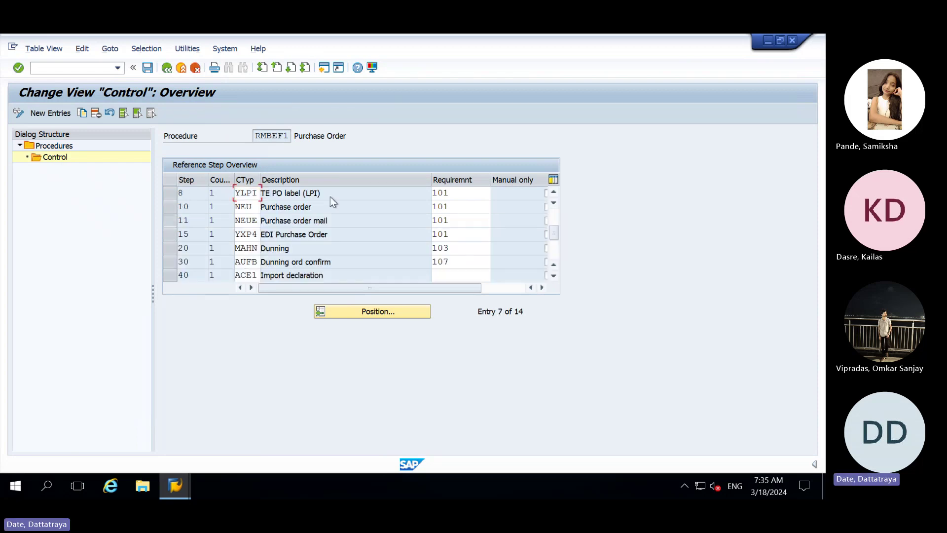
pyautogui.click(469, 218)
pyautogui.press('F4')
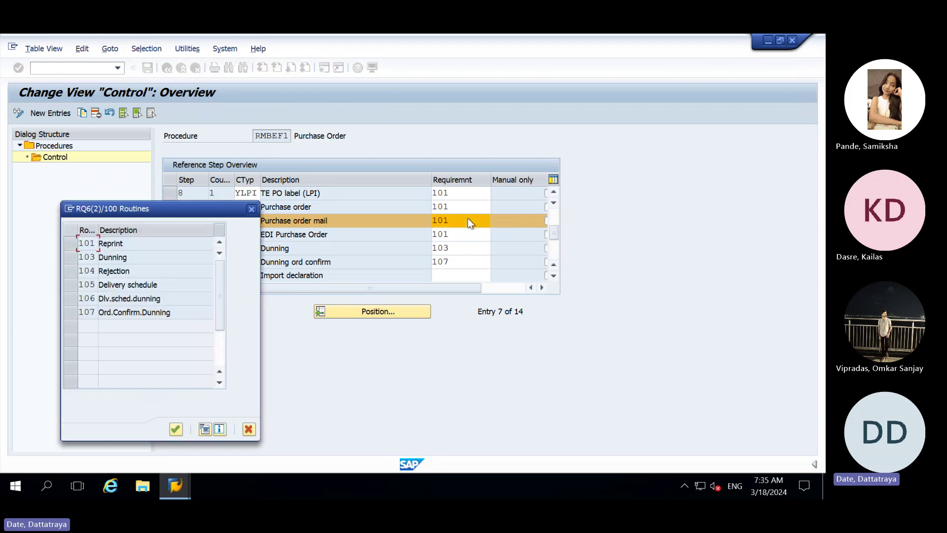
pyautogui.click(72, 242)
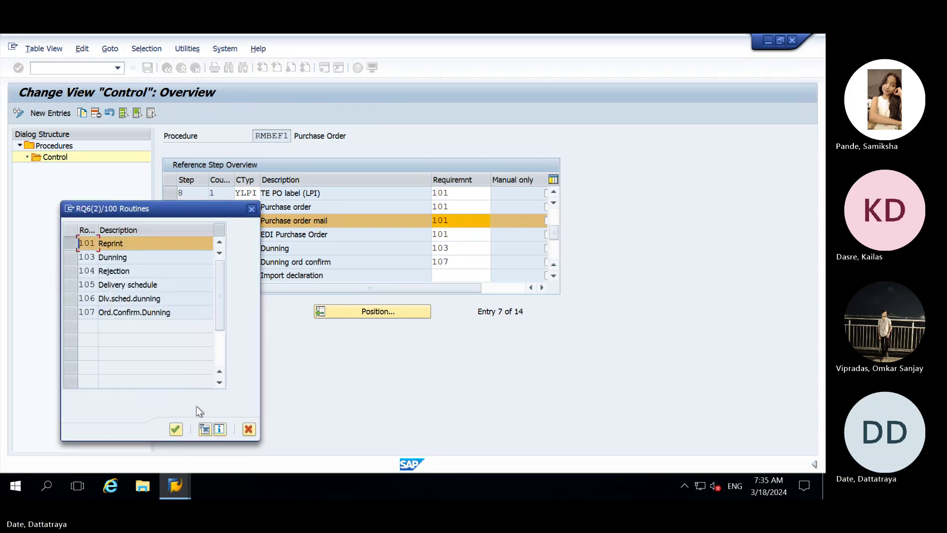
pyautogui.click(205, 429)
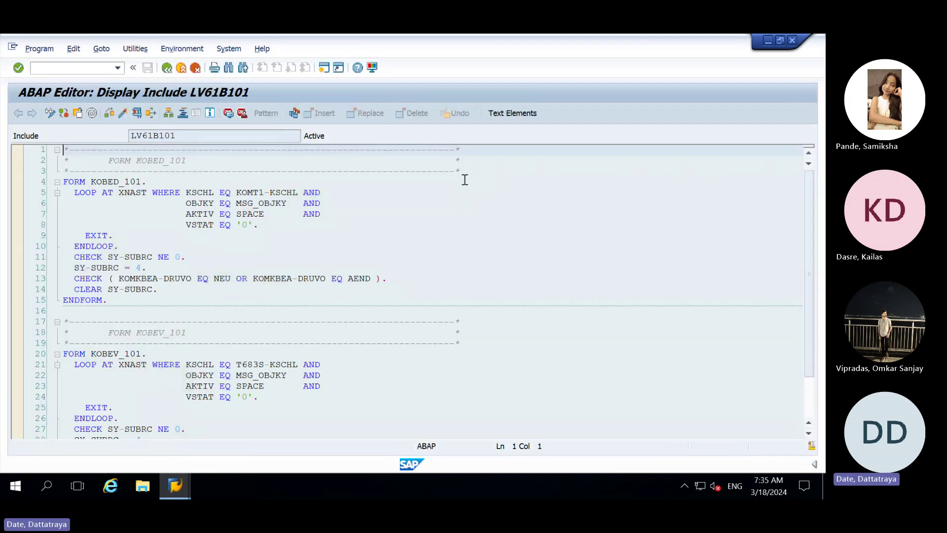
# - Return to the requirement 101 source and set session breakpoints at lines 5 and 21
pyautogui.press('F3')
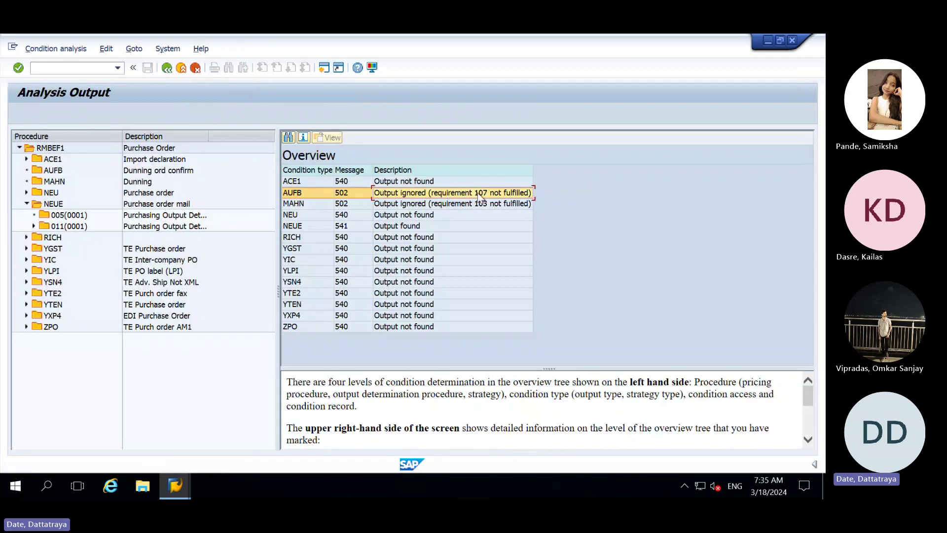
pyautogui.hotkey('alt', 'Tab')
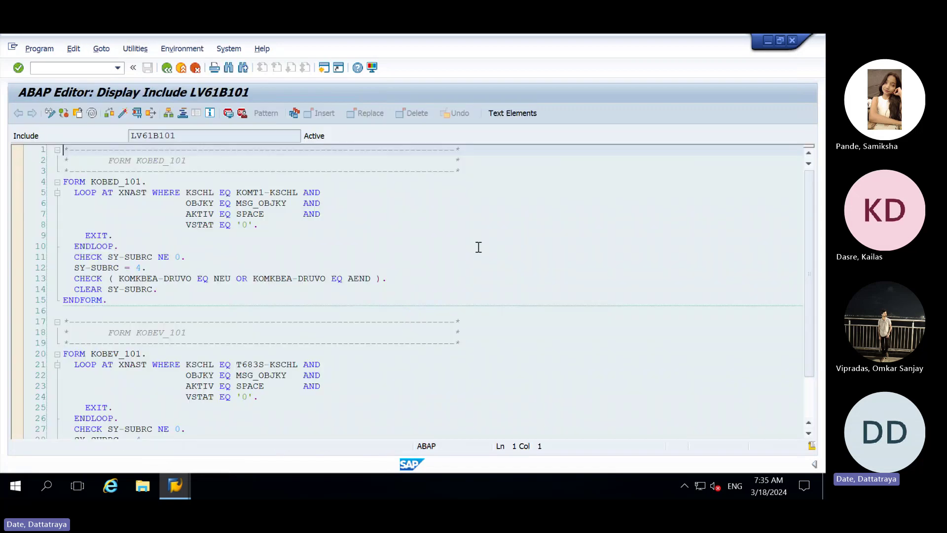
pyautogui.hotkey('alt', 'Tab')
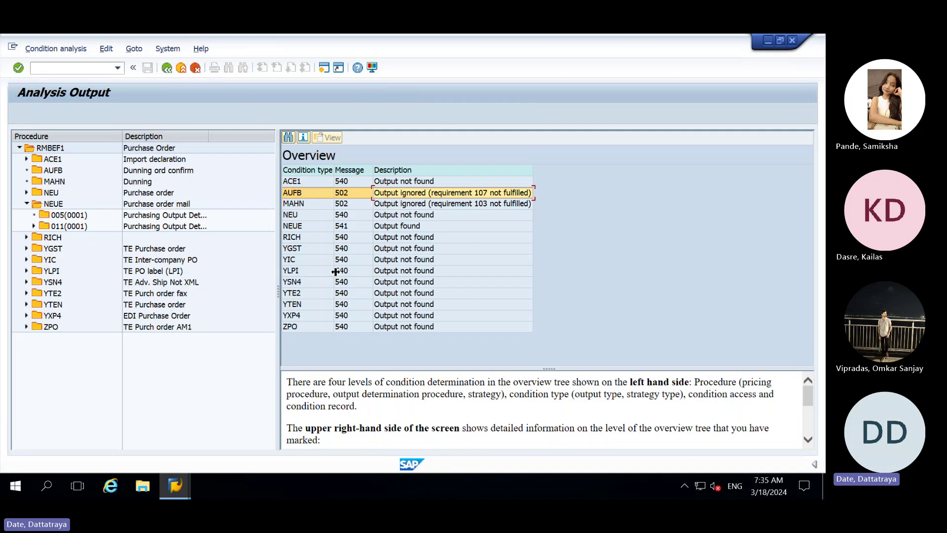
pyautogui.click(296, 228)
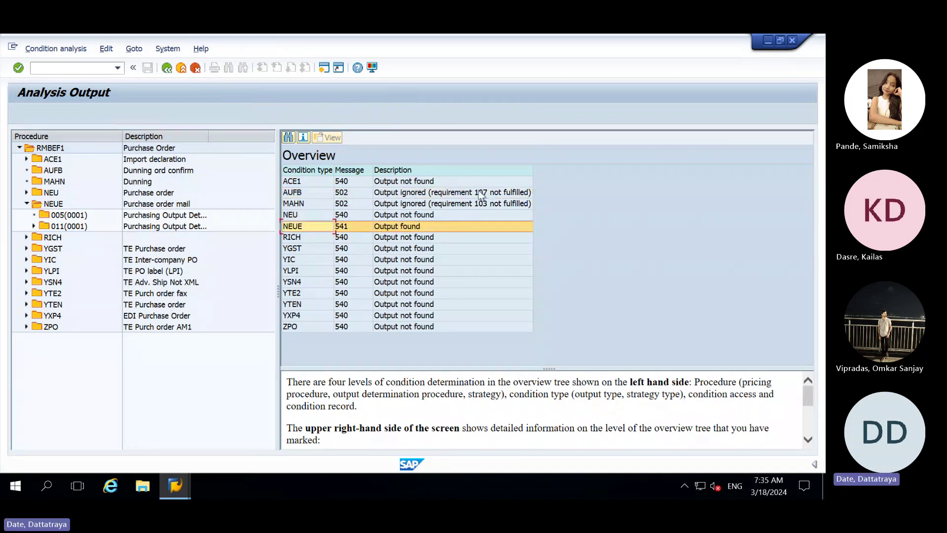
pyautogui.doubleClick(474, 228)
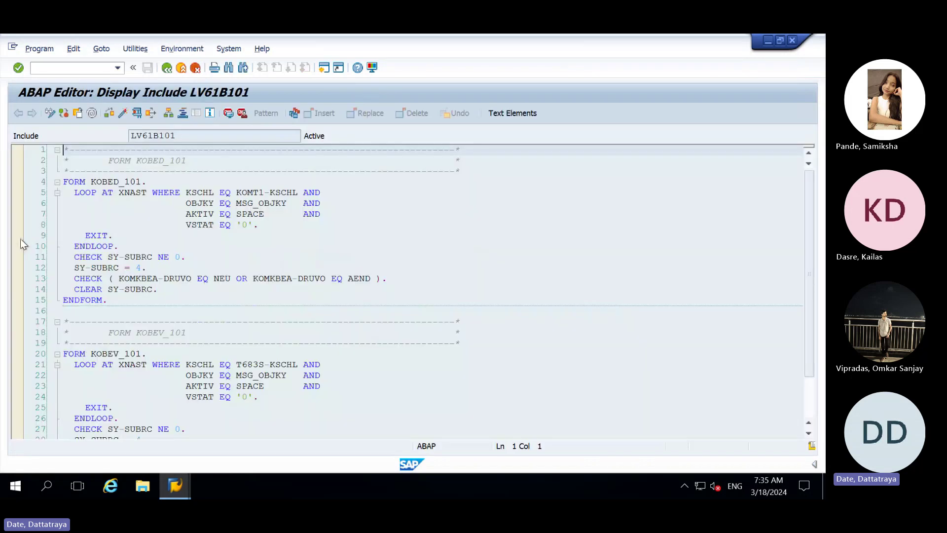
pyautogui.click(20, 193)
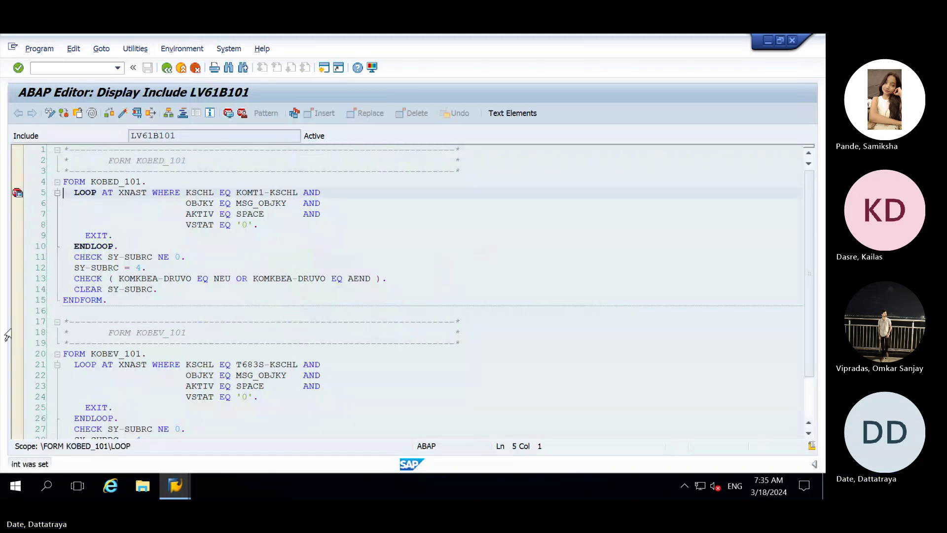
pyautogui.click(17, 366)
# - Close the source editor and routine list and back out of NACE to the PO output screen
pyautogui.press('F3')
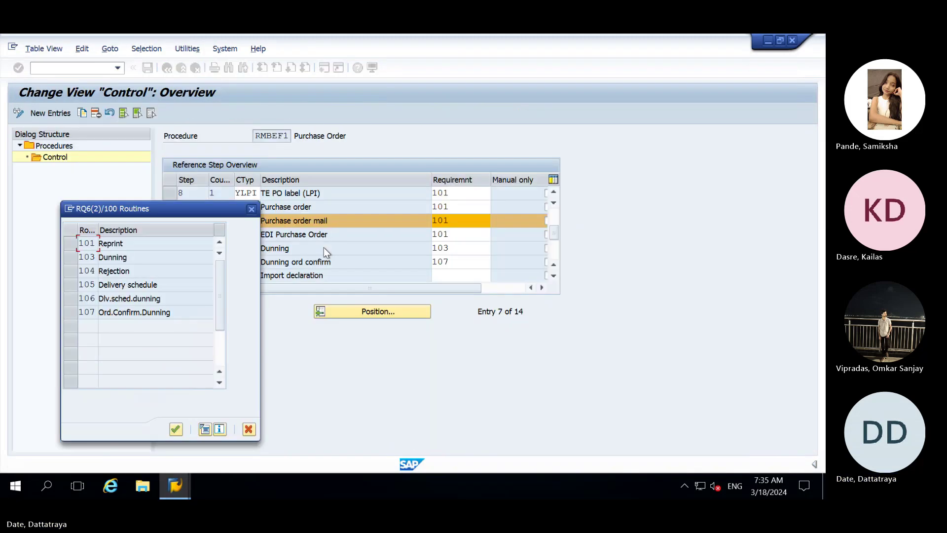
pyautogui.press('F12')
pyautogui.press('F3')
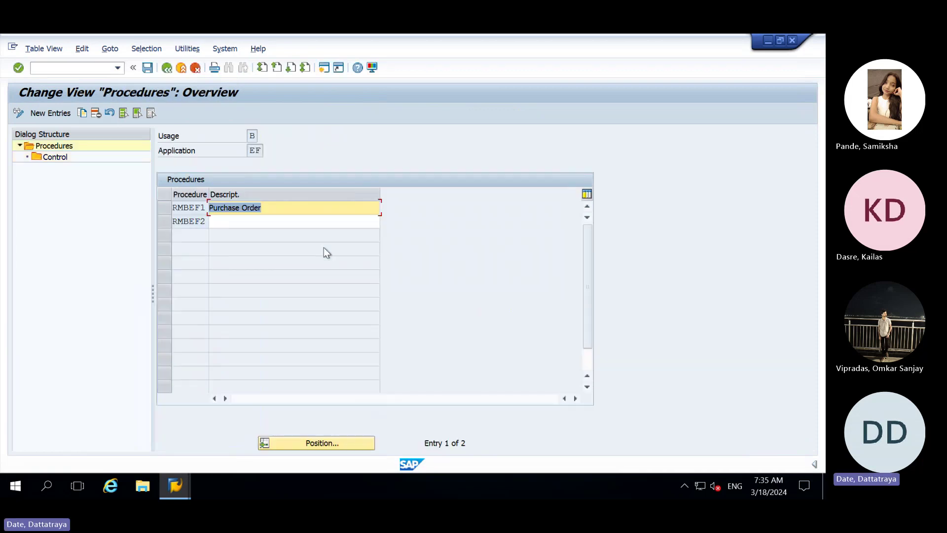
pyautogui.press('F3')
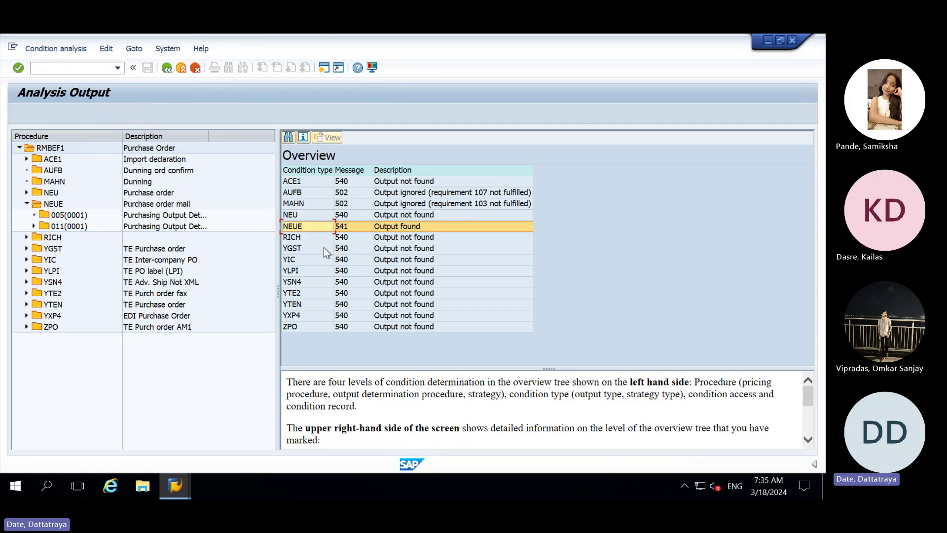
pyautogui.press('F3')
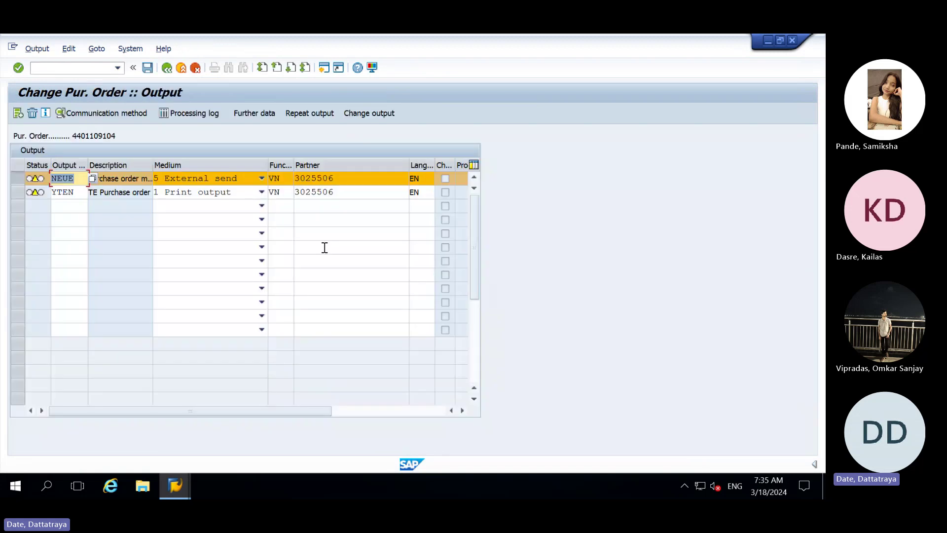
pyautogui.doubleClick(119, 136)
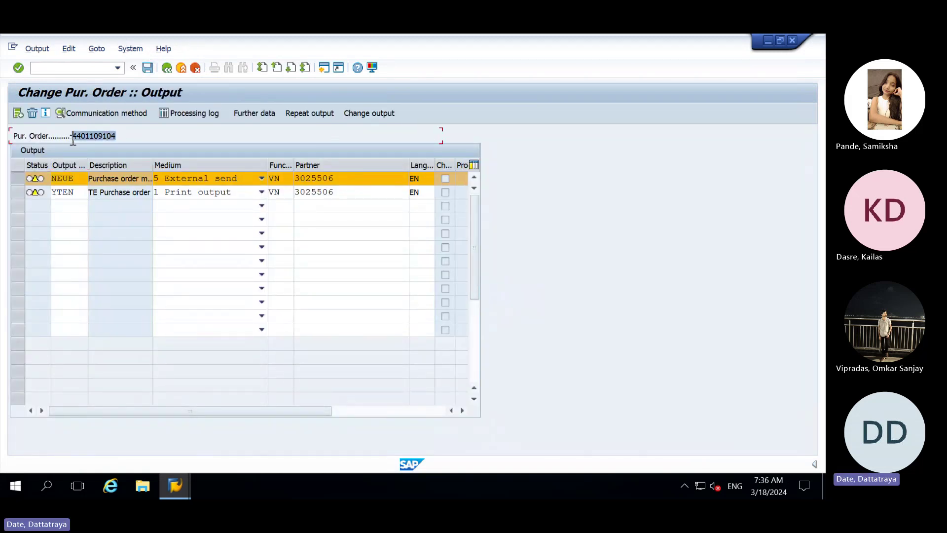
pyautogui.click(72, 137)
pyautogui.click(147, 67)
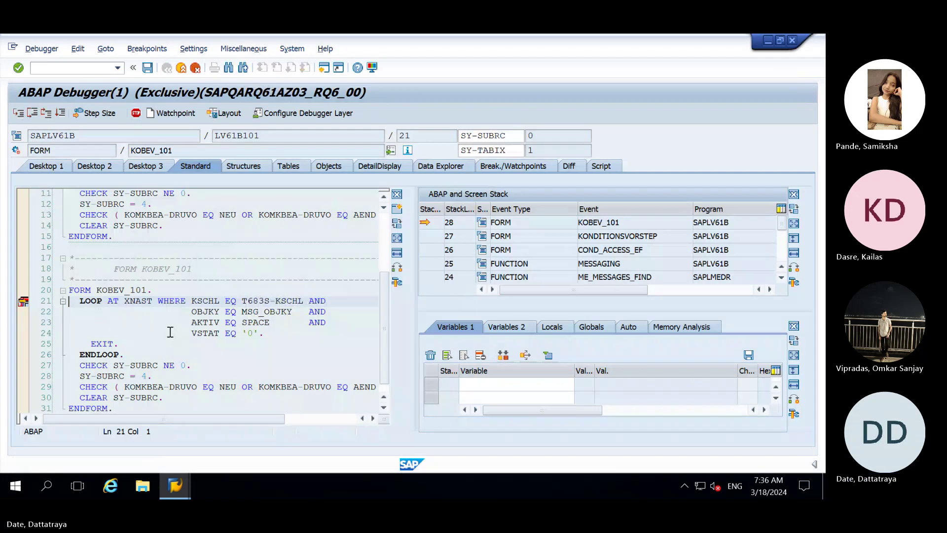
# - Switch to the variables layout, watch SY-SUBRC, and step through KOBEV_101 with F5
pyautogui.click(152, 168)
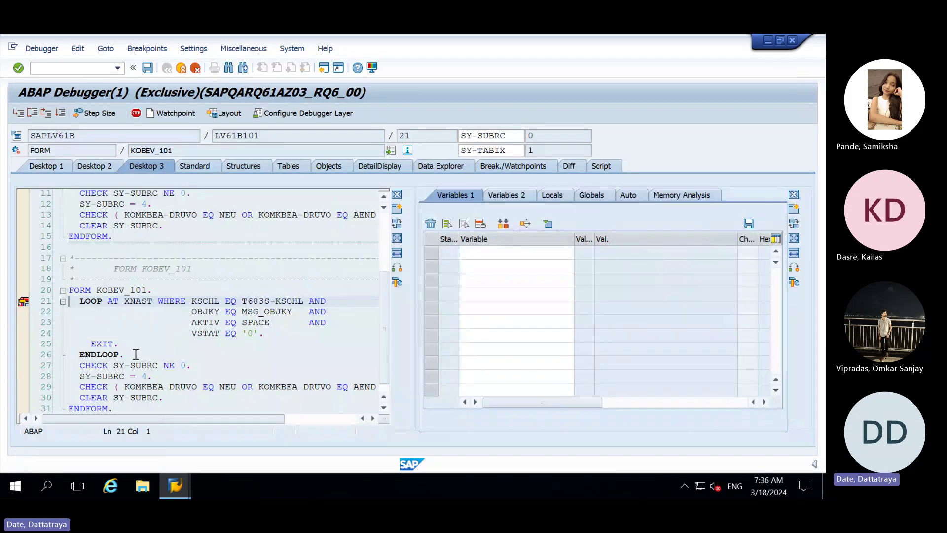
pyautogui.doubleClick(148, 366)
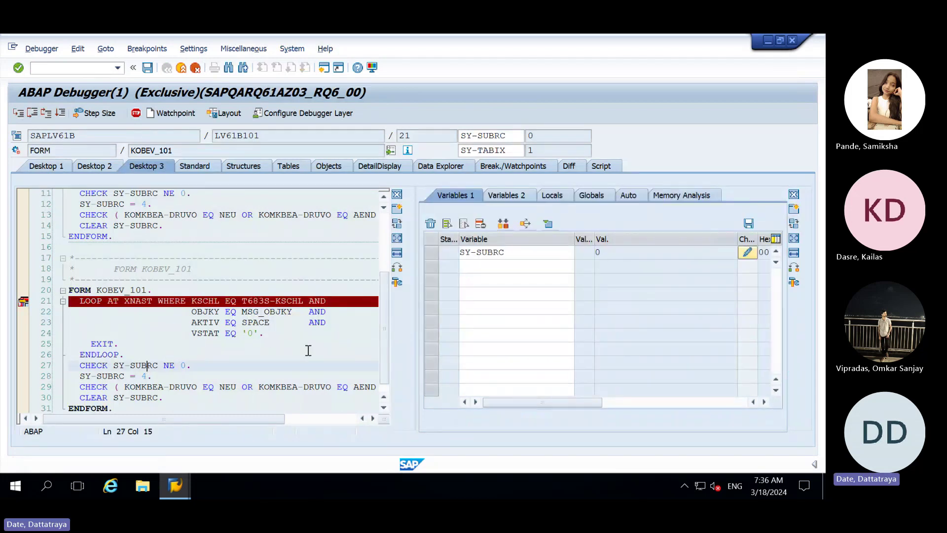
pyautogui.press('F5')
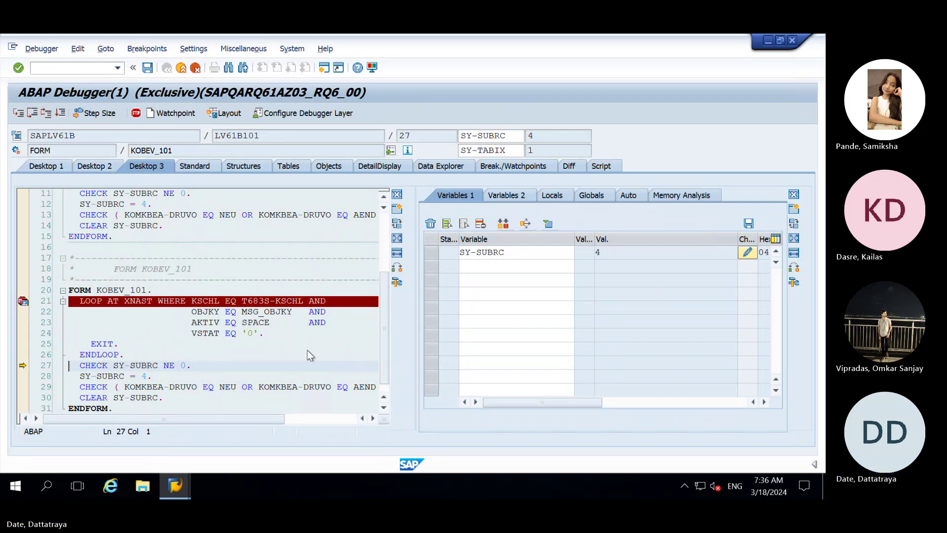
pyautogui.press('F5')
pyautogui.press('F5')
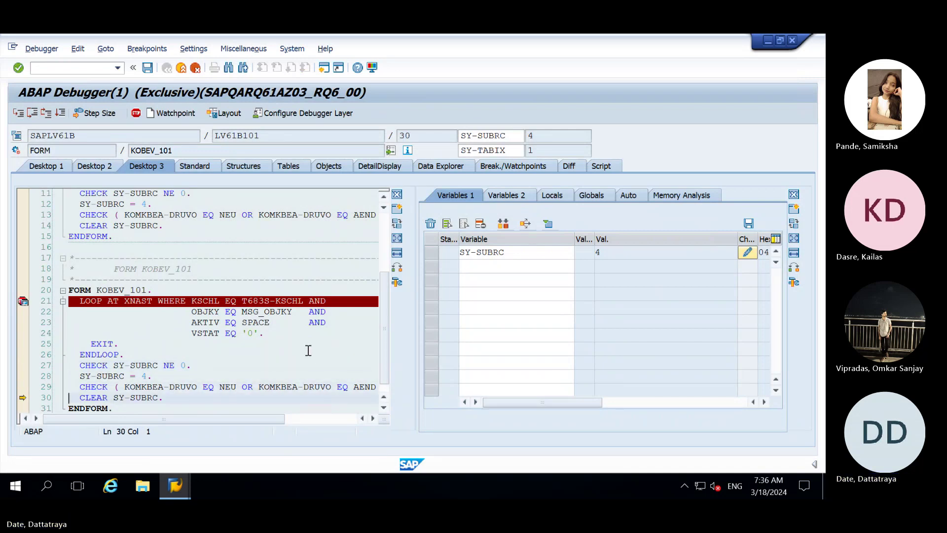
pyautogui.press('F5')
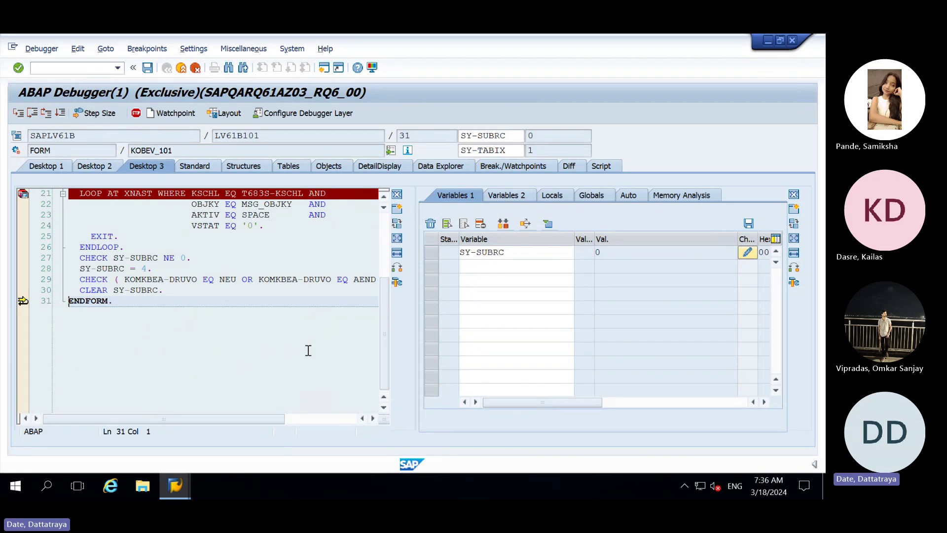
pyautogui.press('F5')
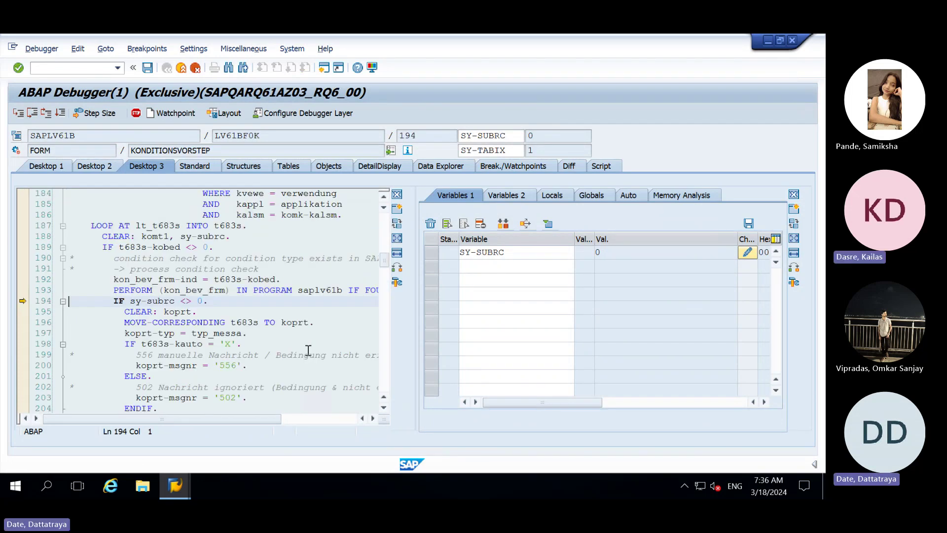
pyautogui.press('F5')
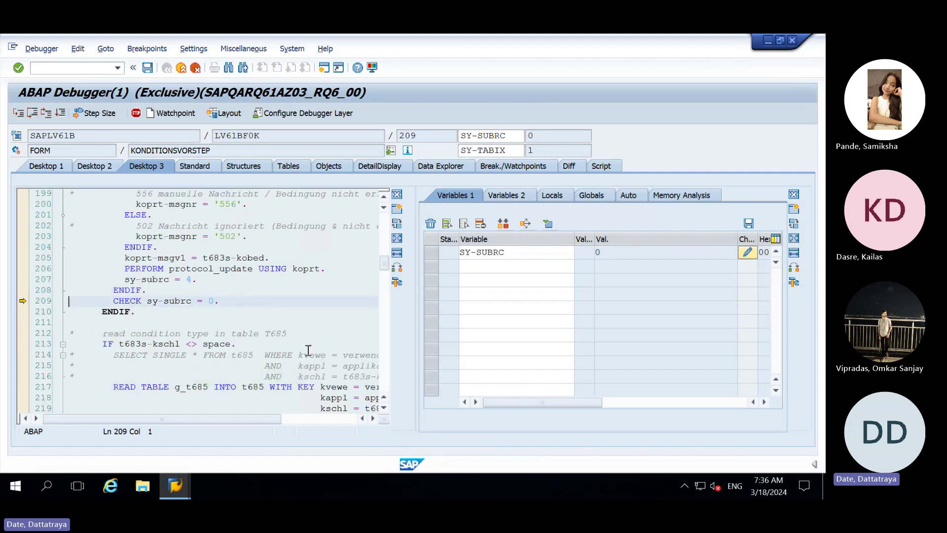
pyautogui.press('F5')
pyautogui.press('F5')
pyautogui.press('F5')
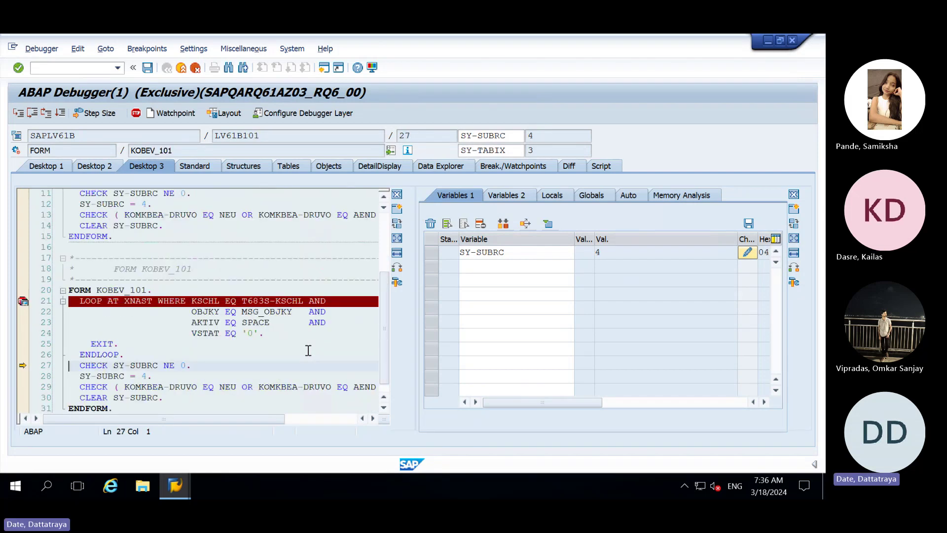
# - Mark the KOBED_101 and KOBEV_101 routines and their loop keys KOMT1-KSCHL and T683S-KSCHL
pyautogui.click(113, 290)
pyautogui.scroll(5, 90, 239)
pyautogui.click(92, 226)
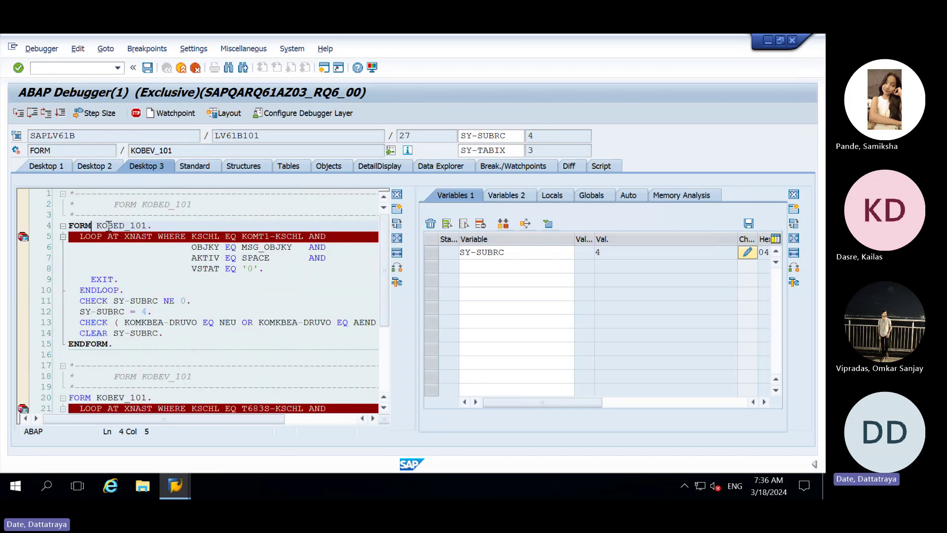
pyautogui.moveTo(99, 227); pyautogui.dragTo(131, 227)
pyautogui.moveTo(242, 236); pyautogui.dragTo(304, 236)
pyautogui.scroll(-2, 160, 255)
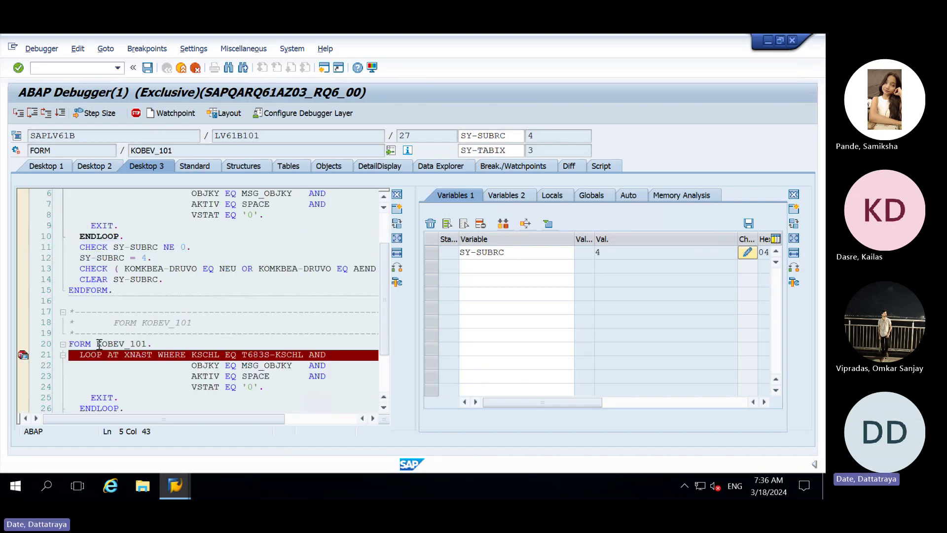
pyautogui.moveTo(97, 343); pyautogui.dragTo(125, 344)
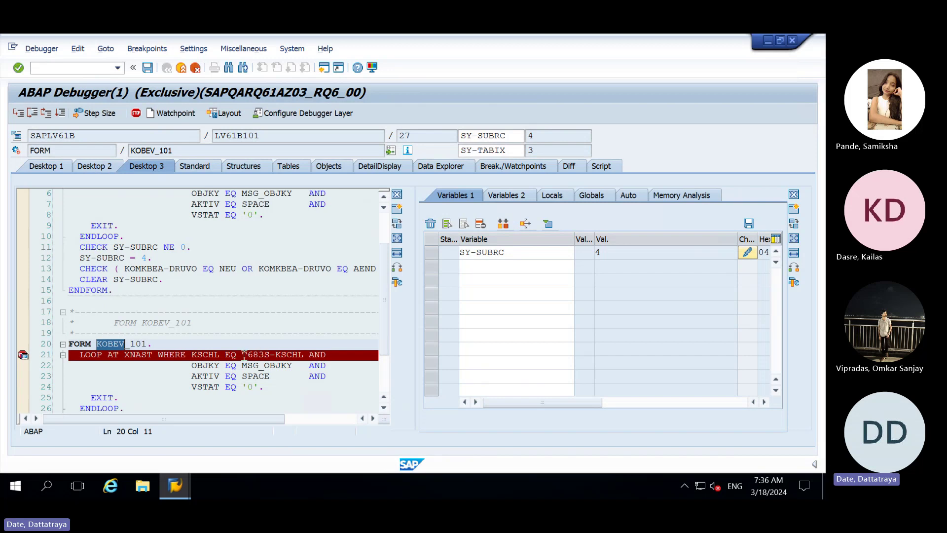
pyautogui.moveTo(244, 355); pyautogui.dragTo(309, 355)
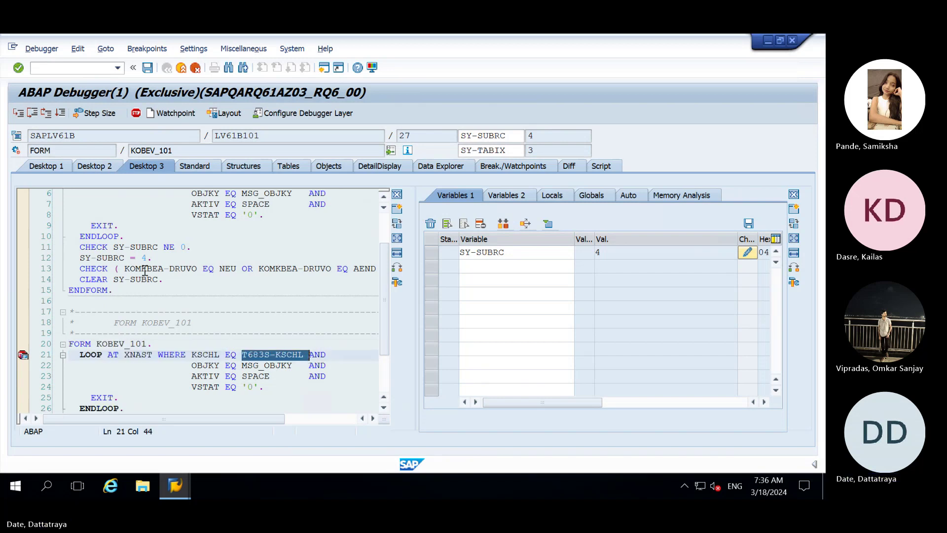
# - Inspect the current KOMKBEA-DRUVO value in the debugger source
pyautogui.scroll(2, 145, 272)
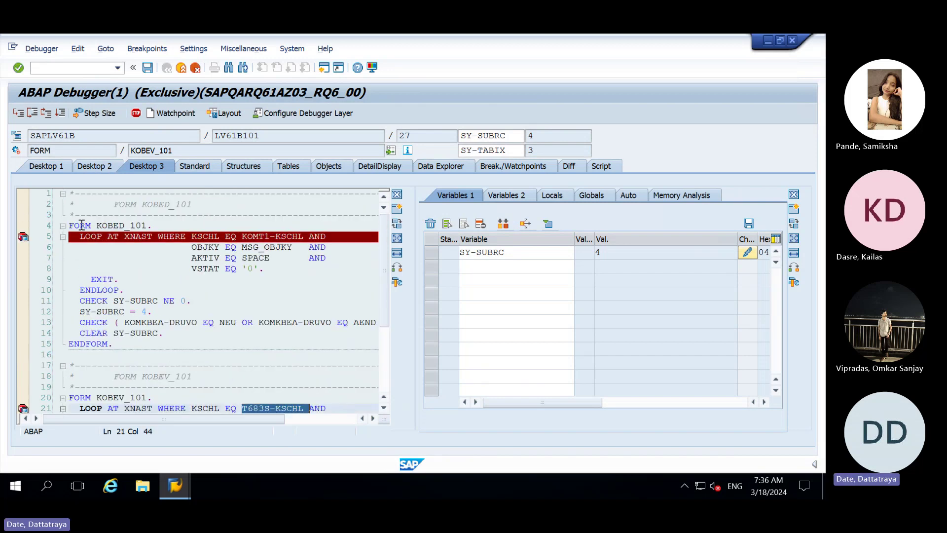
pyautogui.click(81, 226)
pyautogui.scroll(-2, 179, 285)
pyautogui.moveTo(179, 286)
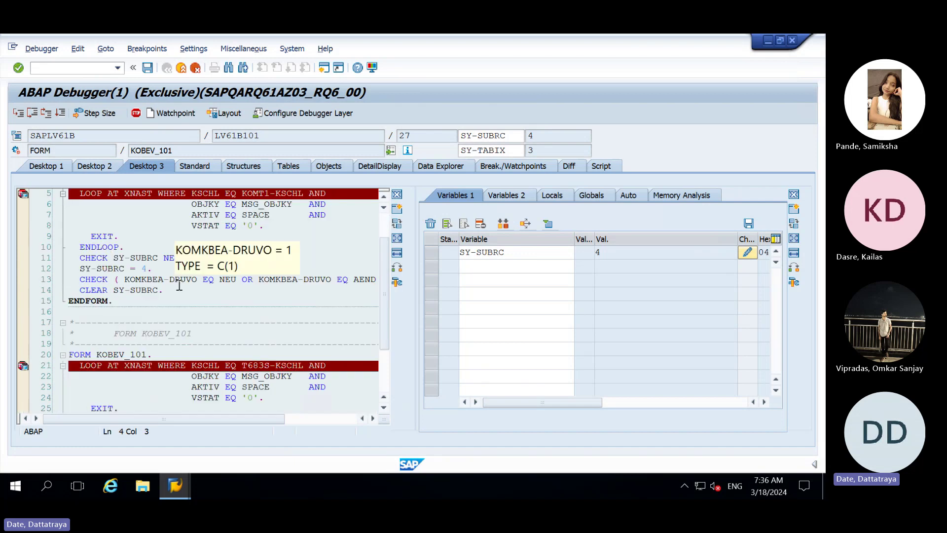
pyautogui.scroll(2, 179, 285)
pyautogui.scroll(-2, 179, 285)
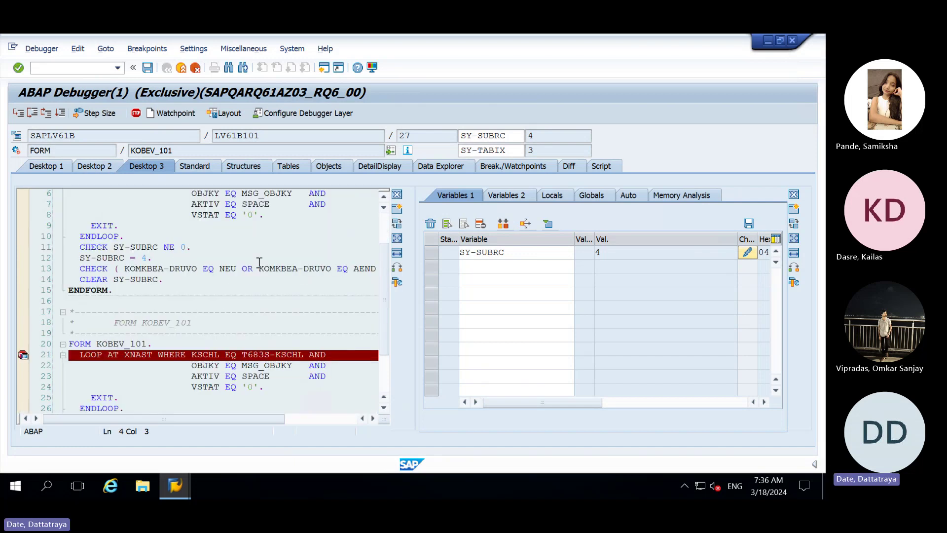
pyautogui.scroll(1, 259, 263)
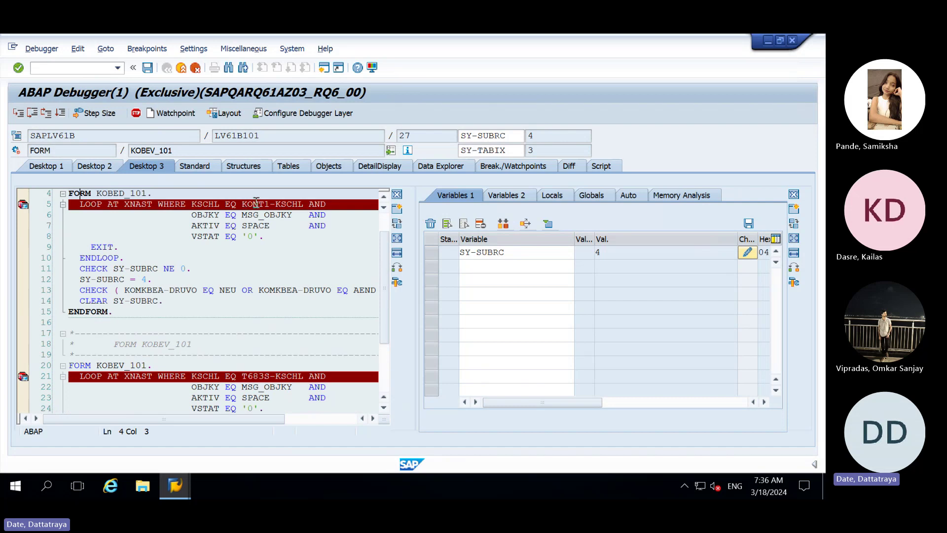
# - Add KOMT1-KSCHL and T683S-KSCHL to the watched variables
pyautogui.moveTo(242, 204); pyautogui.dragTo(306, 204)
pyautogui.hotkey('ctrl', 'c')
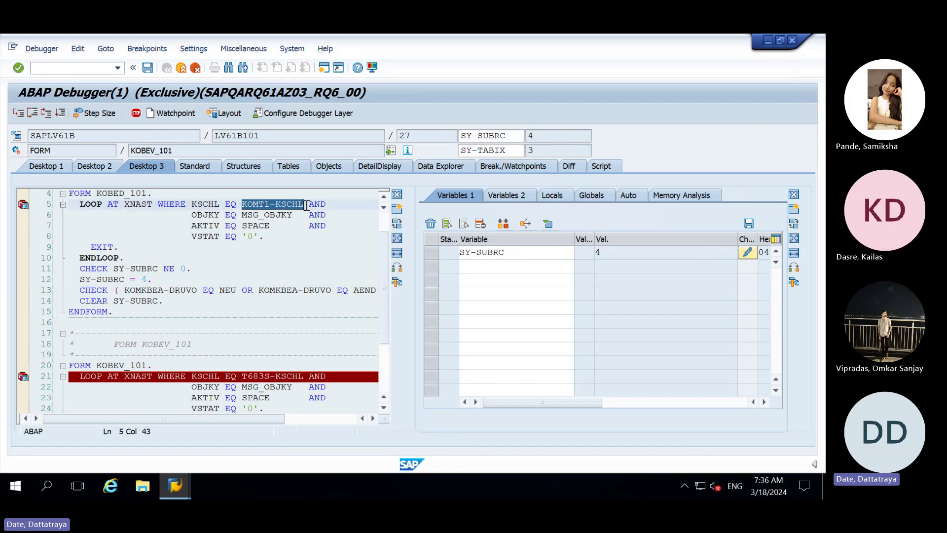
pyautogui.click(498, 261)
pyautogui.hotkey('ctrl', 'v')
pyautogui.press('Return')
pyautogui.scroll(-3, 285, 284)
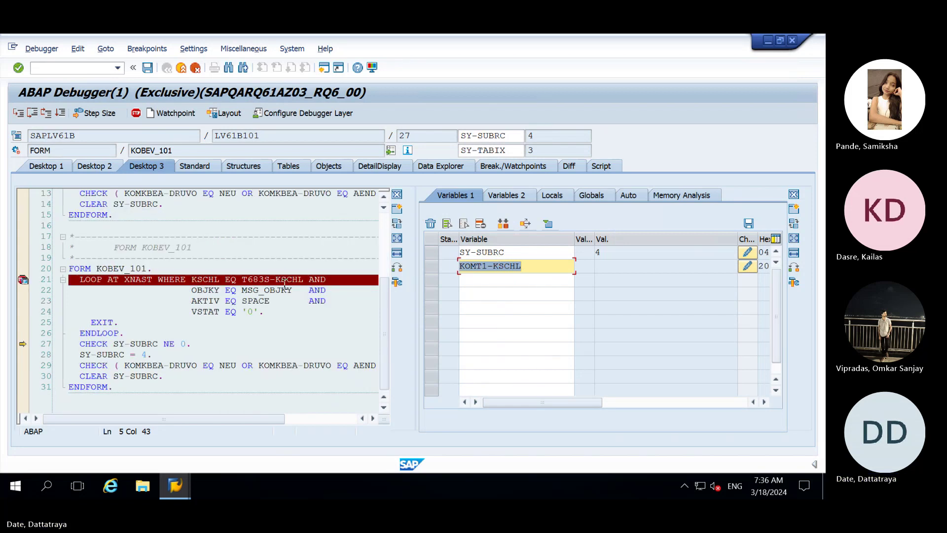
pyautogui.doubleClick(286, 280)
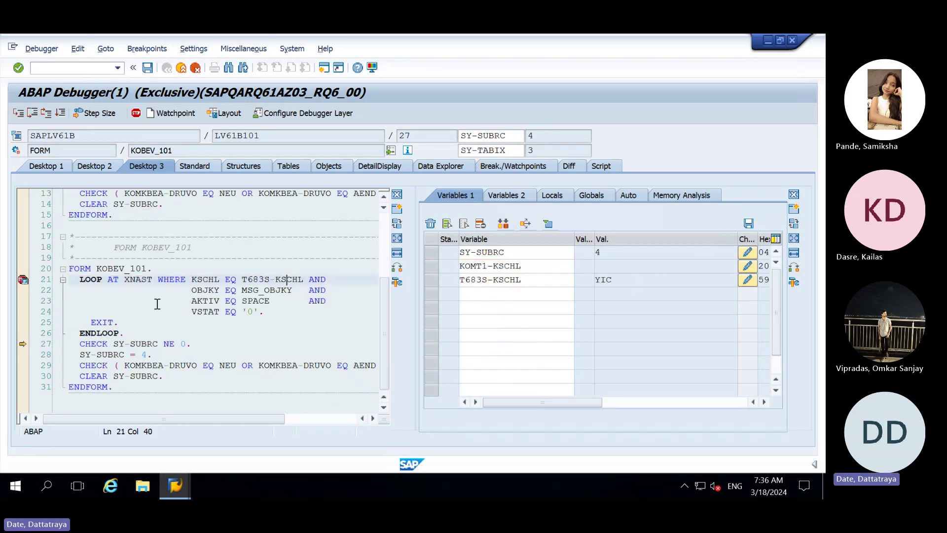
# - Step with F5 and F8 through the loop until output type NEUE is reached
pyautogui.press('F5')
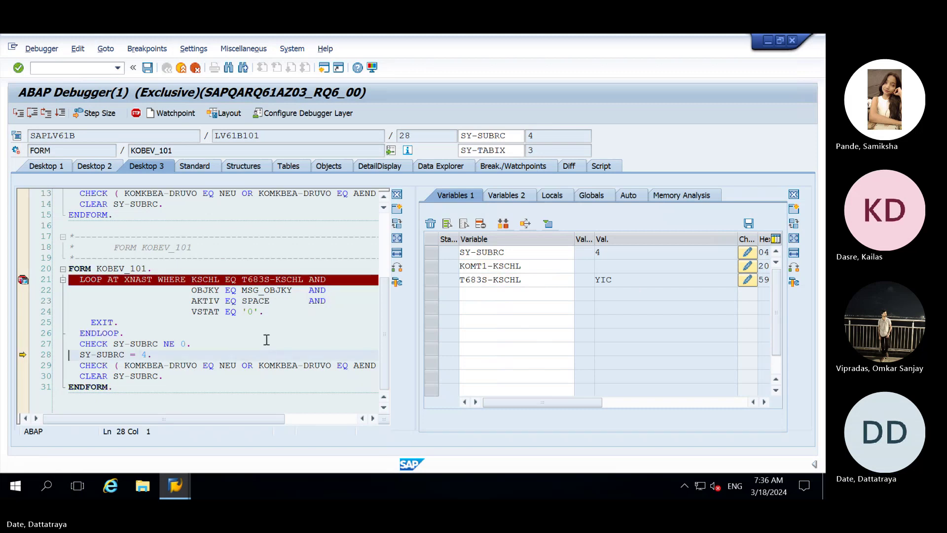
pyautogui.press('F5')
pyautogui.press('F5')
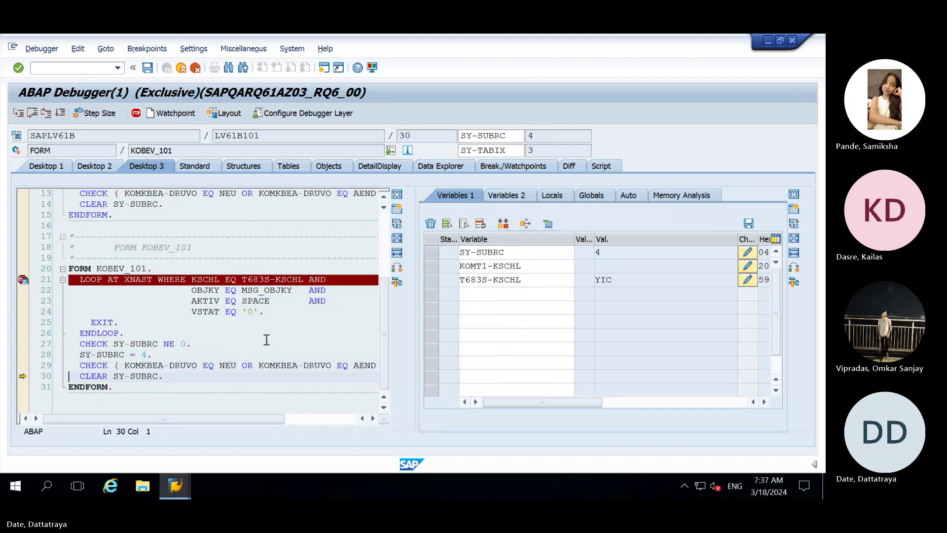
pyautogui.press('F5')
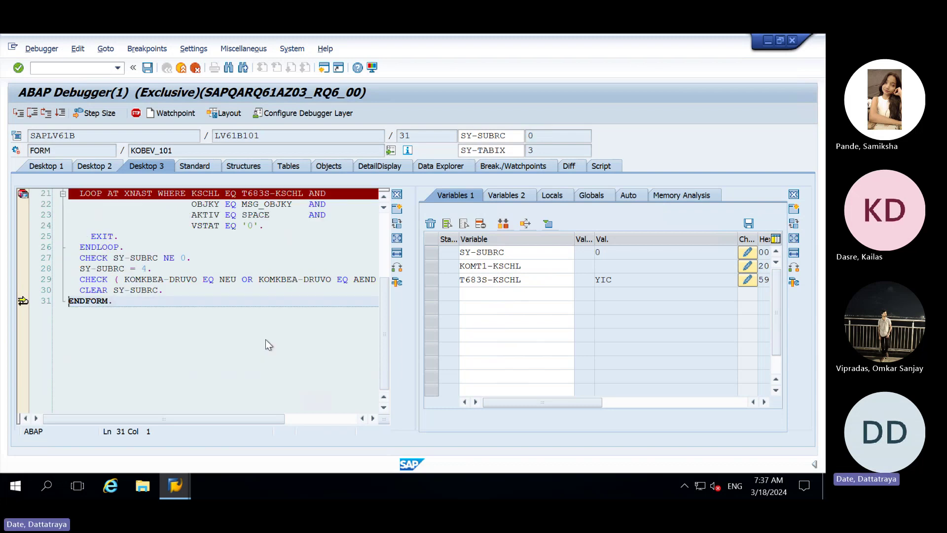
pyautogui.press('F5')
pyautogui.press('F8')
pyautogui.press('F8')
pyautogui.press('F8')
pyautogui.press('F8')
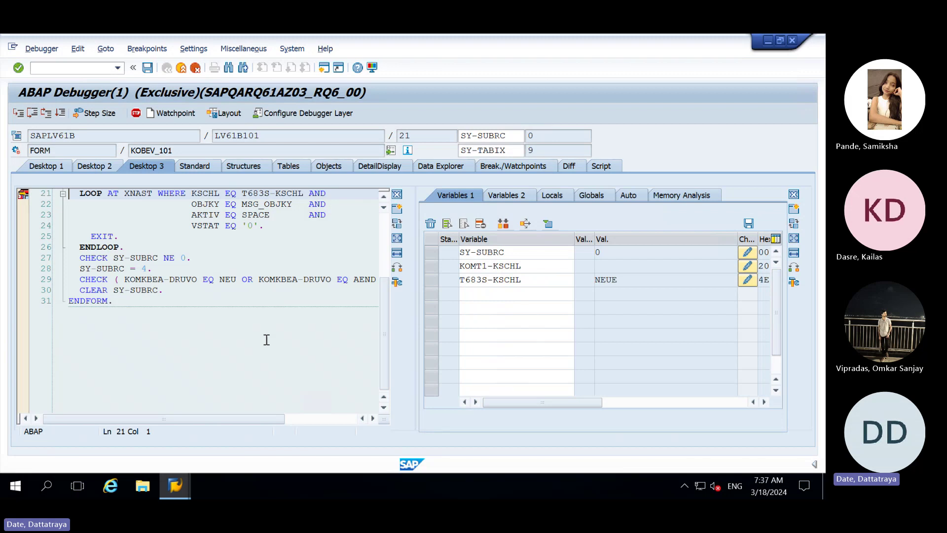
pyautogui.press('F8')
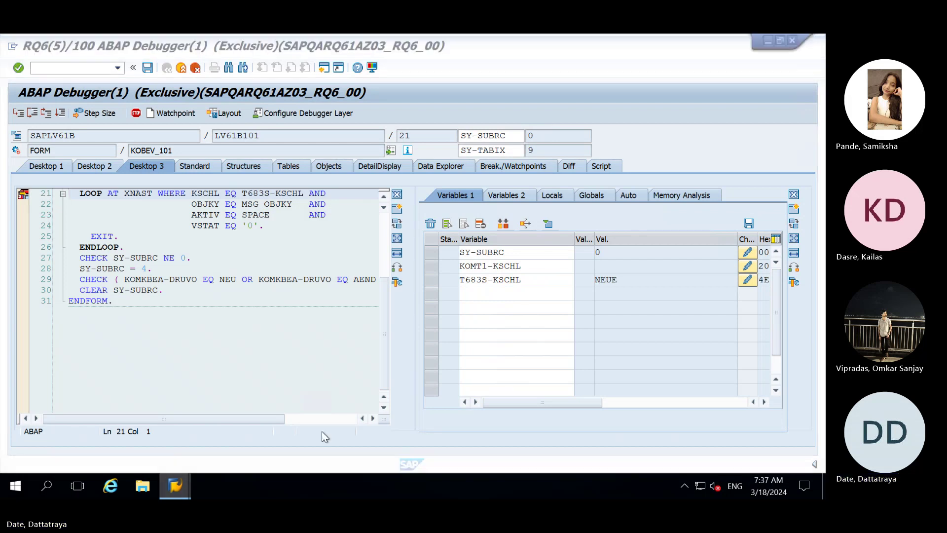
# - Open RMBEF1's control steps and select the YIC, YGST and YTEN steps
pyautogui.moveTo(175, 486)
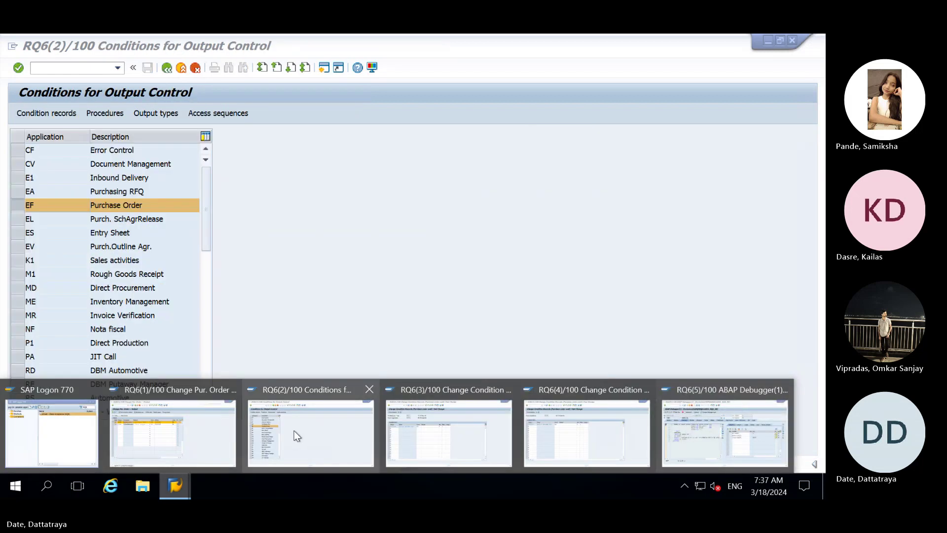
pyautogui.click(295, 431)
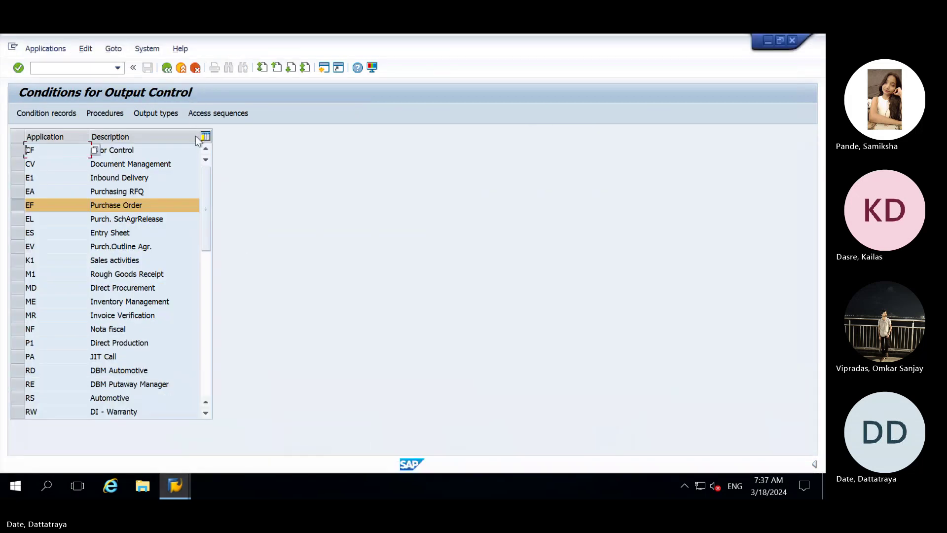
pyautogui.click(94, 114)
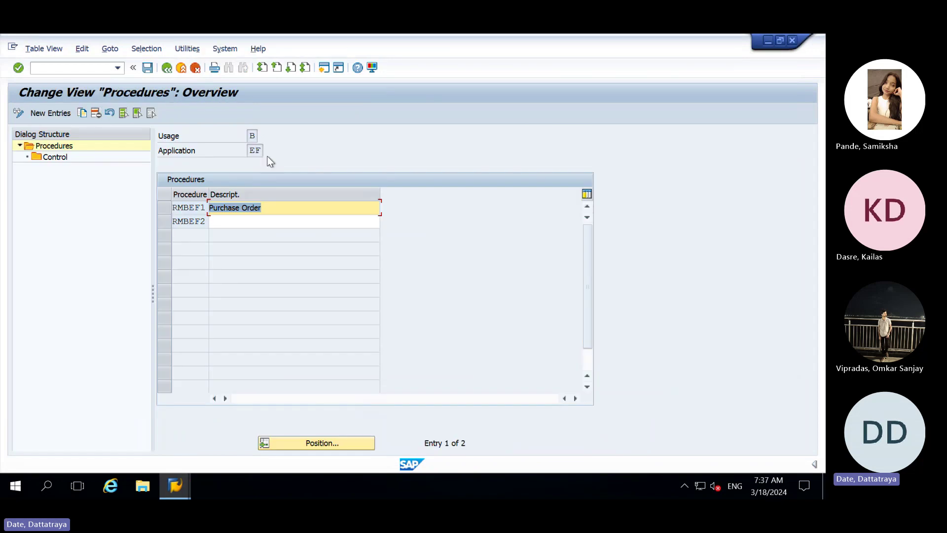
pyautogui.doubleClick(183, 207)
pyautogui.click(159, 210)
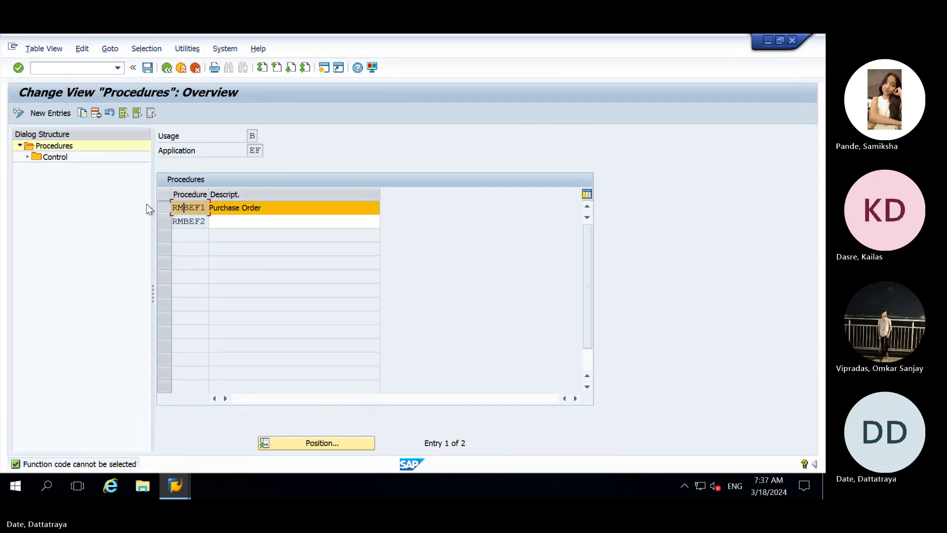
pyautogui.click(57, 162)
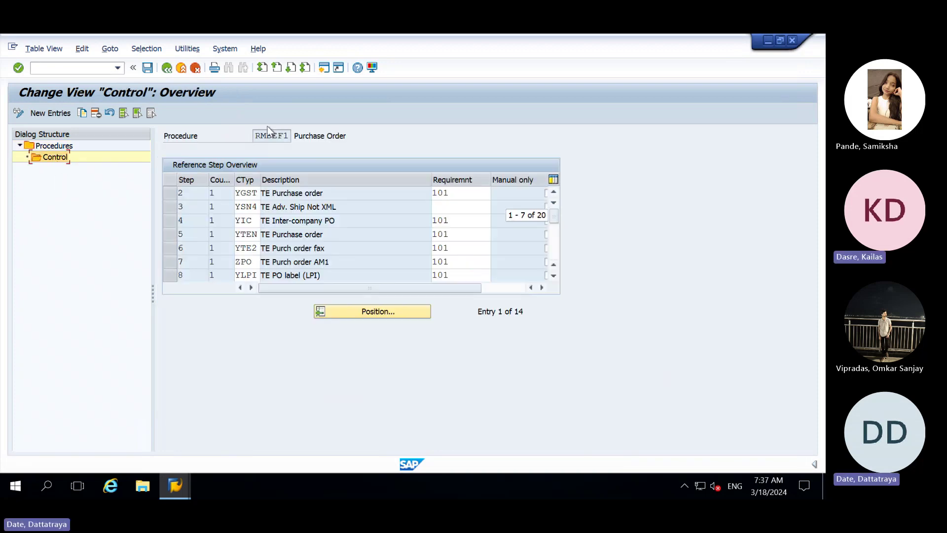
pyautogui.click(452, 220)
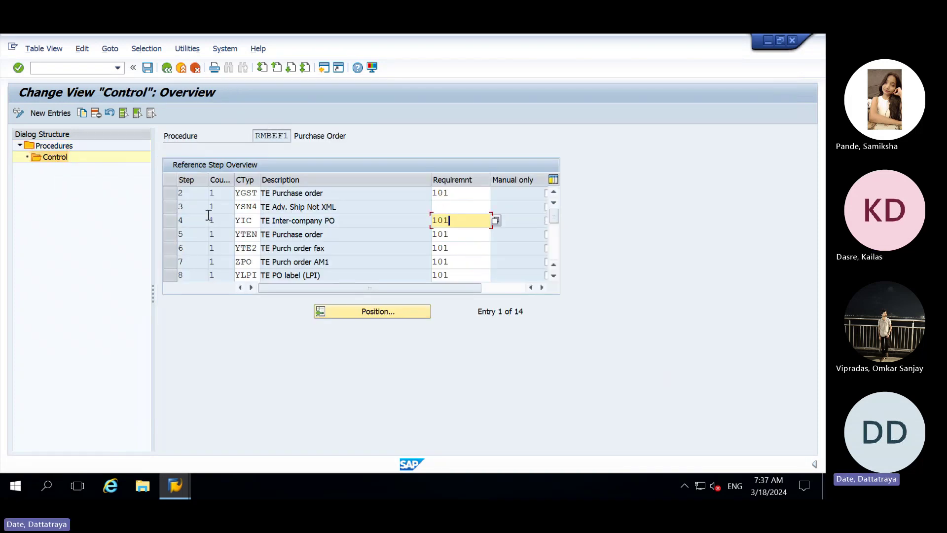
pyautogui.click(170, 221)
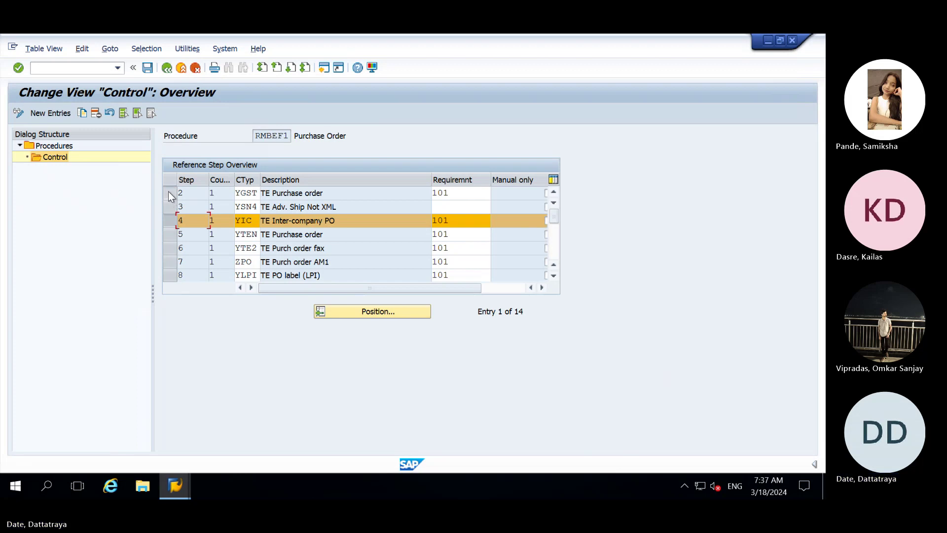
pyautogui.click(169, 193)
pyautogui.click(169, 234)
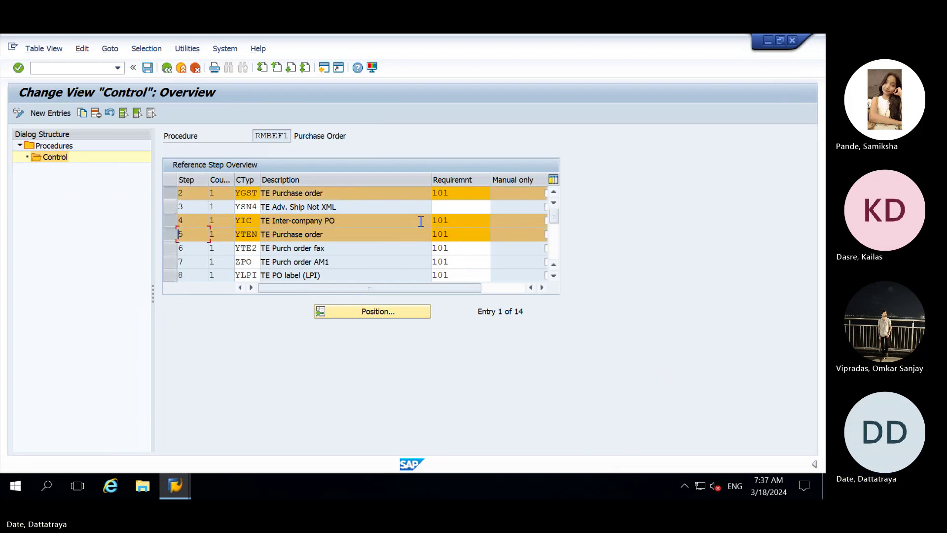
# - Start VOFM in a new session with /o and continue in display-only mode
pyautogui.click(72, 69)
pyautogui.write('/ovofm')
pyautogui.press('Return')
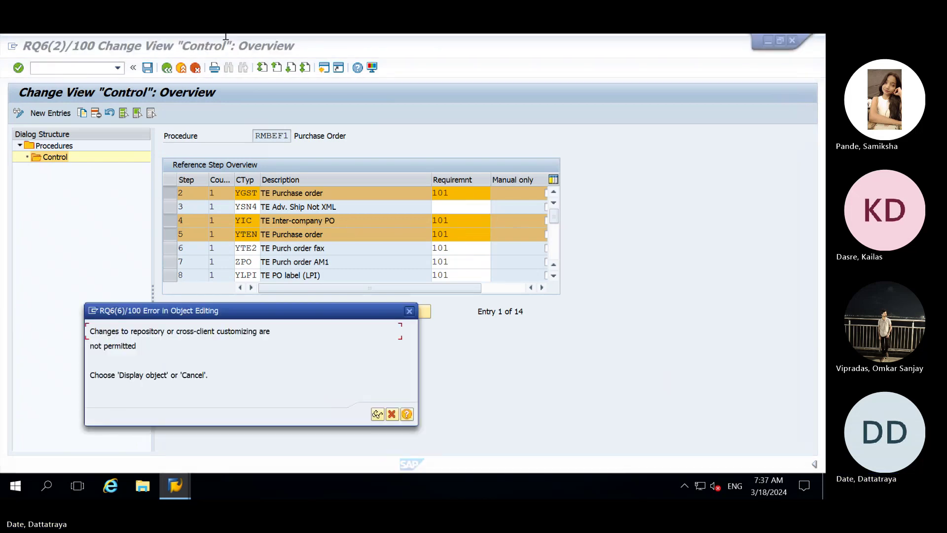
pyautogui.press('Return')
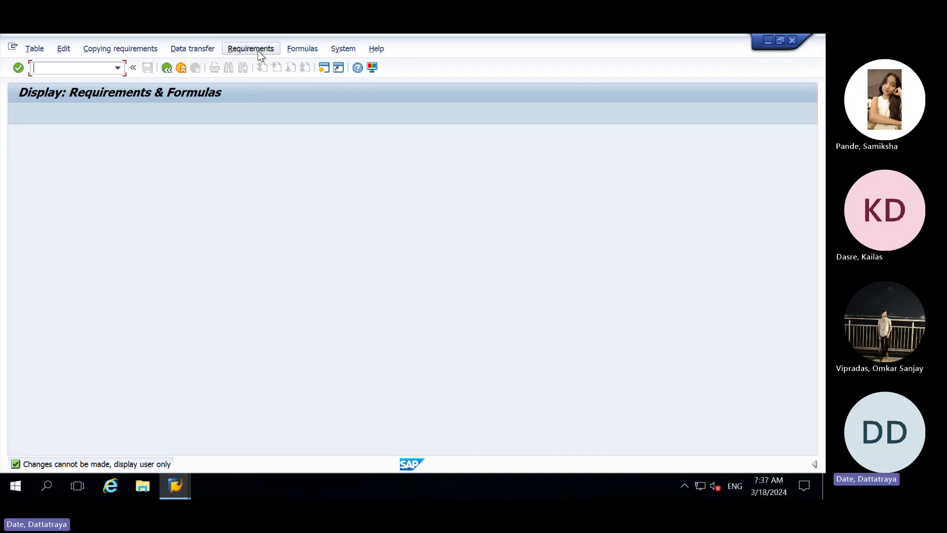
# - Show the Output control requirement routines, jump to 101 Reprint and view its source
pyautogui.click(258, 50)
pyautogui.click(265, 77)
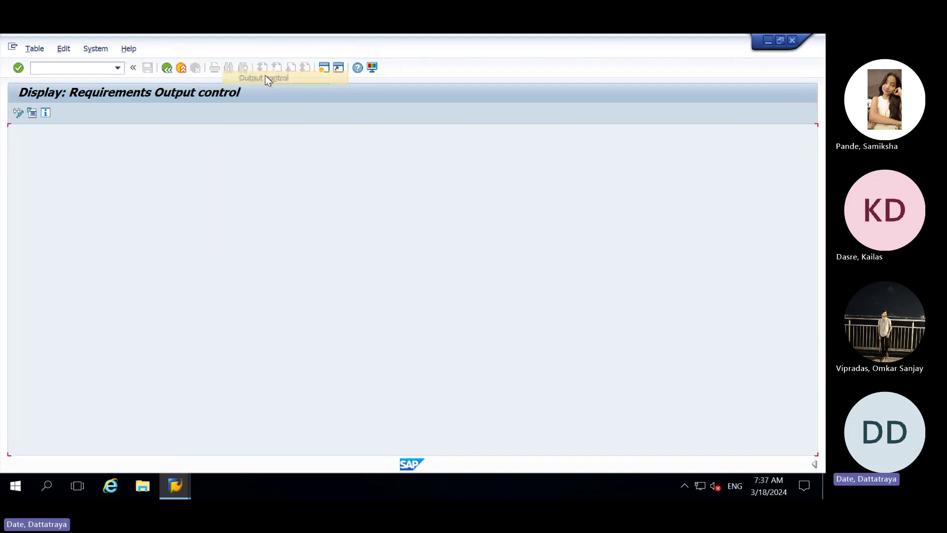
pyautogui.click(107, 446)
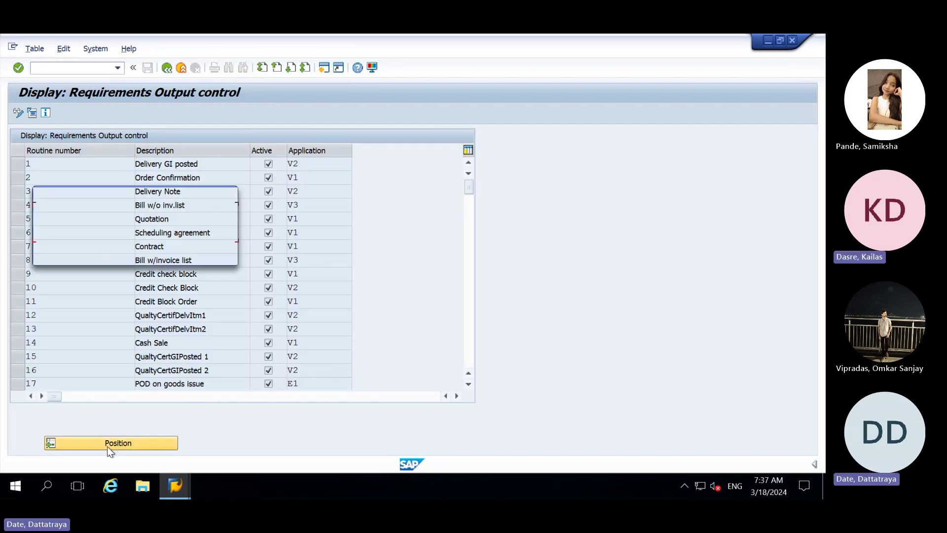
pyautogui.write('101')
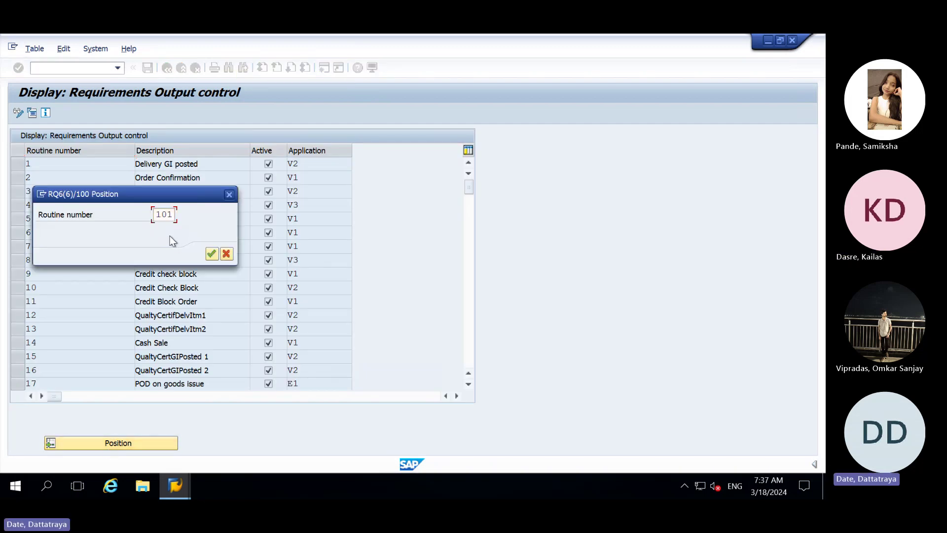
pyautogui.press('Return')
pyautogui.click(22, 164)
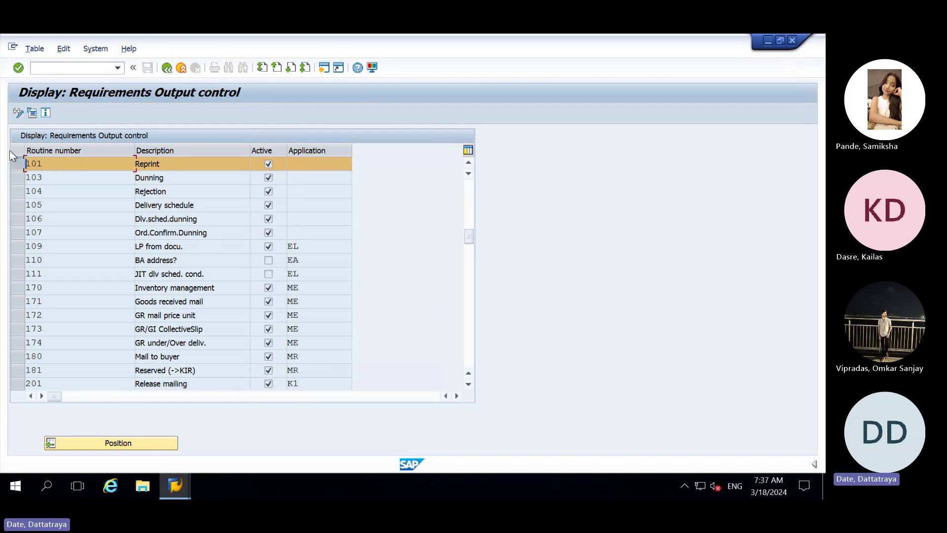
pyautogui.click(30, 114)
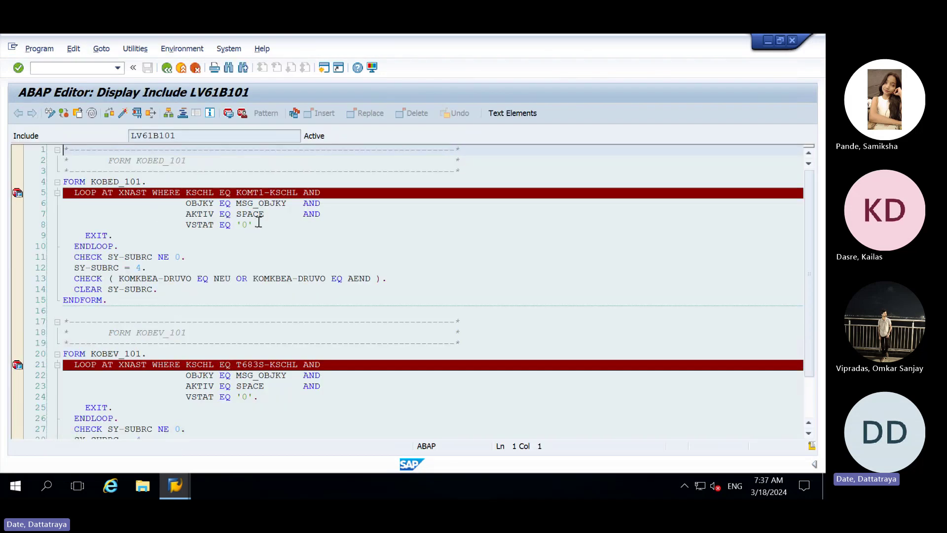
pyautogui.press('F3')
# - Scroll down the routine list and select routine 906 RD00 & ZD00
pyautogui.click(105, 365)
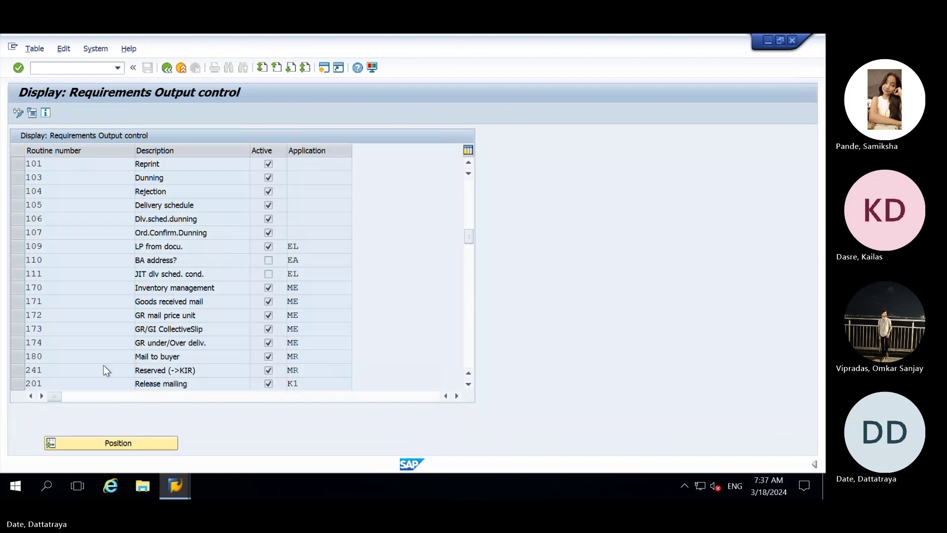
pyautogui.scroll(-20, 104, 371)
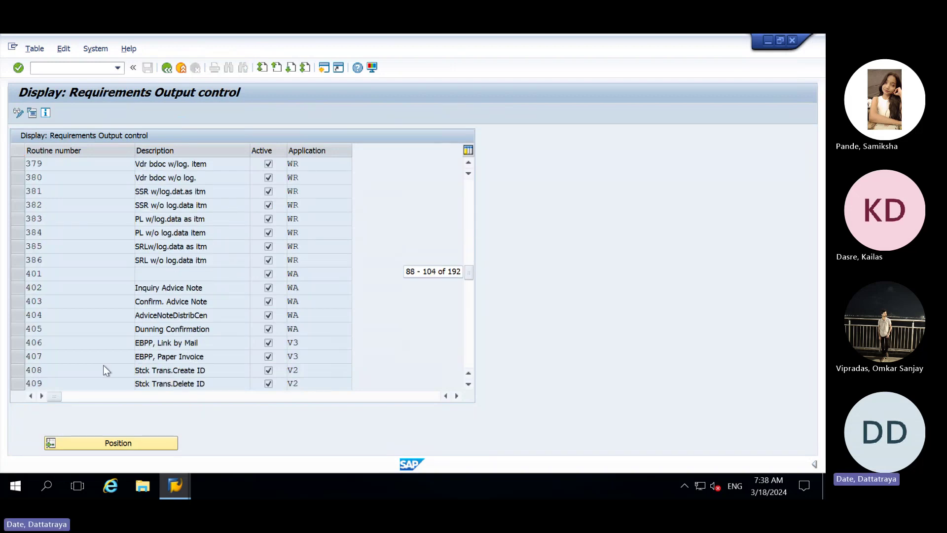
pyautogui.scroll(-10, 113, 276)
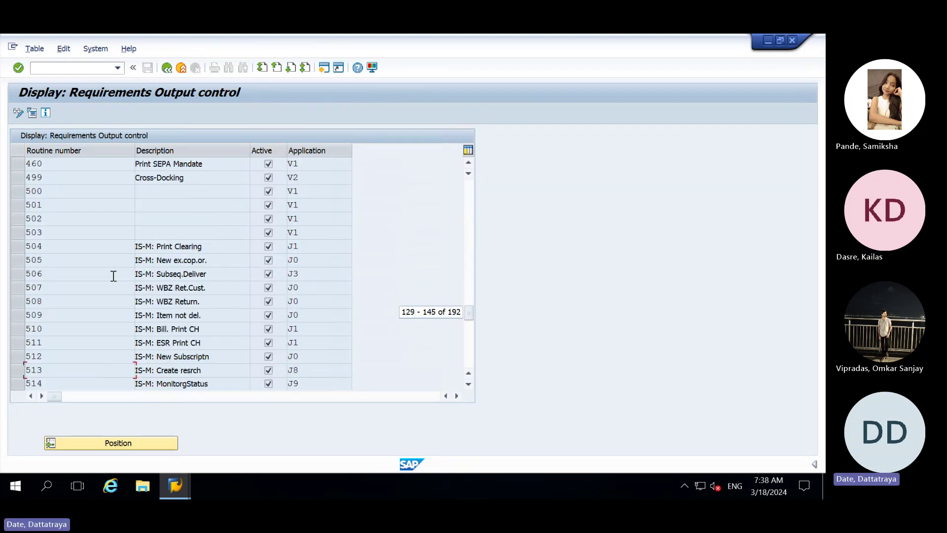
pyautogui.scroll(-10, 113, 276)
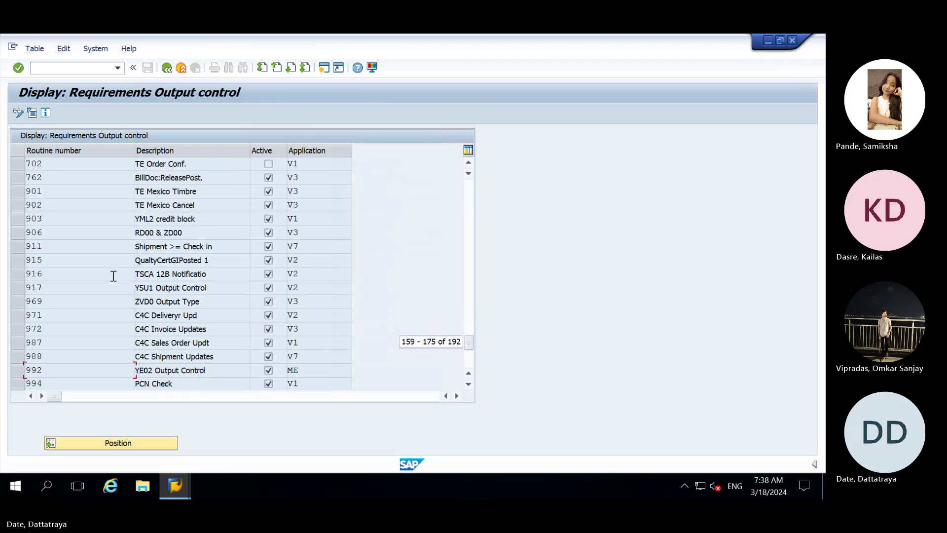
pyautogui.click(18, 234)
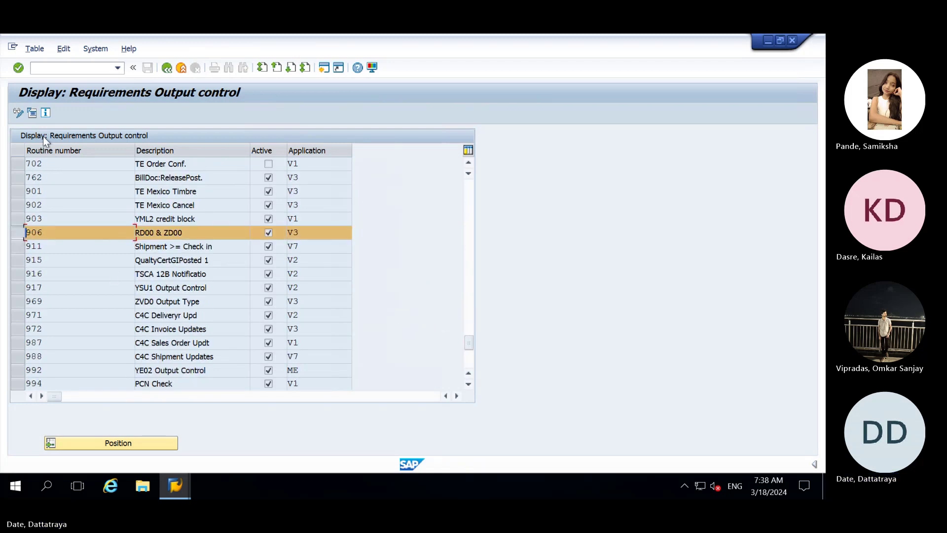
# - Review the source code of output requirement 906 in its RV61B906 include
pyautogui.click(31, 113)
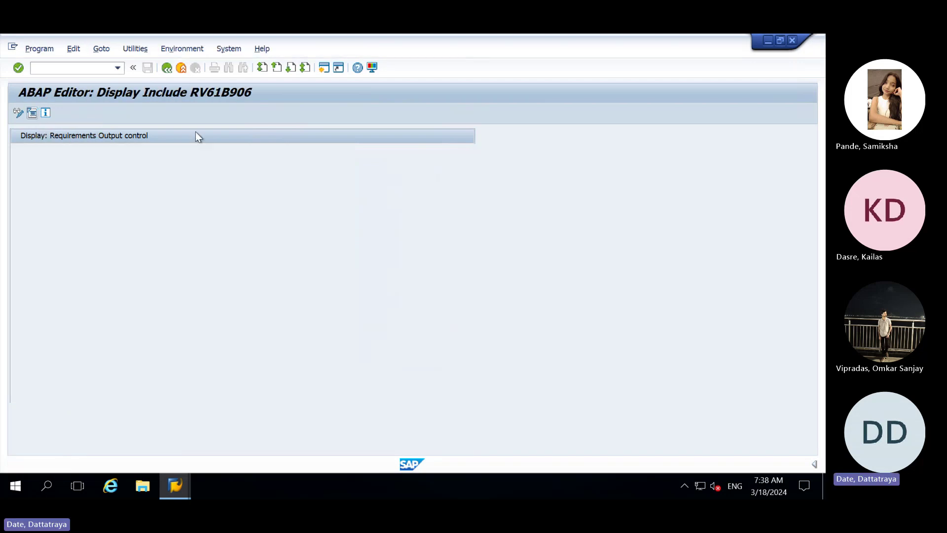
pyautogui.click(129, 135)
pyautogui.moveTo(128, 135); pyautogui.dragTo(159, 135)
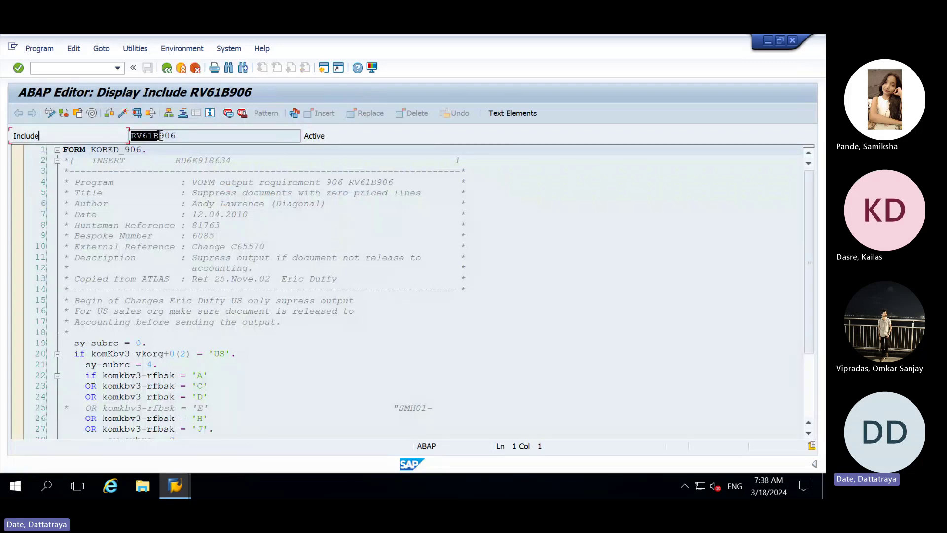
pyautogui.click(159, 135)
pyautogui.moveTo(159, 135); pyautogui.dragTo(184, 134)
pyautogui.press('F3')
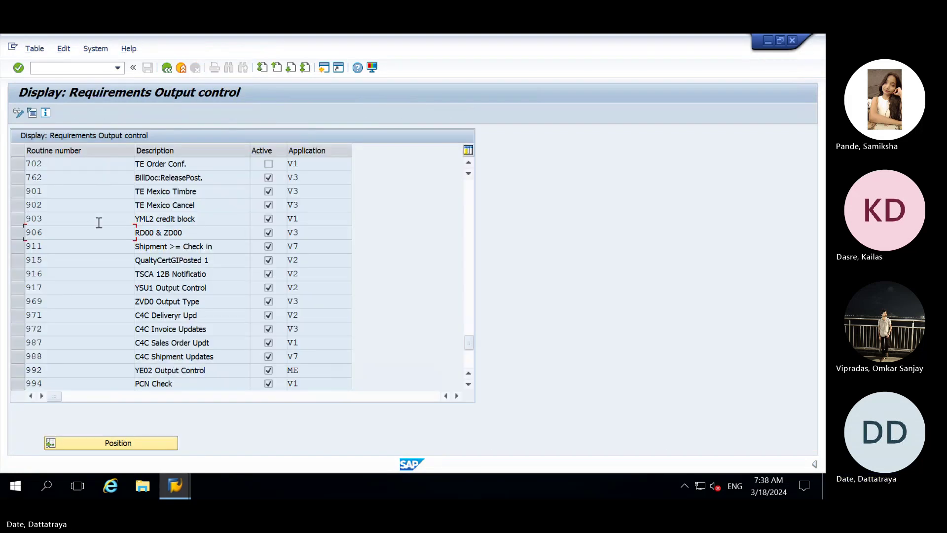
# - Review requirement 101 Reprint's source in LV61B101, then return to the empty start screen
pyautogui.scroll(10, 99, 222)
pyautogui.scroll(18, 99, 222)
pyautogui.scroll(2, 80, 211)
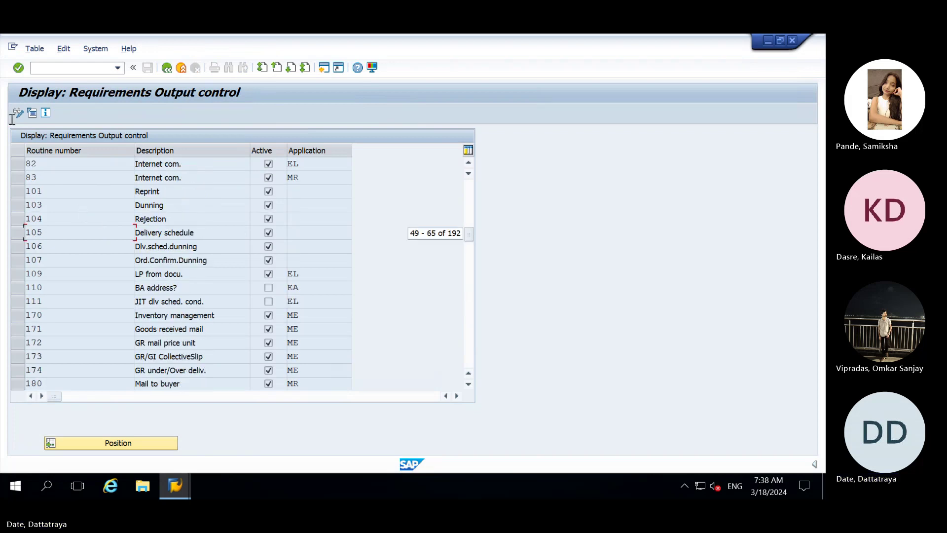
pyautogui.click(22, 195)
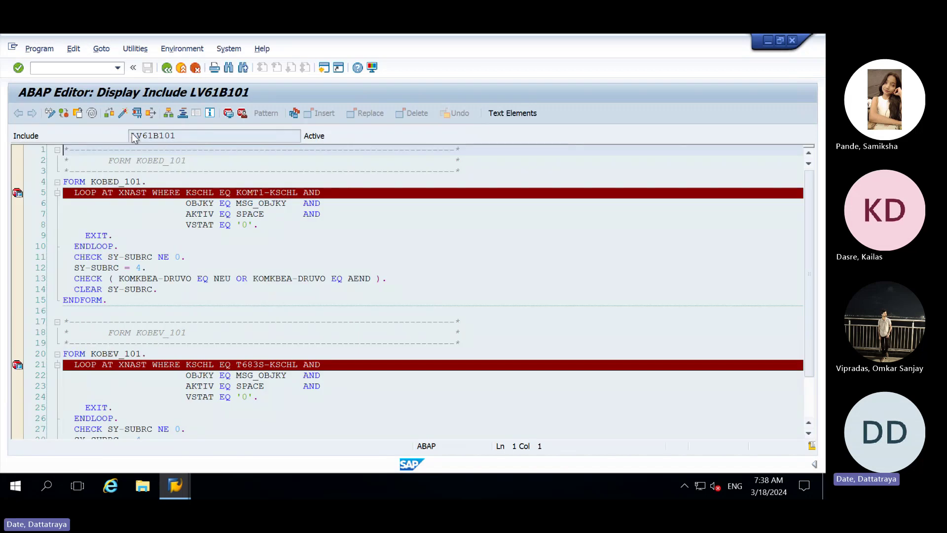
pyautogui.moveTo(130, 133); pyautogui.dragTo(163, 137)
pyautogui.click(164, 137)
pyautogui.press('F3')
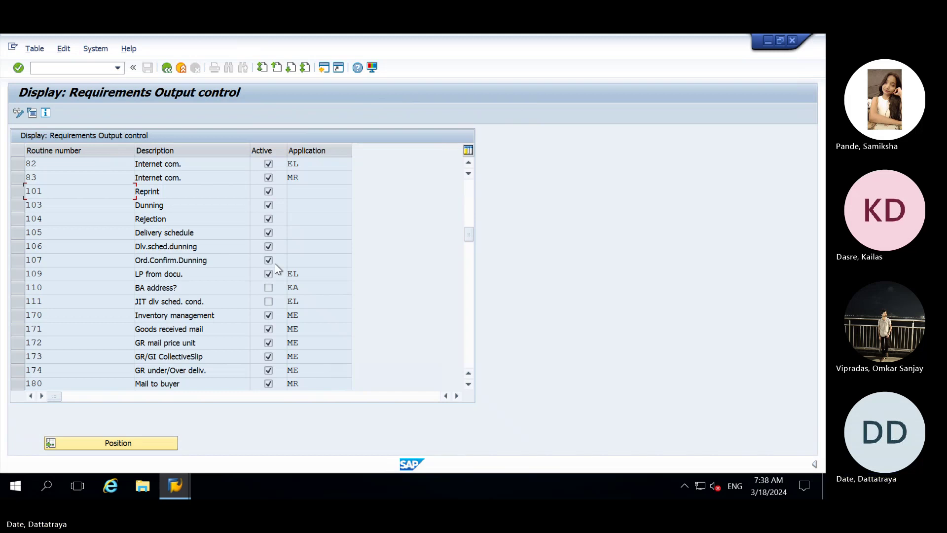
pyautogui.press('F10')
pyautogui.press('Escape')
pyautogui.press('F3')
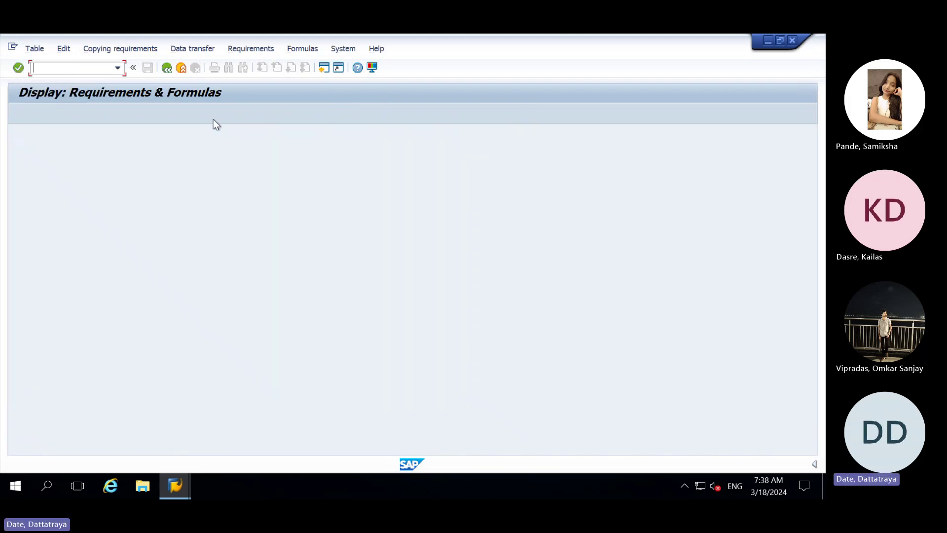
pyautogui.click(259, 50)
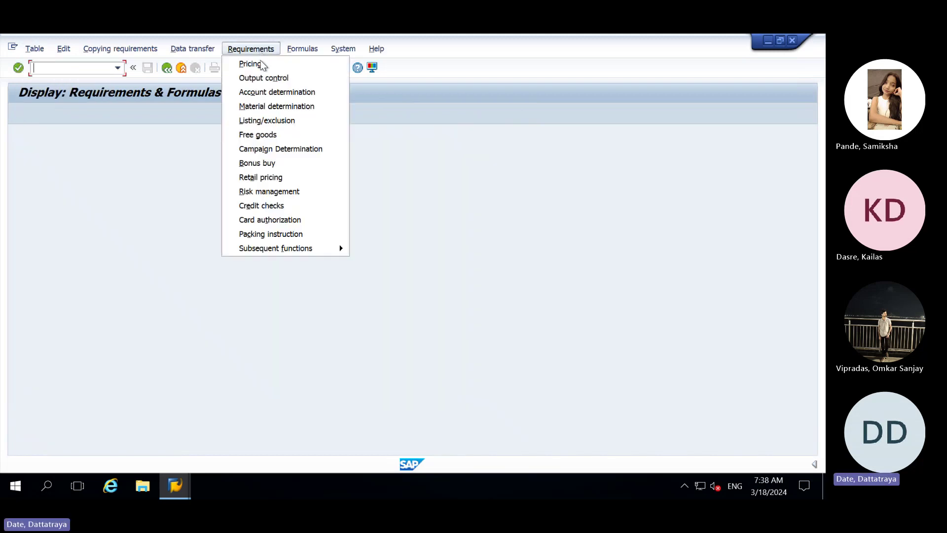
pyautogui.click(257, 64)
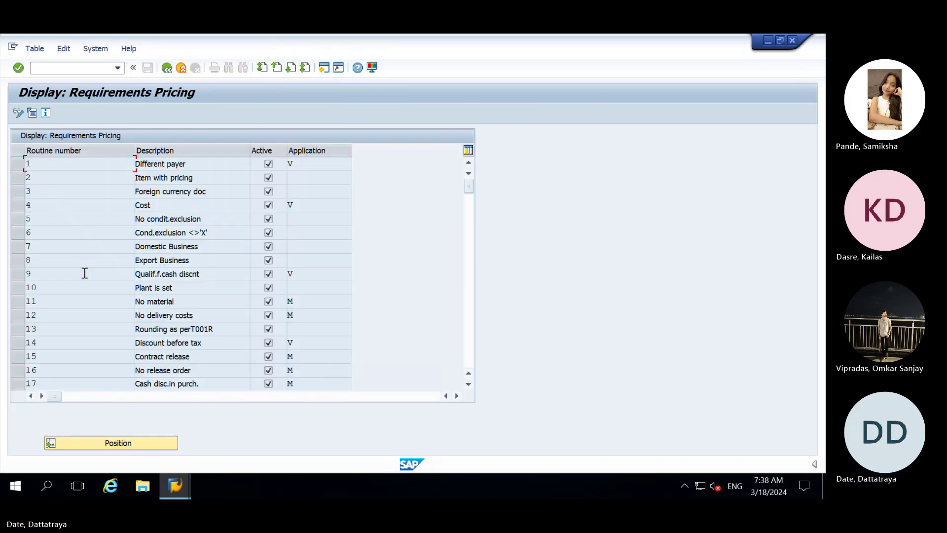
pyautogui.scroll(-10, 84, 275)
pyautogui.scroll(-20, 84, 275)
pyautogui.scroll(-20, 84, 273)
pyautogui.scroll(-6, 85, 273)
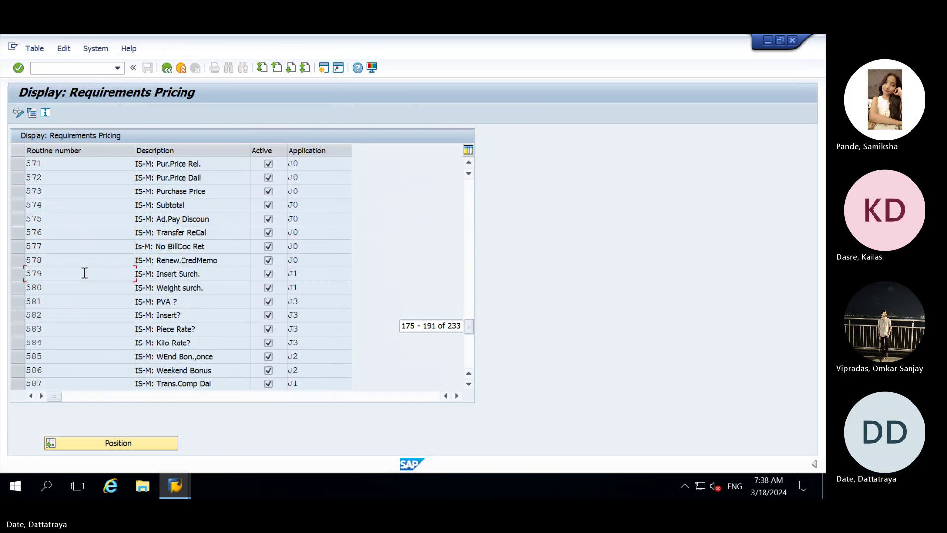
pyautogui.scroll(-6, 84, 272)
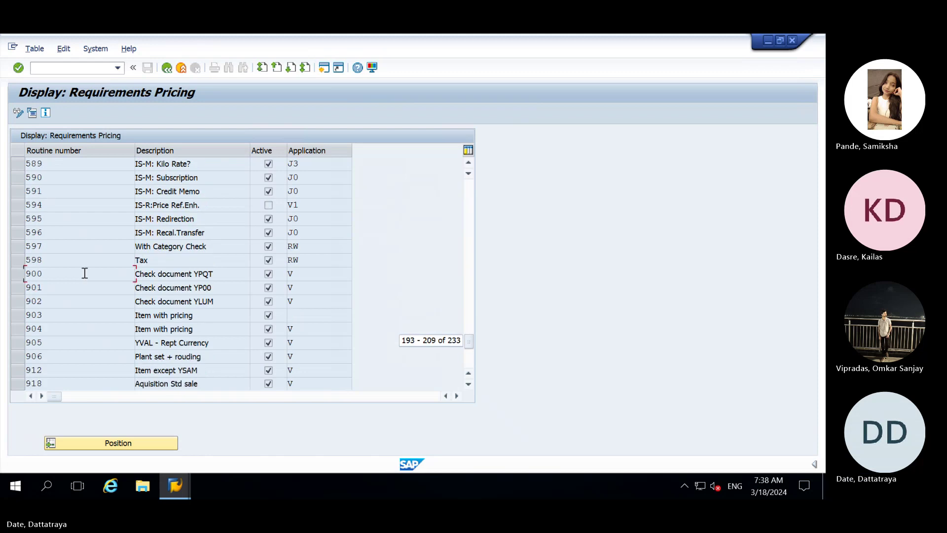
pyautogui.click(17, 301)
pyautogui.click(33, 113)
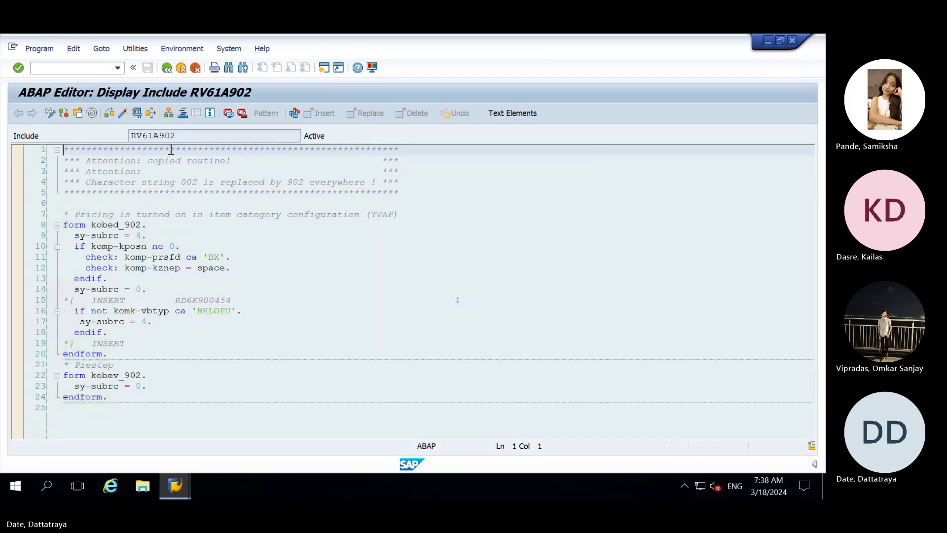
pyautogui.moveTo(131, 137); pyautogui.dragTo(156, 136)
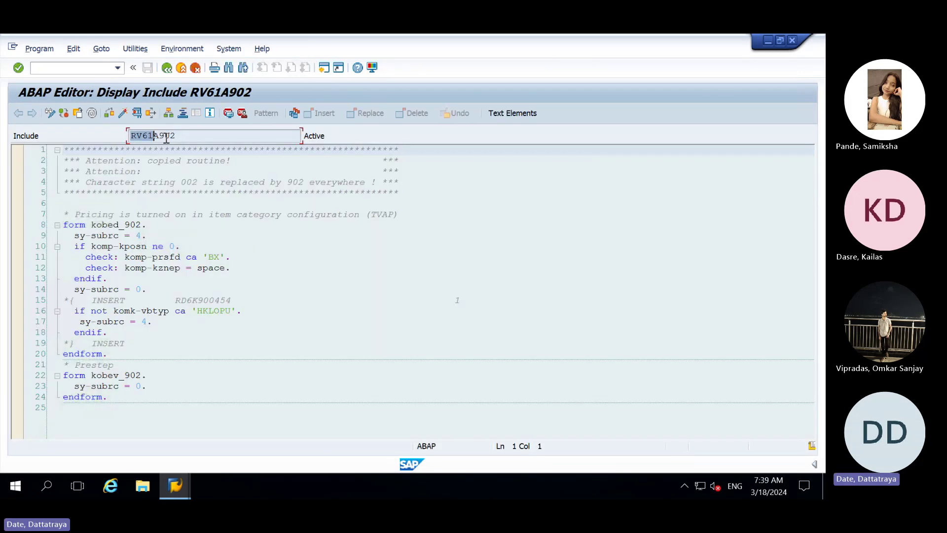
pyautogui.click(158, 138)
pyautogui.press('F3')
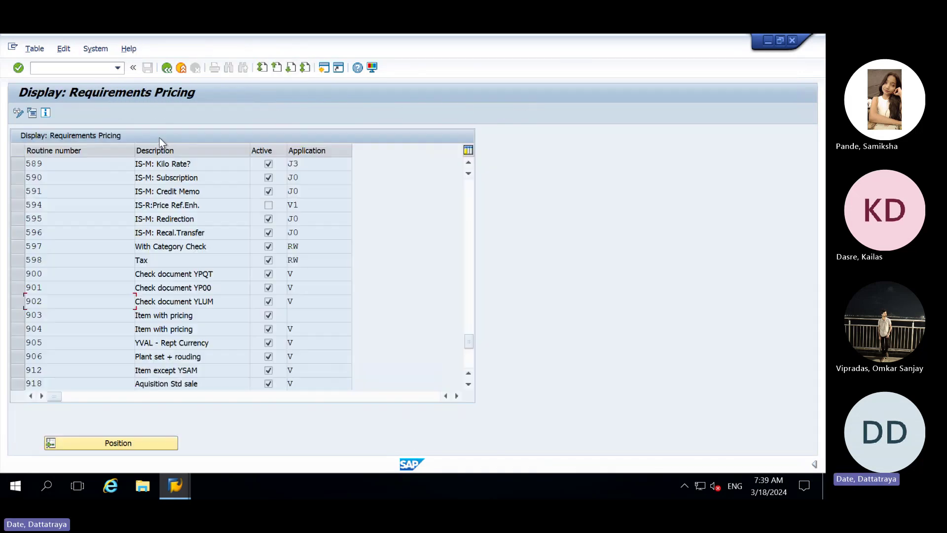
pyautogui.press('F3')
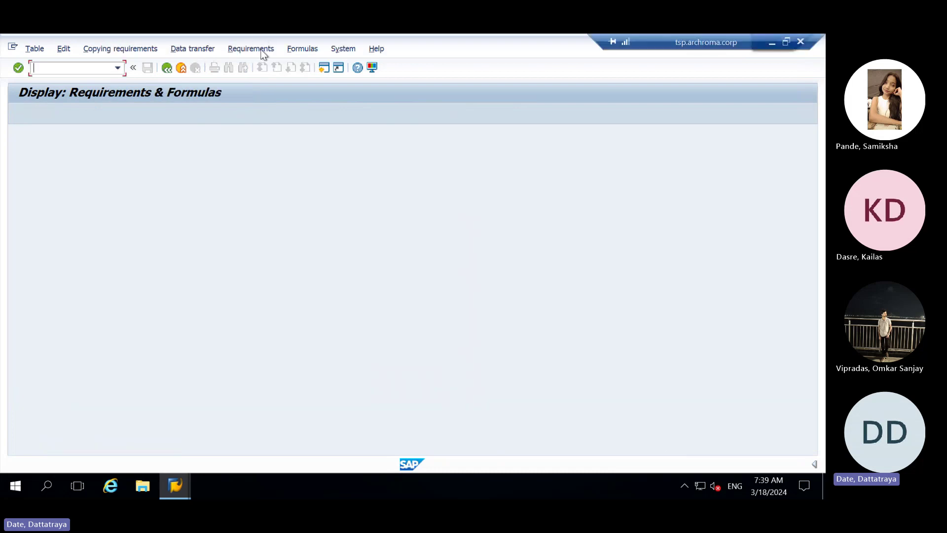
# - Find routine 901 under billing document data transfers and read its include RV60C901
pyautogui.click(203, 50)
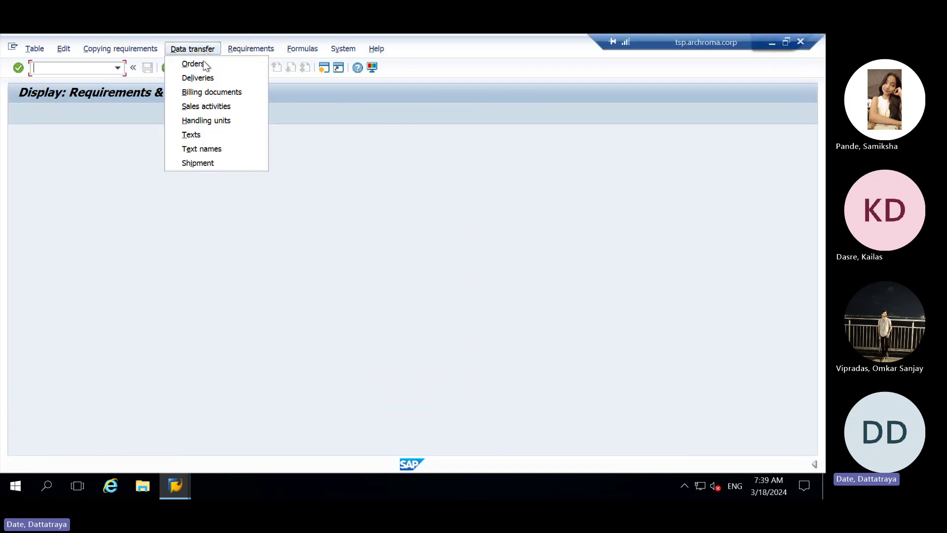
pyautogui.click(206, 94)
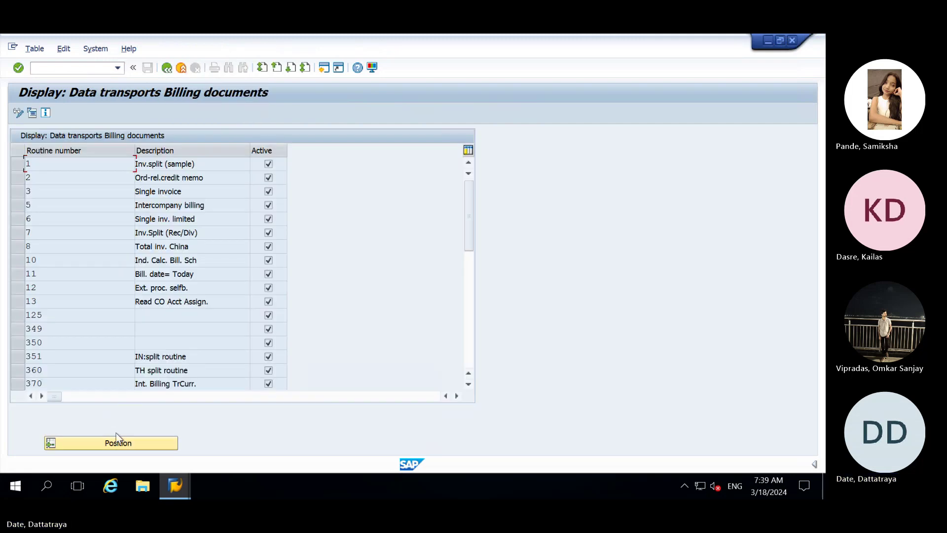
pyautogui.click(65, 298)
pyautogui.scroll(-3, 66, 298)
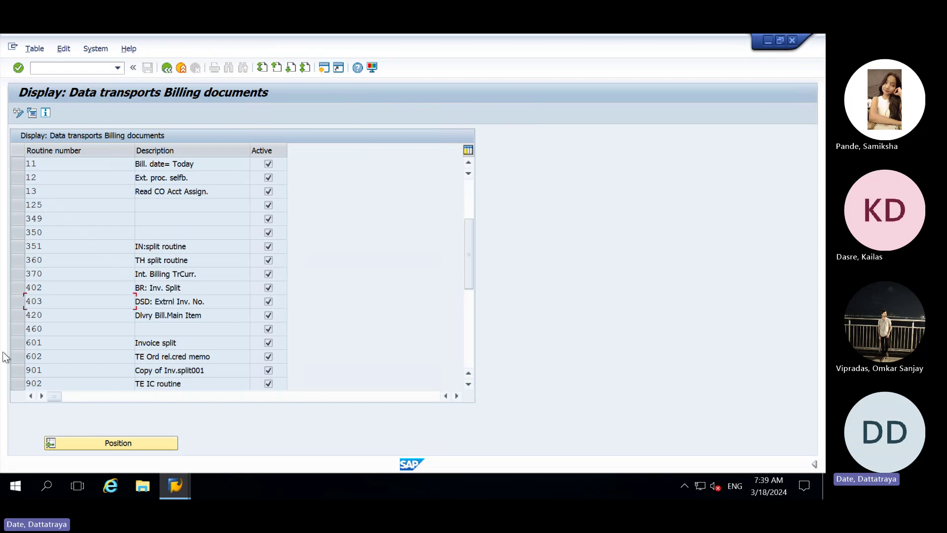
pyautogui.click(18, 370)
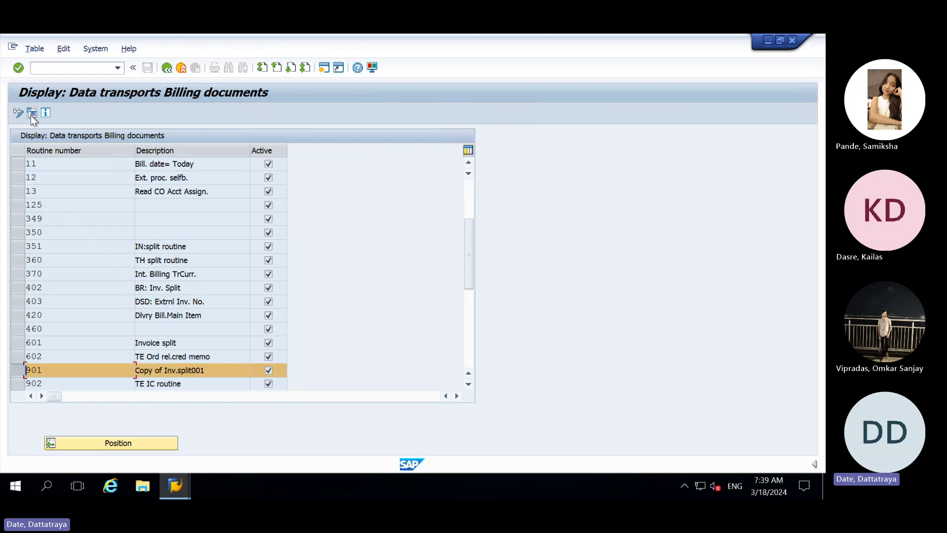
pyautogui.click(32, 112)
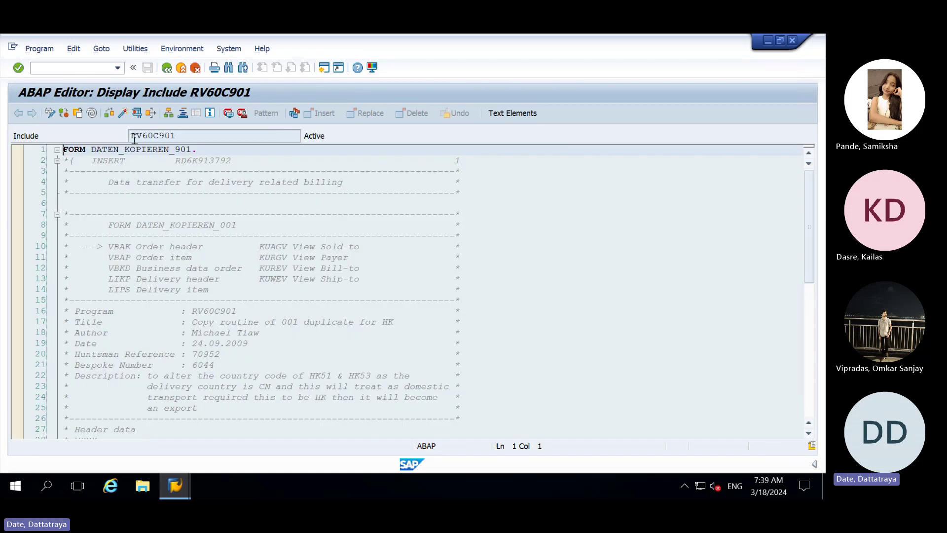
pyautogui.doubleClick(134, 139)
pyautogui.click(159, 138)
pyautogui.press('F3')
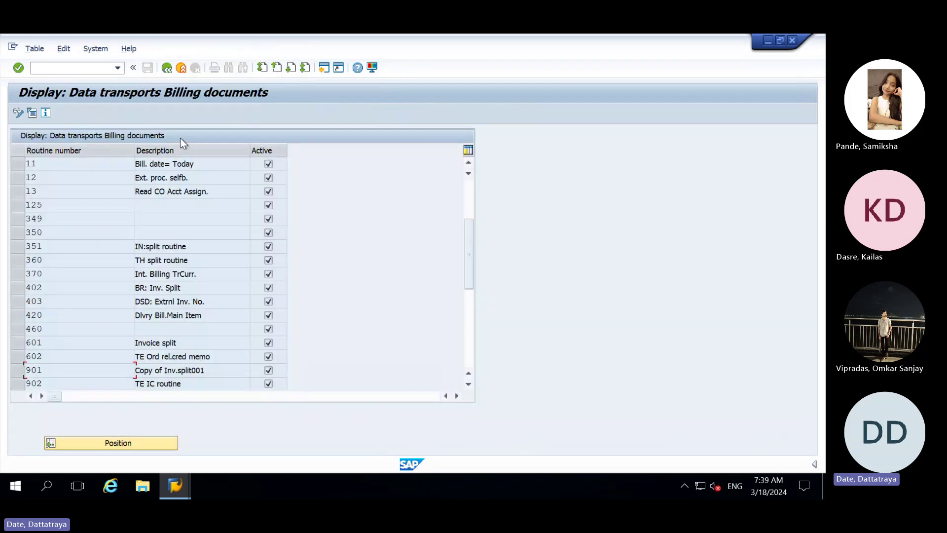
pyautogui.press('F3')
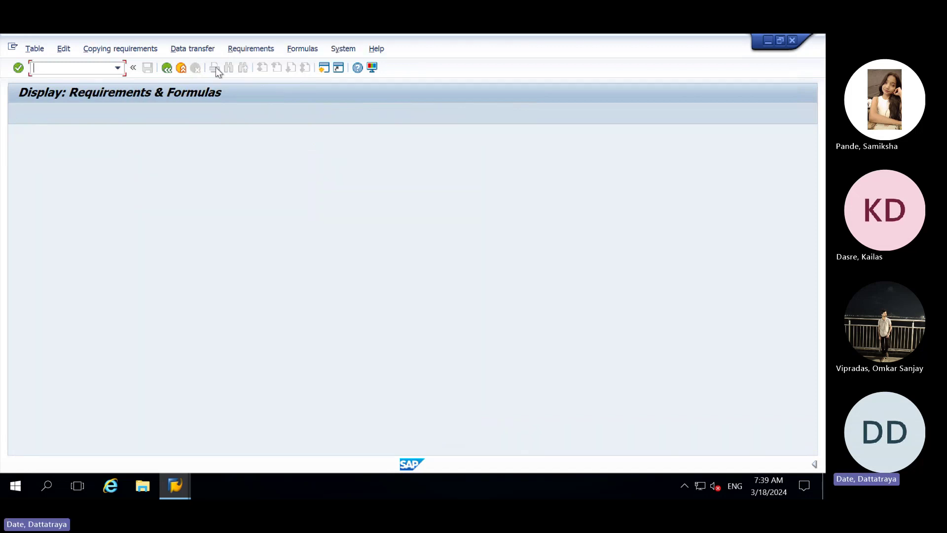
pyautogui.click(242, 50)
pyautogui.click(310, 48)
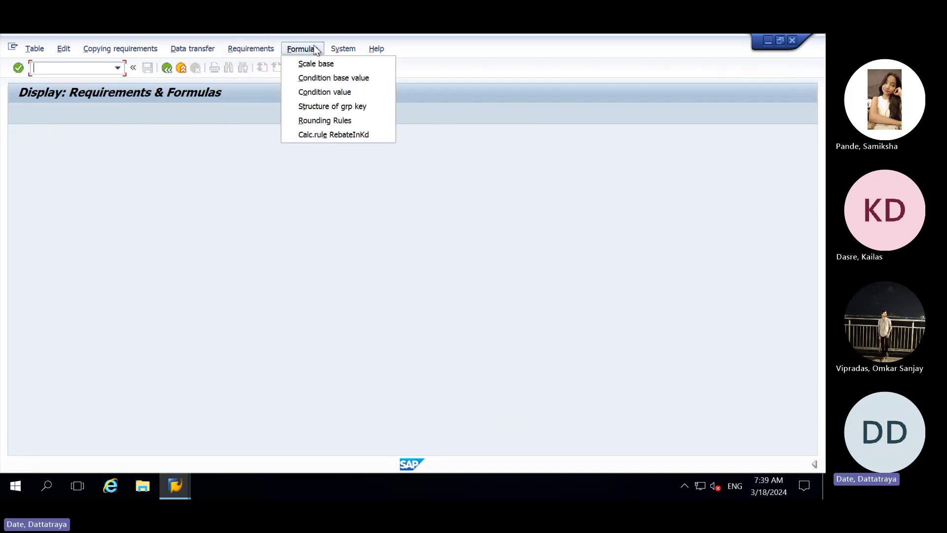
pyautogui.click(321, 75)
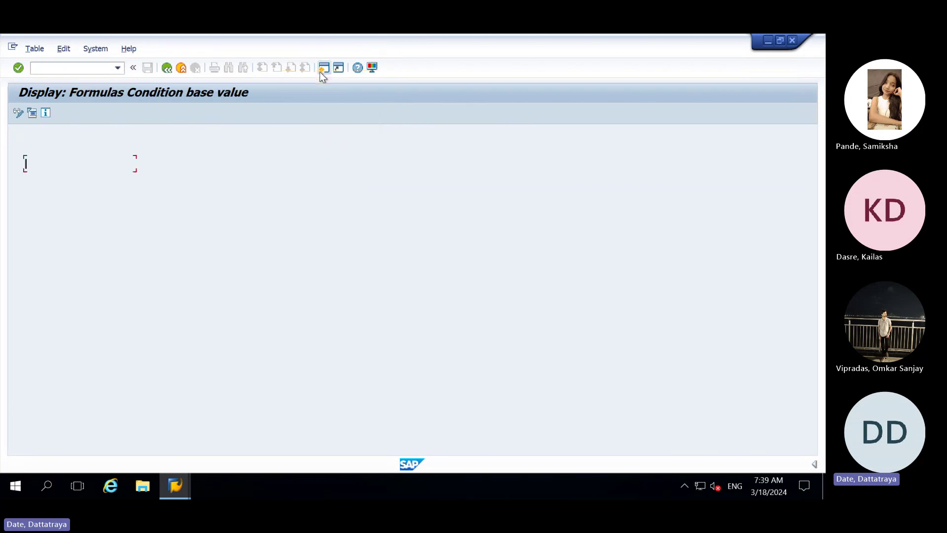
pyautogui.scroll(-1, 66, 296)
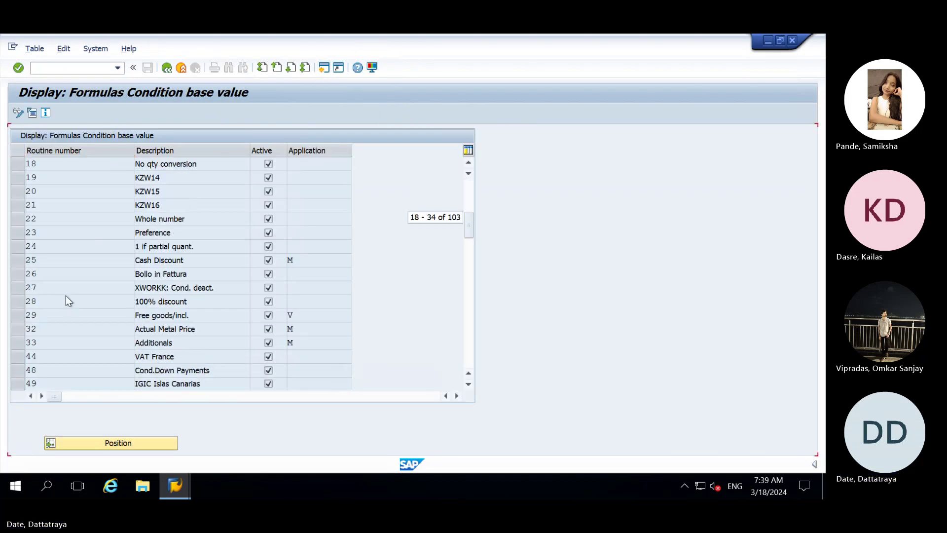
pyautogui.scroll(-3, 66, 296)
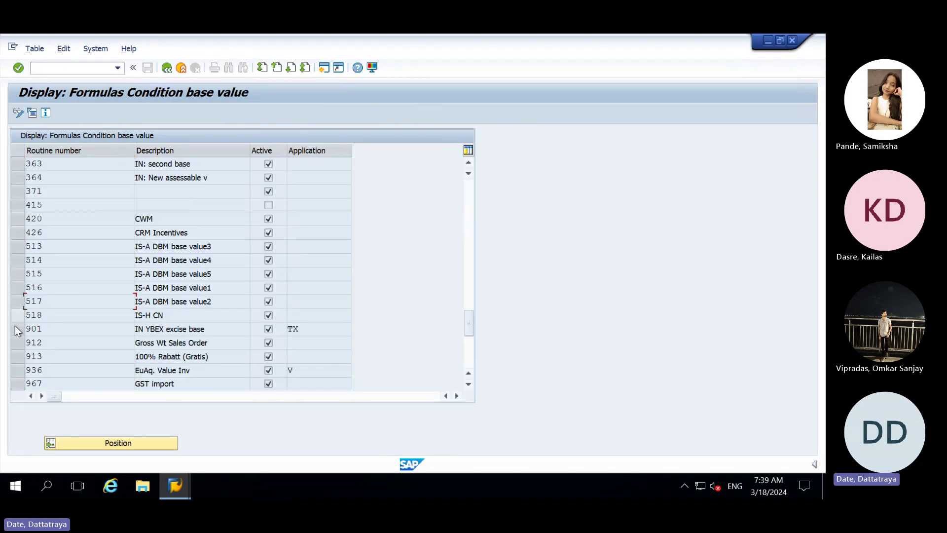
pyautogui.click(16, 329)
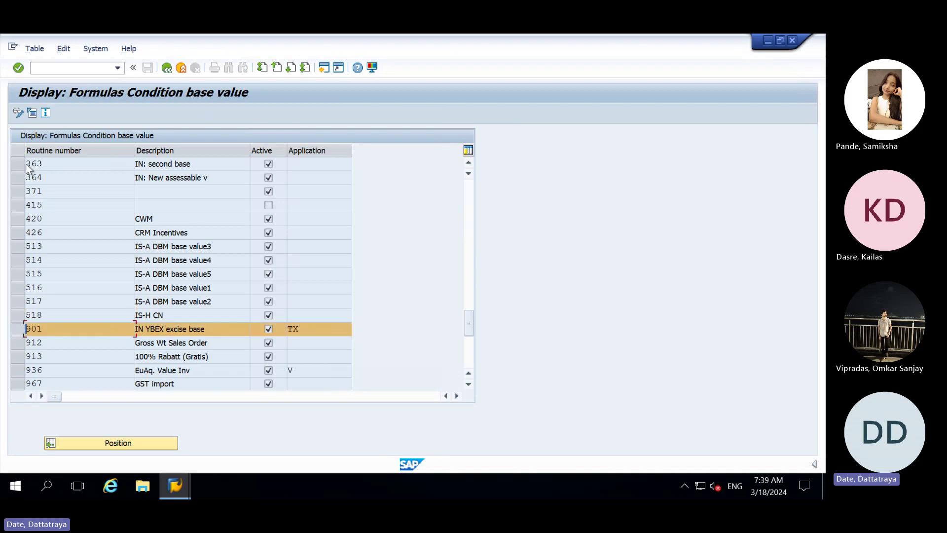
pyautogui.click(31, 113)
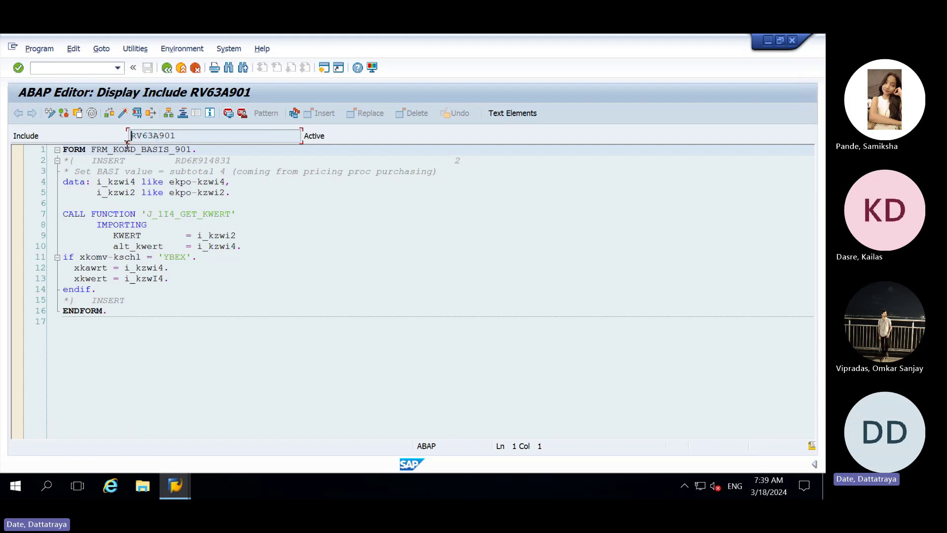
pyautogui.press('F3')
pyautogui.press('F3')
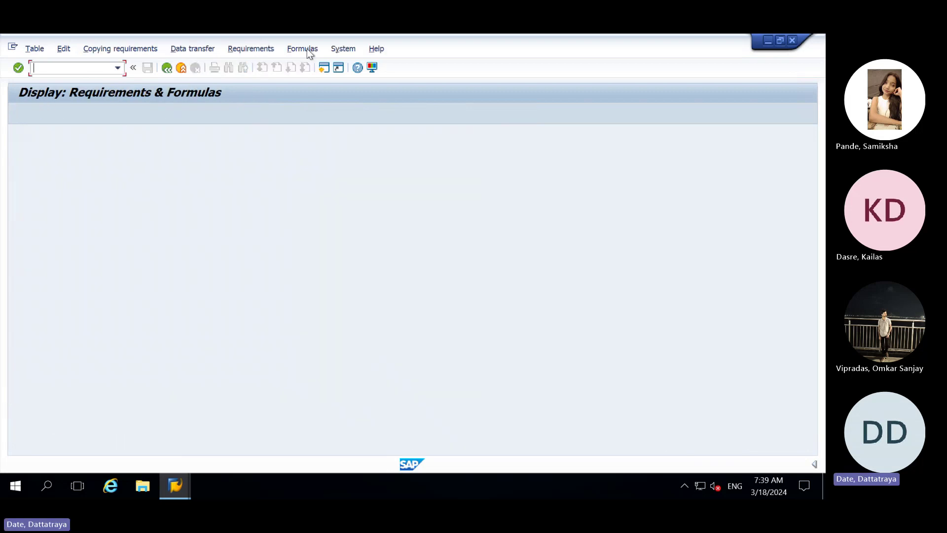
pyautogui.click(302, 48)
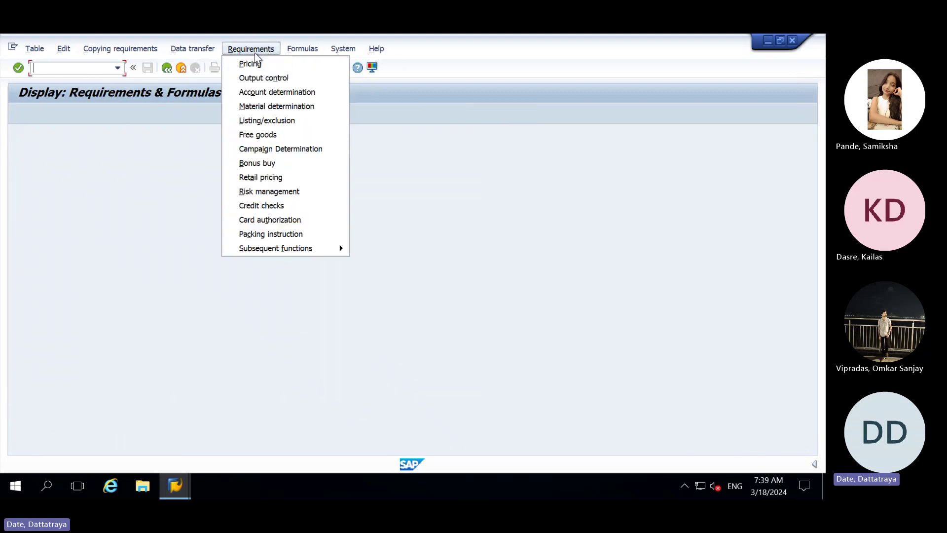
pyautogui.moveTo(149, 52)
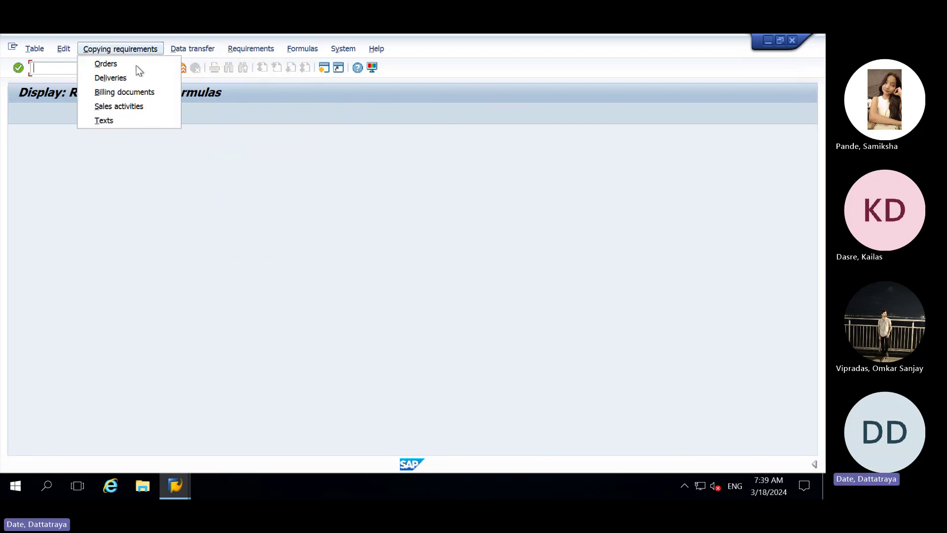
pyautogui.click(132, 91)
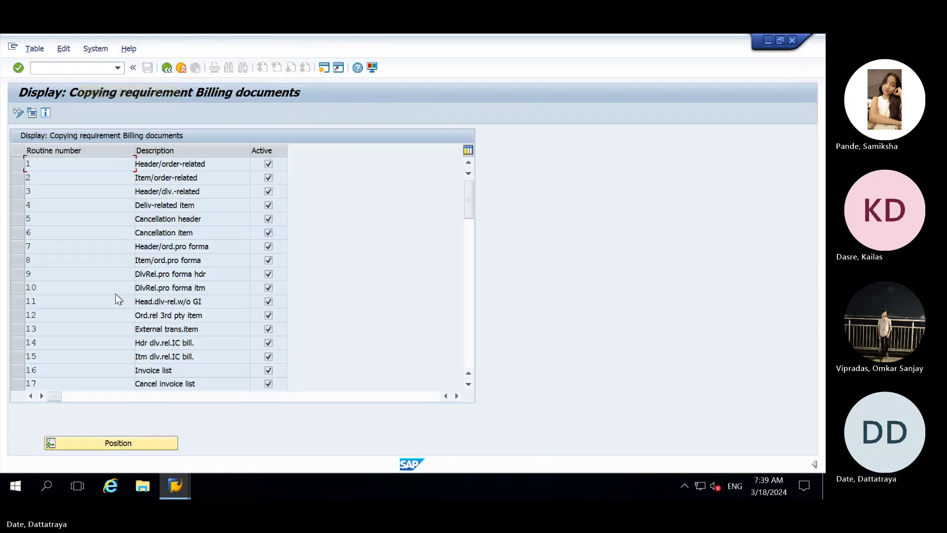
pyautogui.click(95, 292)
pyautogui.scroll(-13, 95, 292)
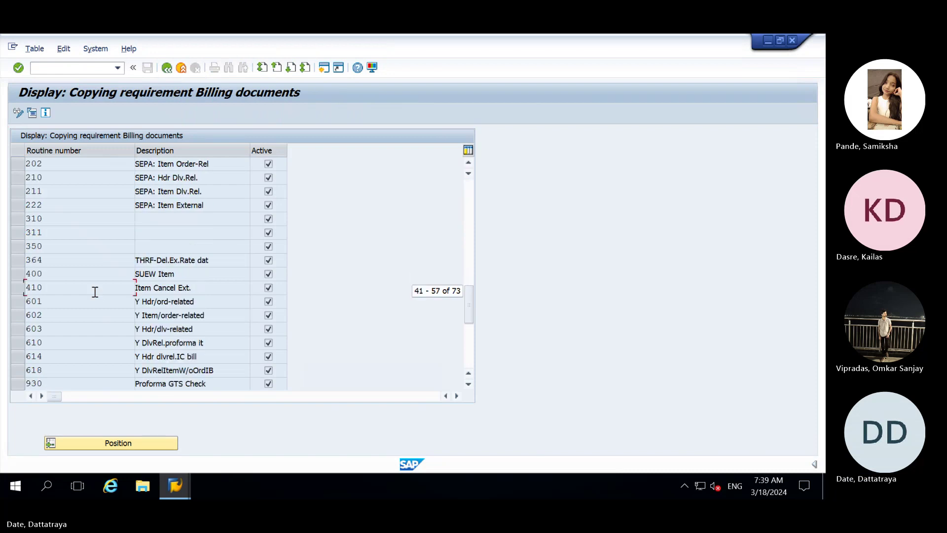
pyautogui.click(17, 384)
pyautogui.click(32, 113)
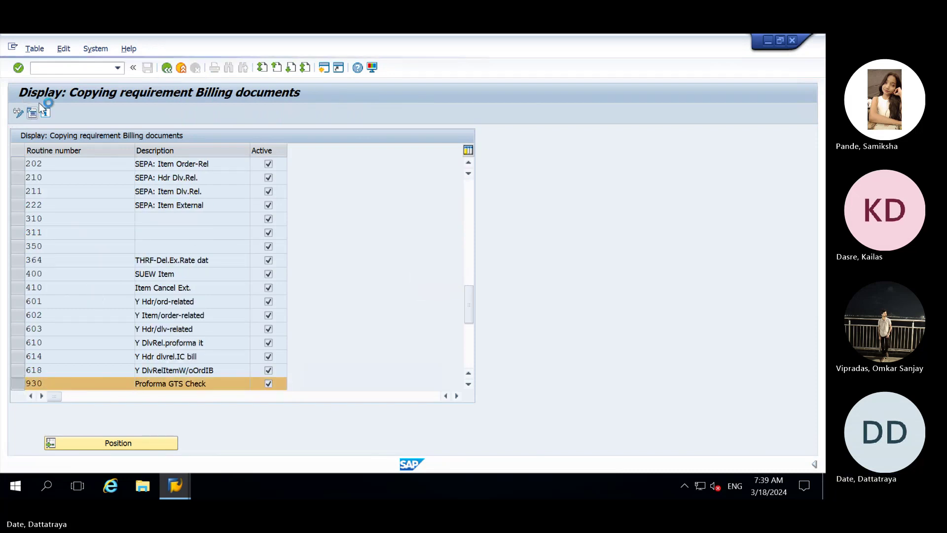
pyautogui.moveTo(159, 135); pyautogui.dragTo(115, 148)
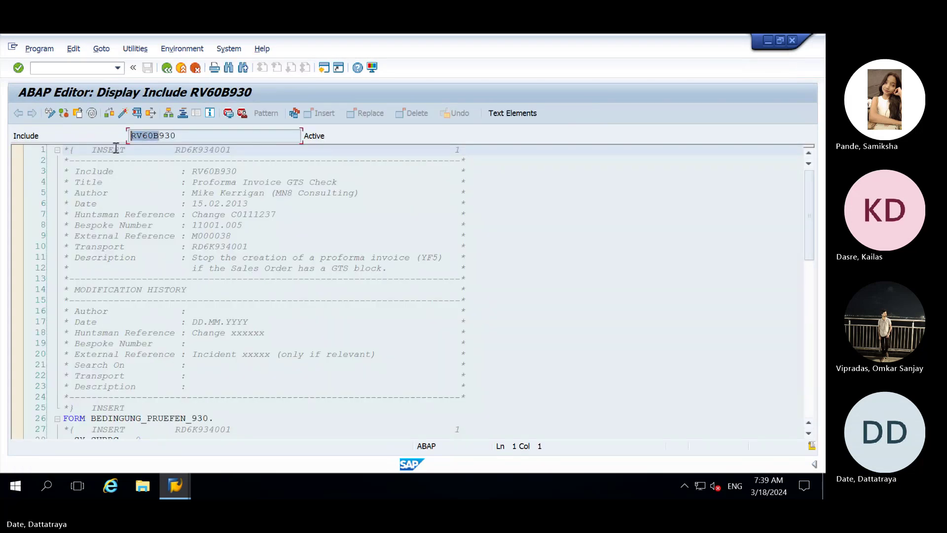
pyautogui.click(176, 493)
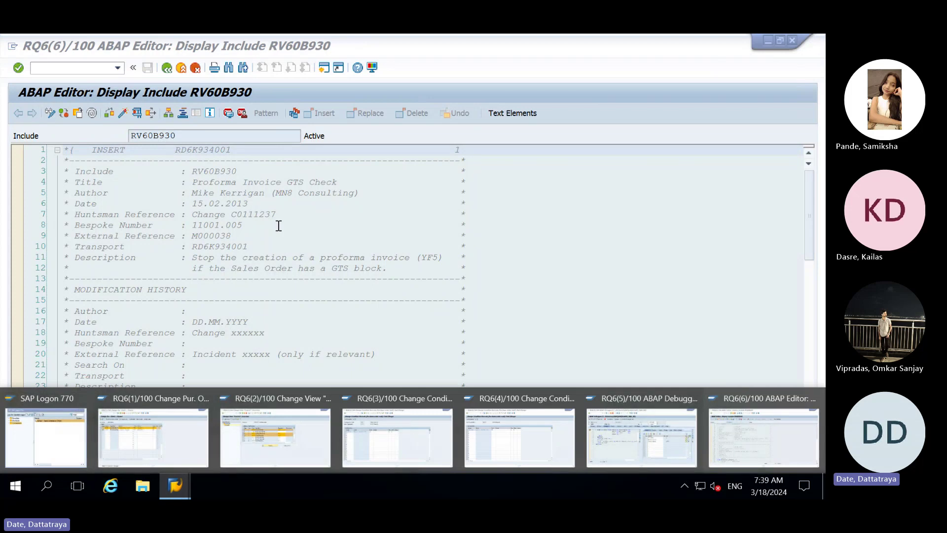
pyautogui.click(296, 434)
# - Display the list of output control requirements in Requirements & Formulas
pyautogui.press('F3')
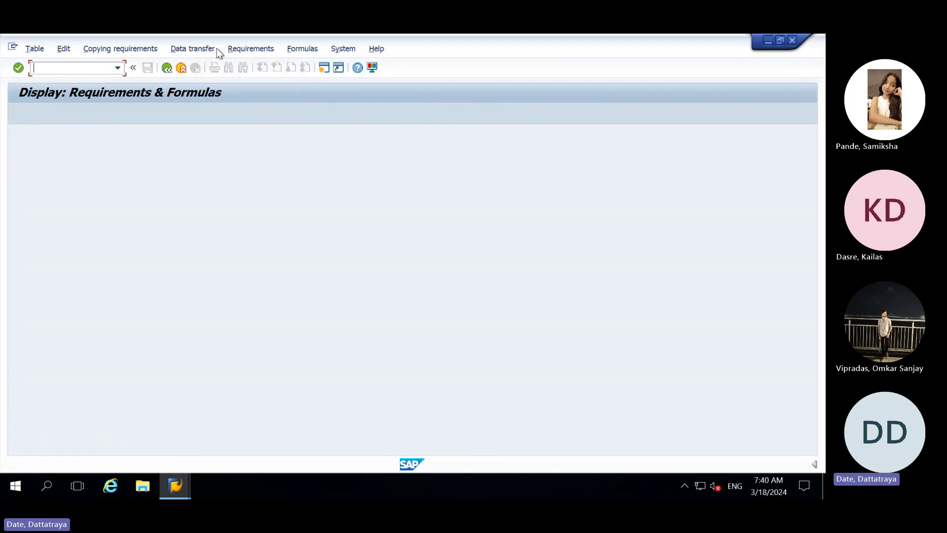
pyautogui.click(250, 49)
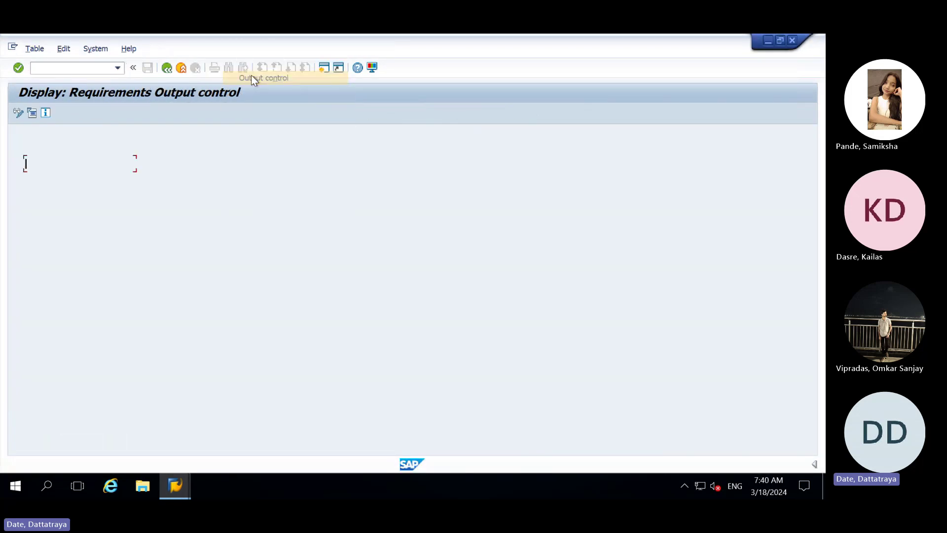
pyautogui.scroll(-2, 40, 316)
pyautogui.scroll(-4, 60, 291)
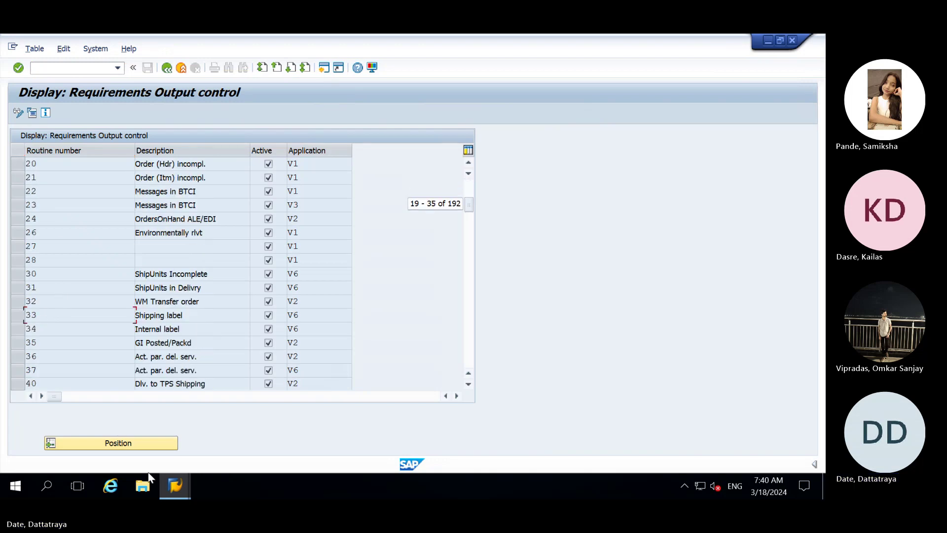
# - In the procedure control session, go back to the output procedures for application EF
pyautogui.click(176, 481)
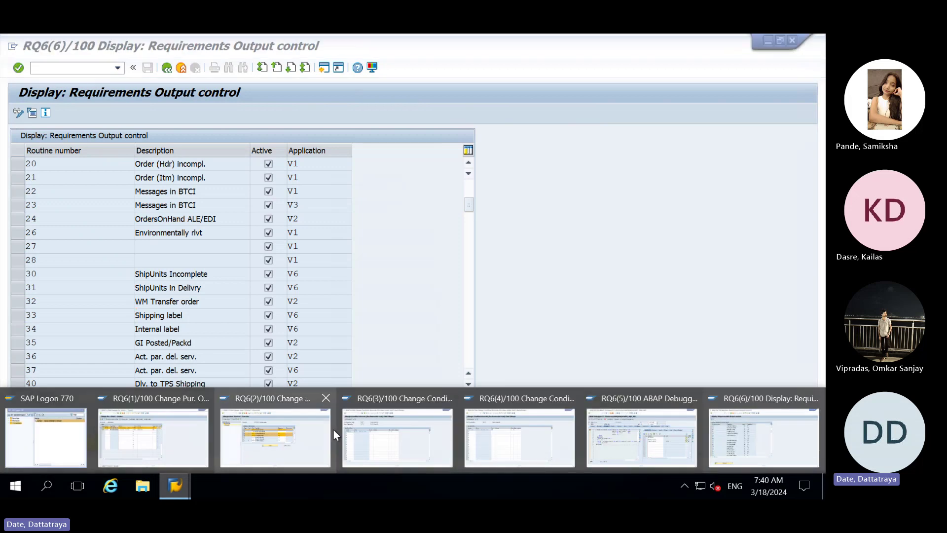
pyautogui.click(333, 428)
pyautogui.press('F3')
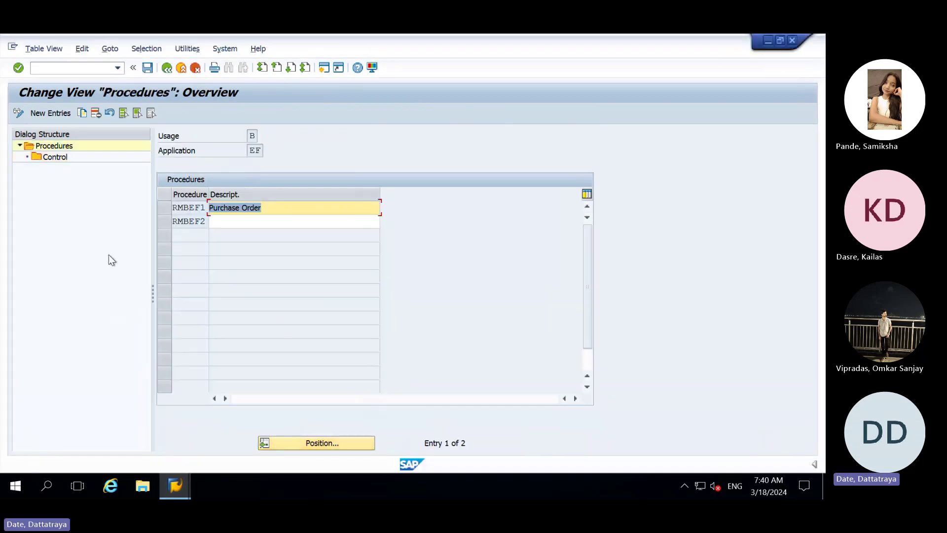
pyautogui.press('F3')
pyautogui.click(18, 203)
pyautogui.click(111, 113)
# - Open RMBEF1 Purchase Order's control steps and check step 11 NEUE's requirement 101
pyautogui.click(169, 208)
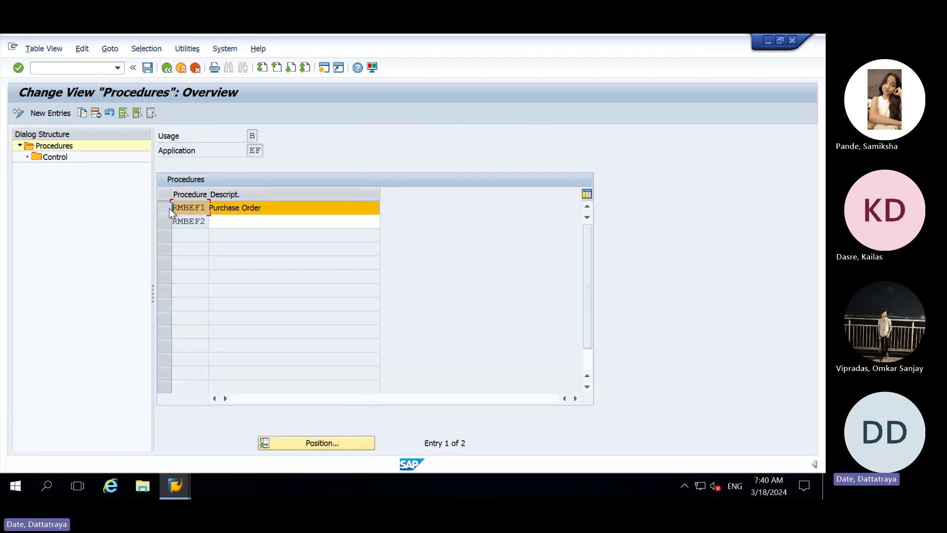
pyautogui.doubleClick(58, 158)
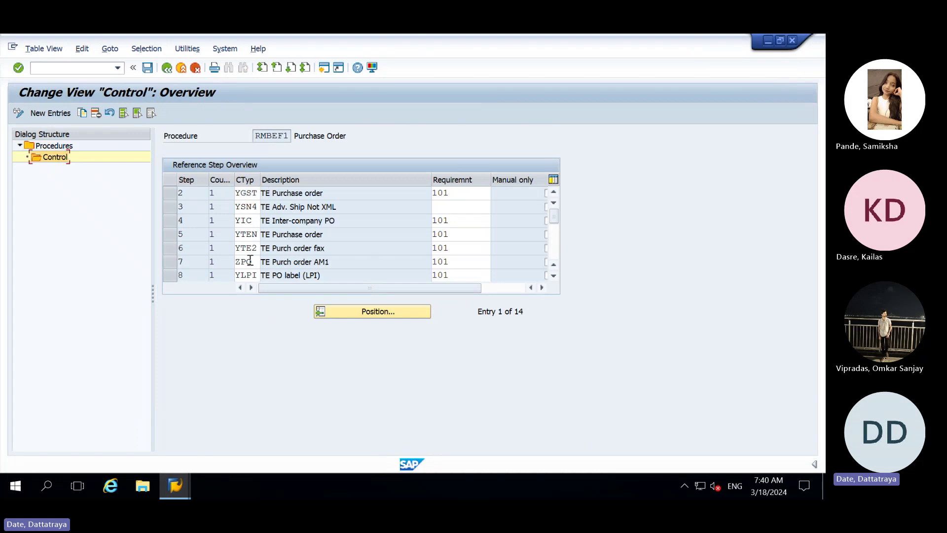
pyautogui.scroll(-2, 252, 249)
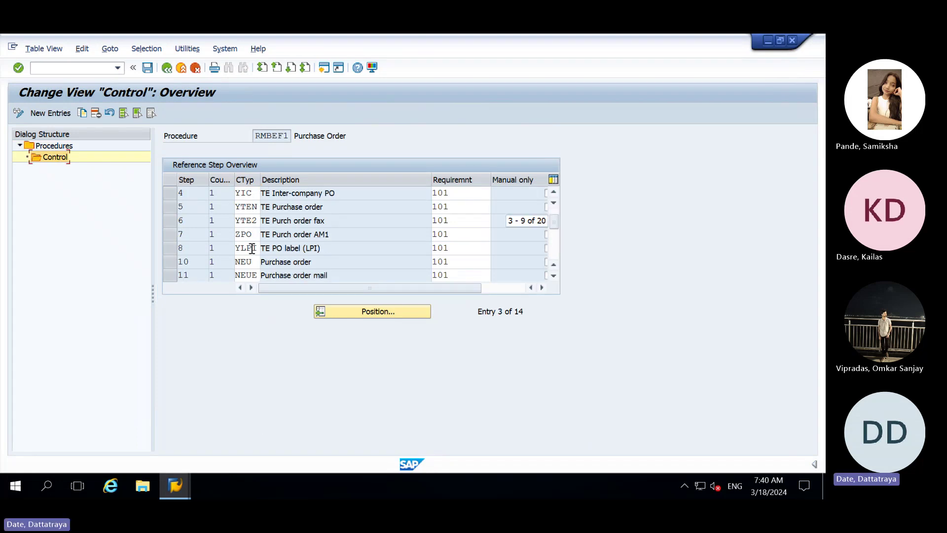
pyautogui.scroll(-3, 252, 248)
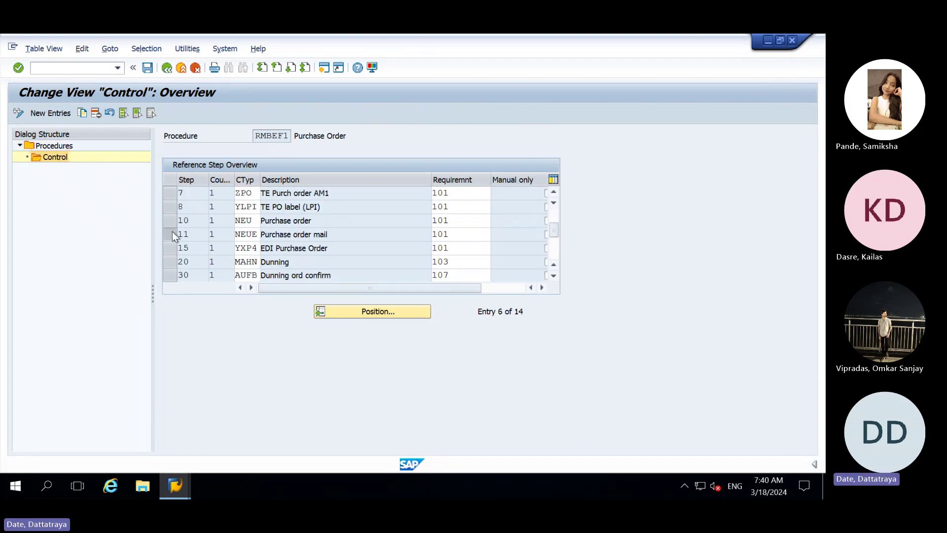
pyautogui.click(174, 236)
pyautogui.click(455, 235)
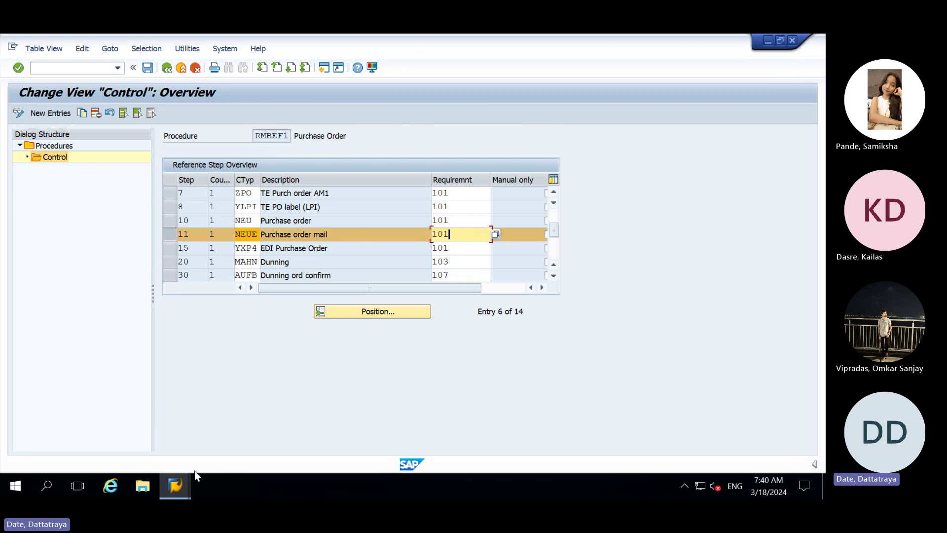
# - Cycle through both condition record sessions, then bring the RQ6(5) ABAP Debugger forward
pyautogui.moveTo(178, 482)
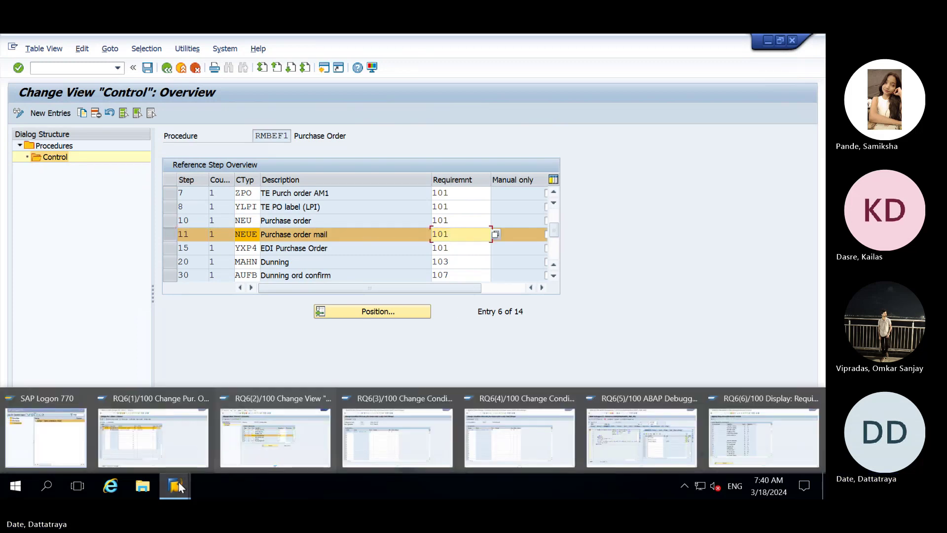
pyautogui.click(402, 455)
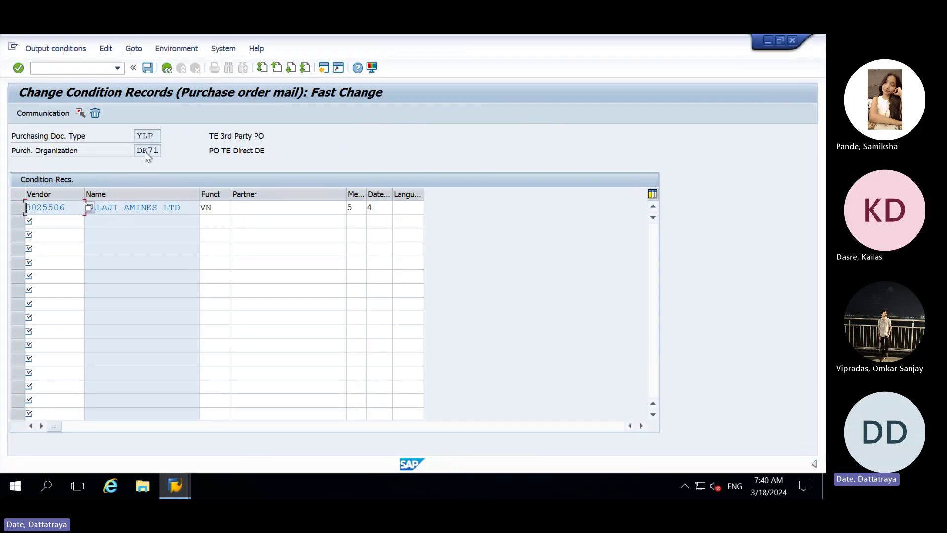
pyautogui.click(175, 486)
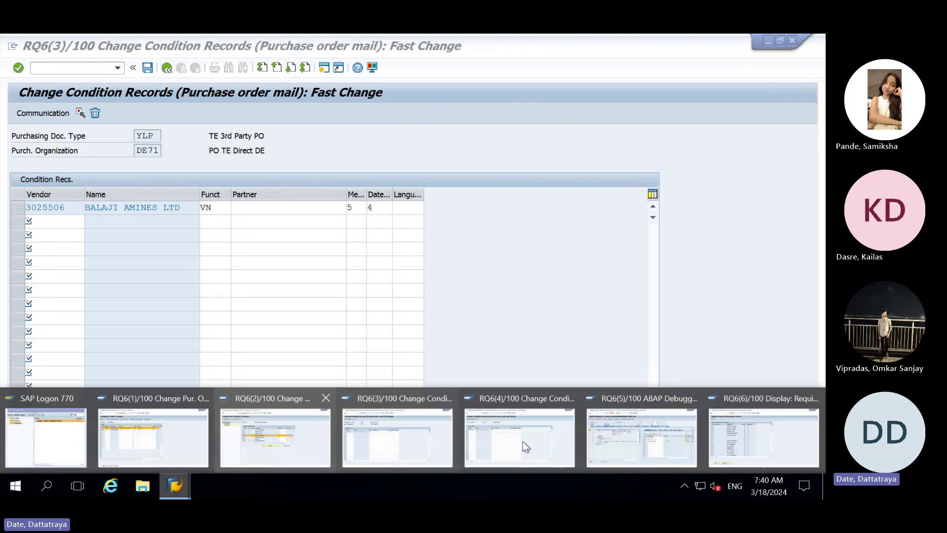
pyautogui.click(523, 442)
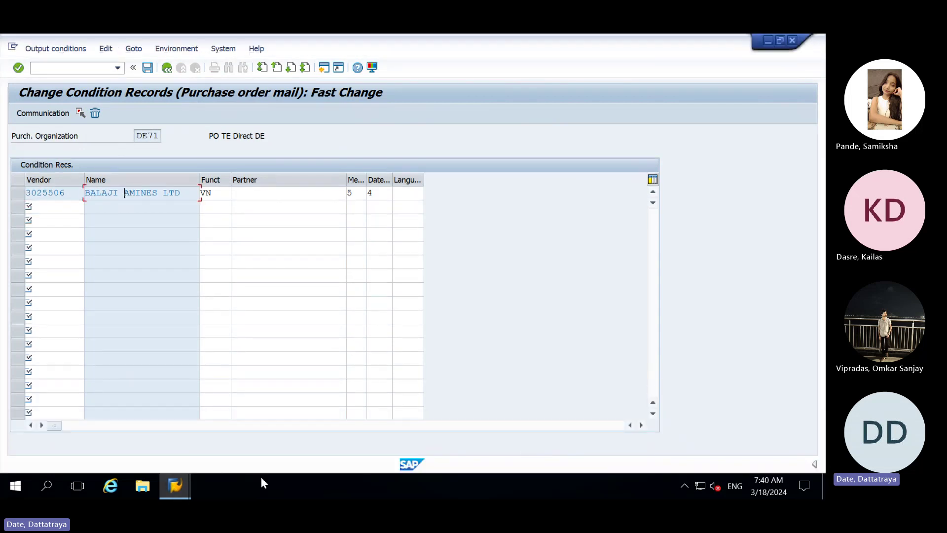
pyautogui.click(181, 483)
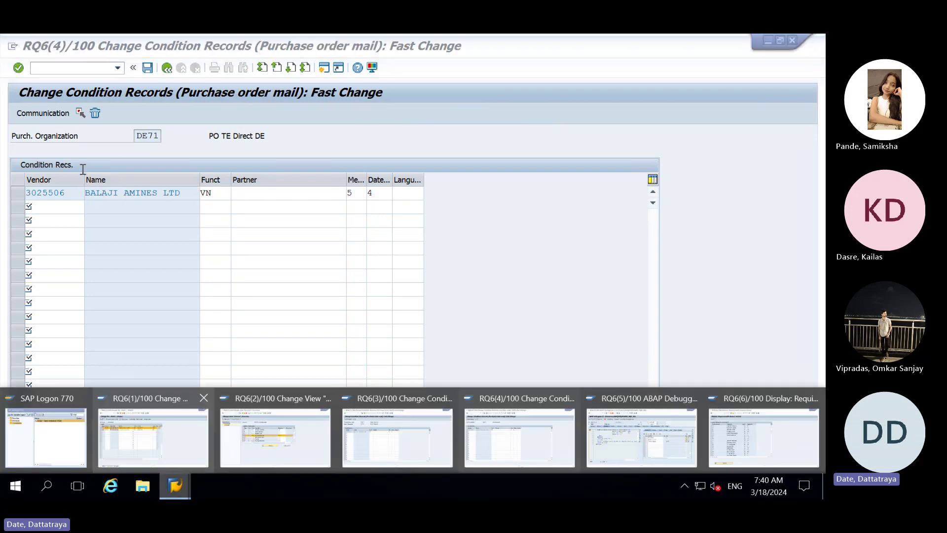
pyautogui.click(61, 192)
pyautogui.click(182, 496)
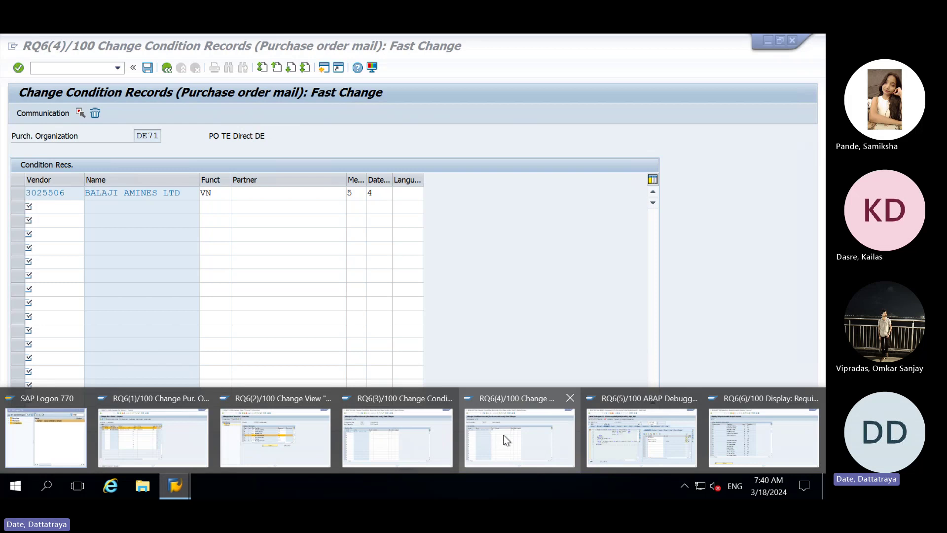
pyautogui.click(658, 442)
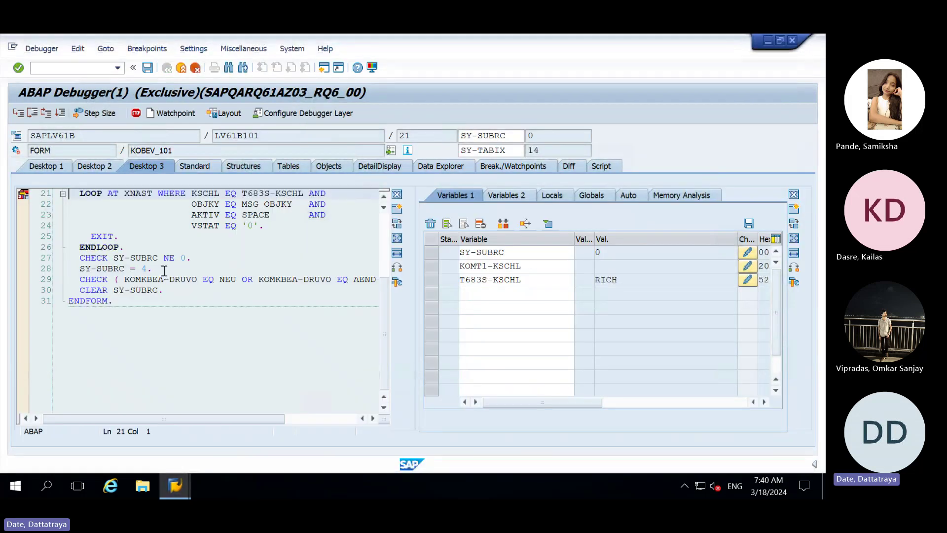
# - Resume past the debugger breakpoints, view the PO's messages, and leave to the main menu
pyautogui.press('F8')
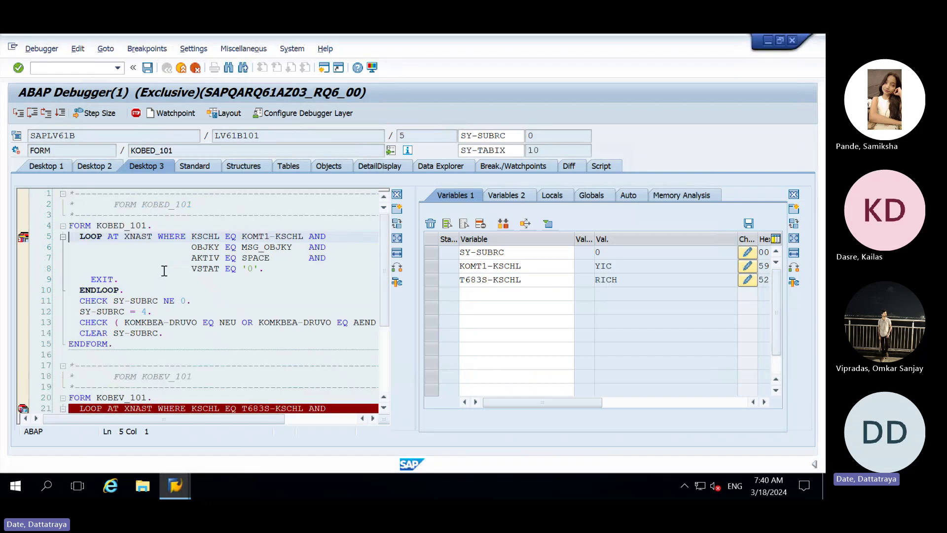
pyautogui.press('F8')
pyautogui.press('F8')
pyautogui.press('F8')
pyautogui.press('F8')
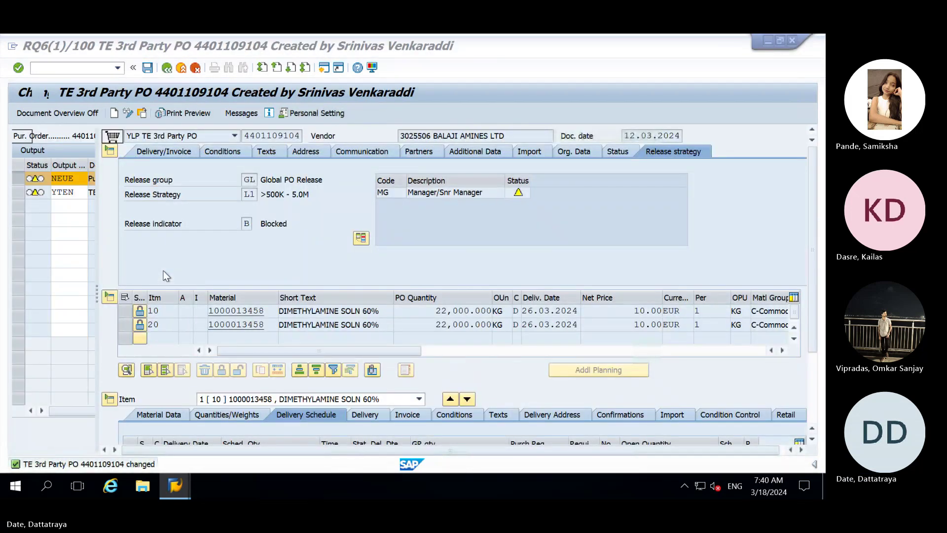
pyautogui.click(234, 114)
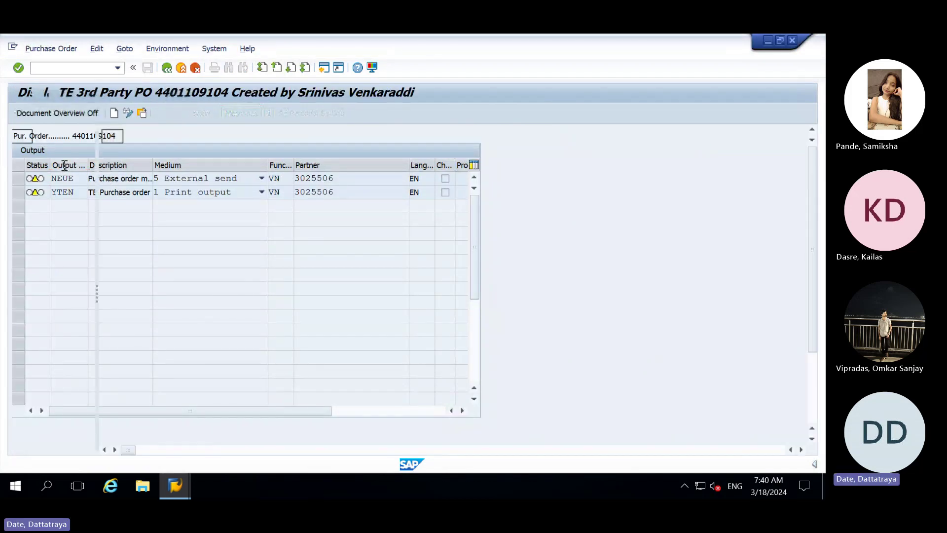
pyautogui.press('F3')
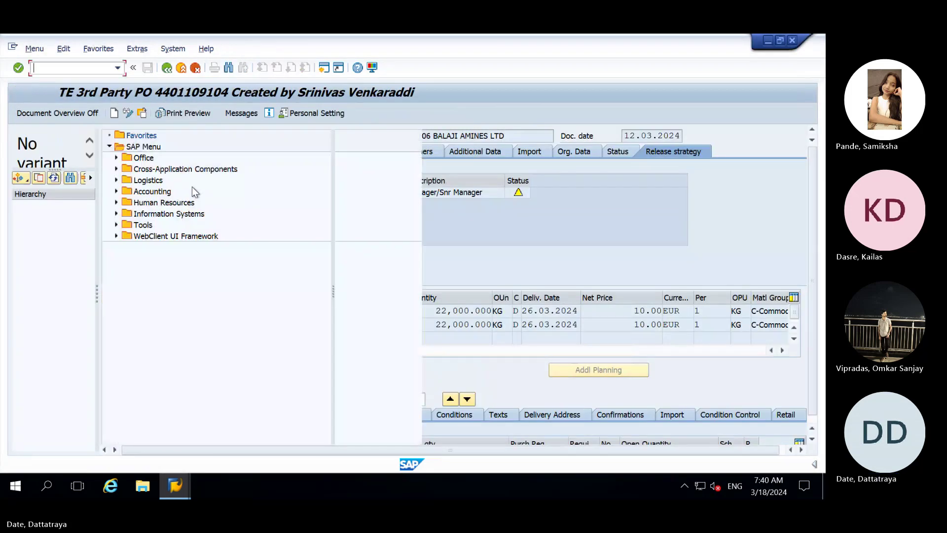
# - Rerun ME22N and show the PO's NEUE and YTEN messages, continuing through the breakpoints
pyautogui.write('me')
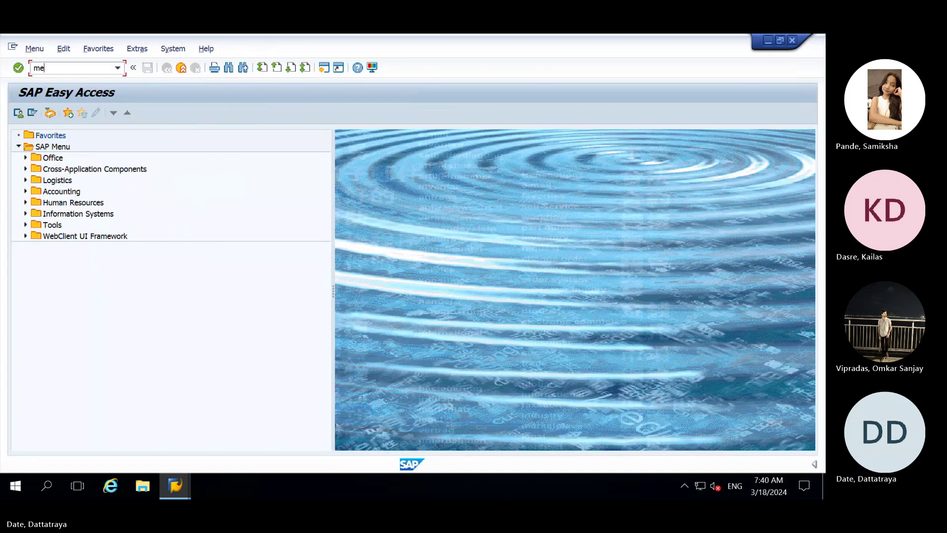
pyautogui.write('22n')
pyautogui.press('Return')
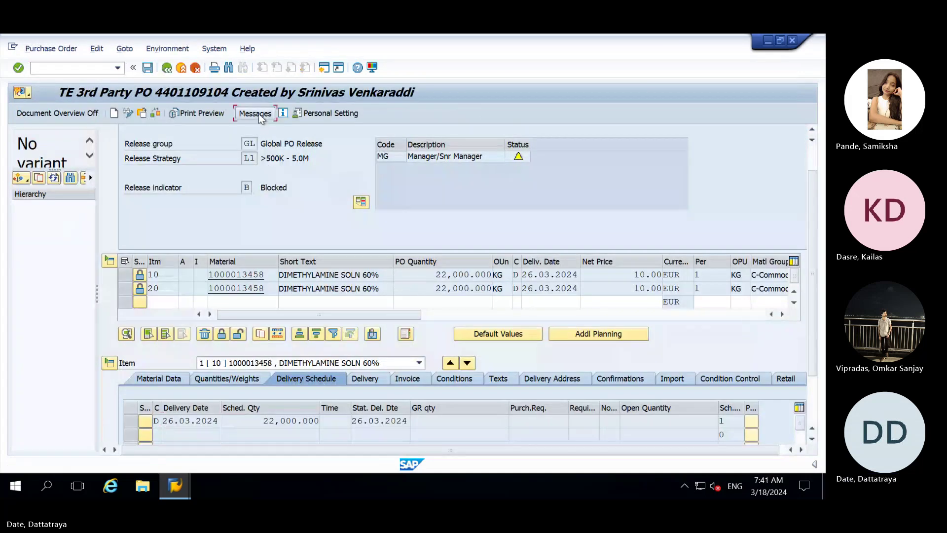
pyautogui.click(260, 114)
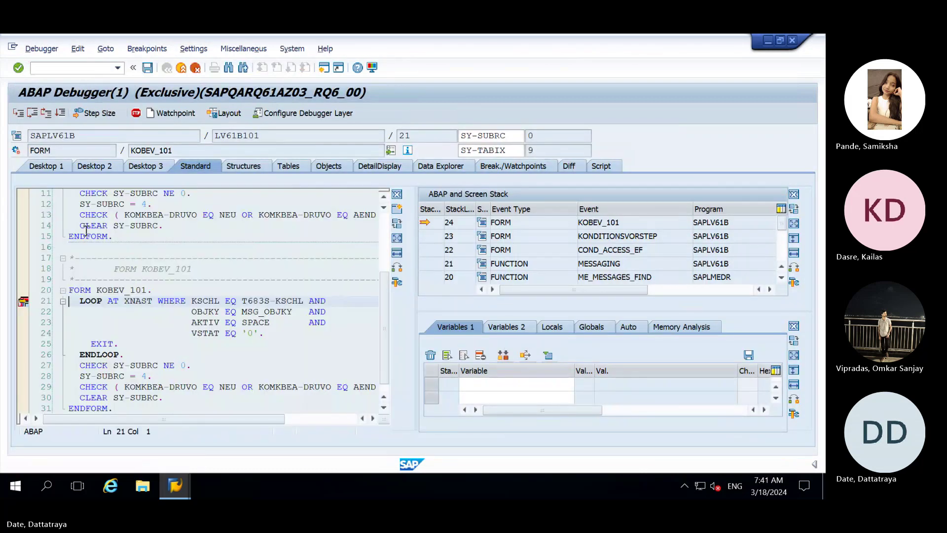
pyautogui.press('F8')
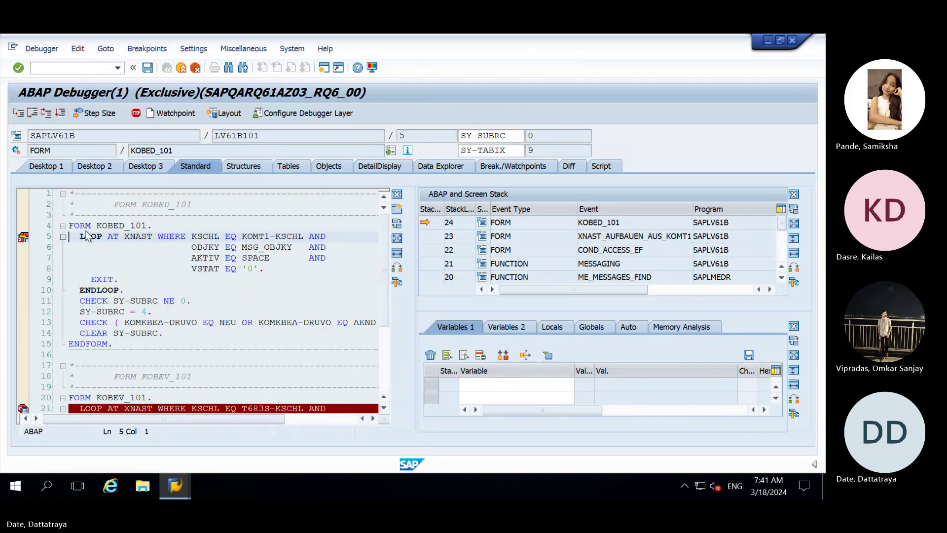
pyautogui.press('F8')
pyautogui.press('F8')
pyautogui.press('F8')
pyautogui.press('F8')
pyautogui.press('F8')
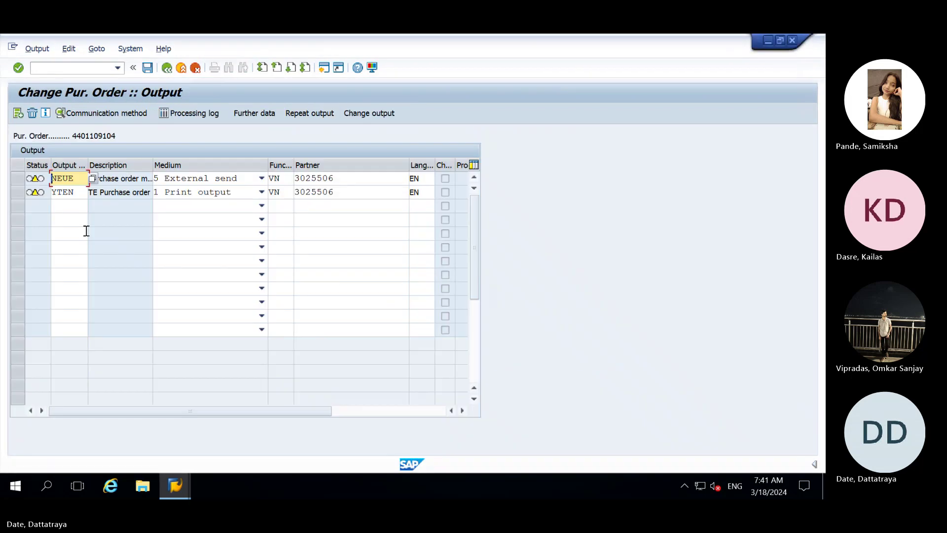
# - Run NEUE's determination analysis and inspect access 005's DE71 and vendor fields
pyautogui.click(17, 179)
pyautogui.click(96, 50)
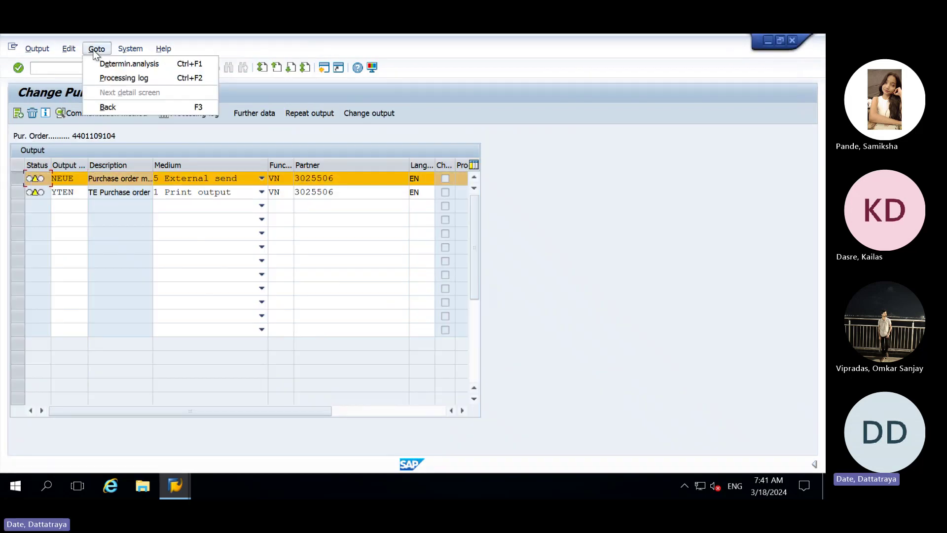
pyautogui.click(100, 64)
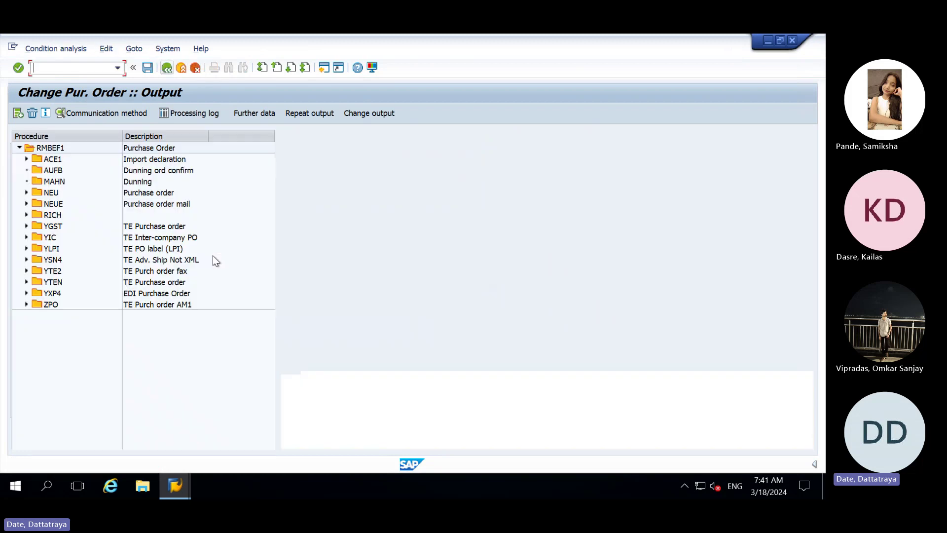
pyautogui.click(26, 203)
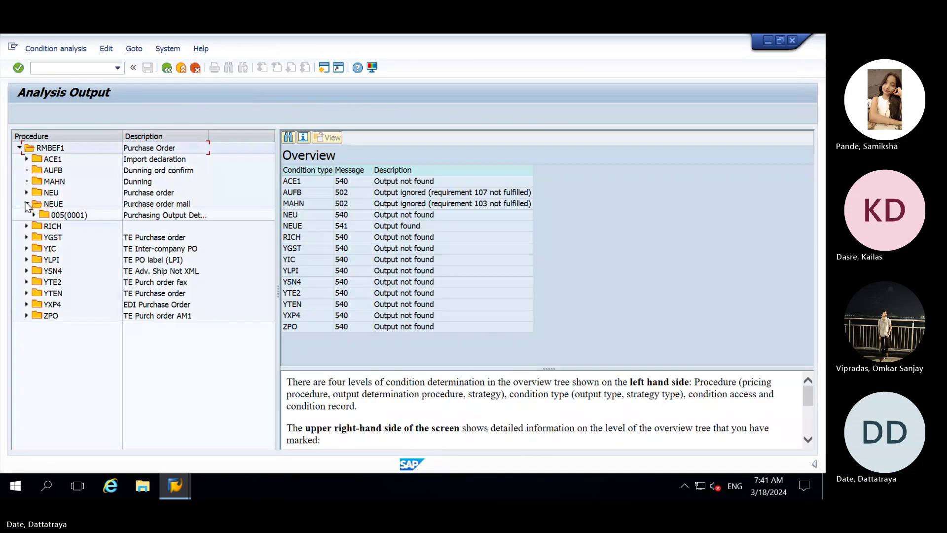
pyautogui.doubleClick(56, 219)
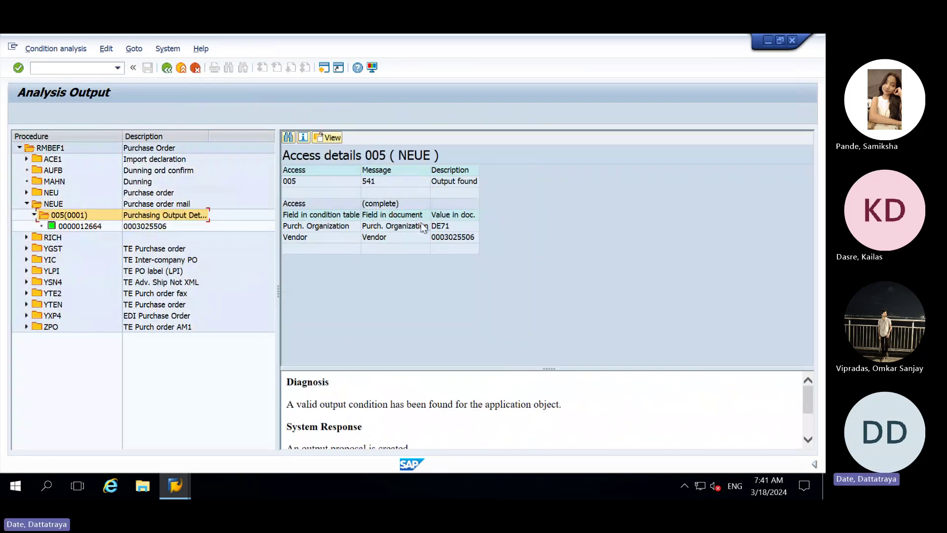
pyautogui.click(448, 241)
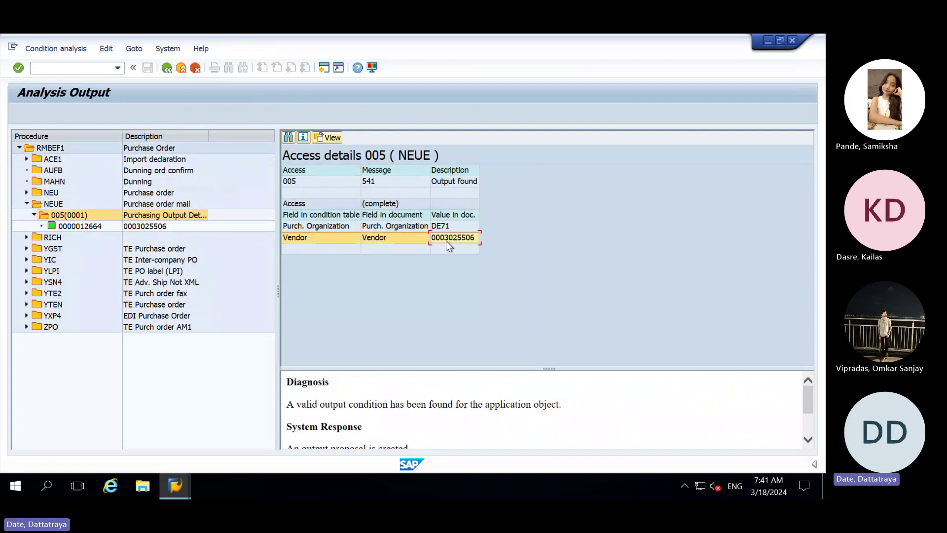
pyautogui.click(34, 215)
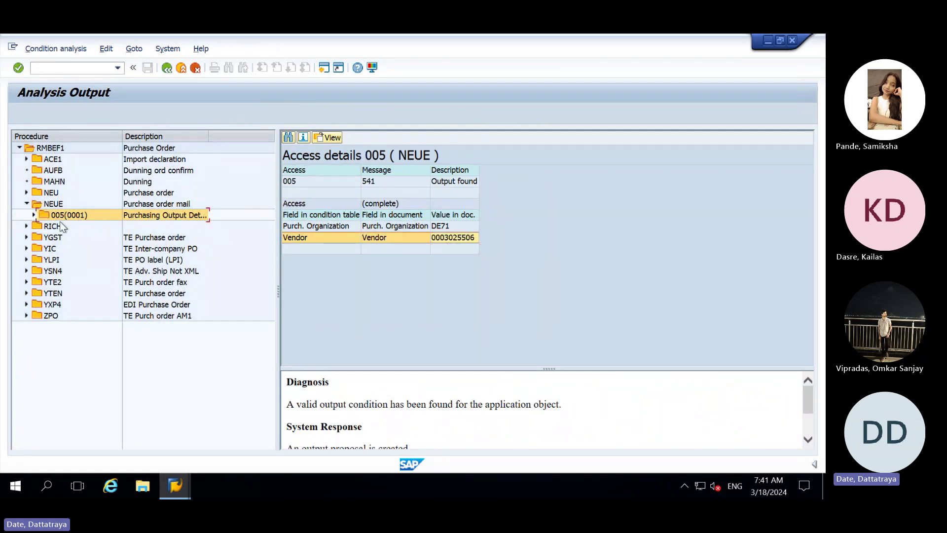
pyautogui.click(34, 216)
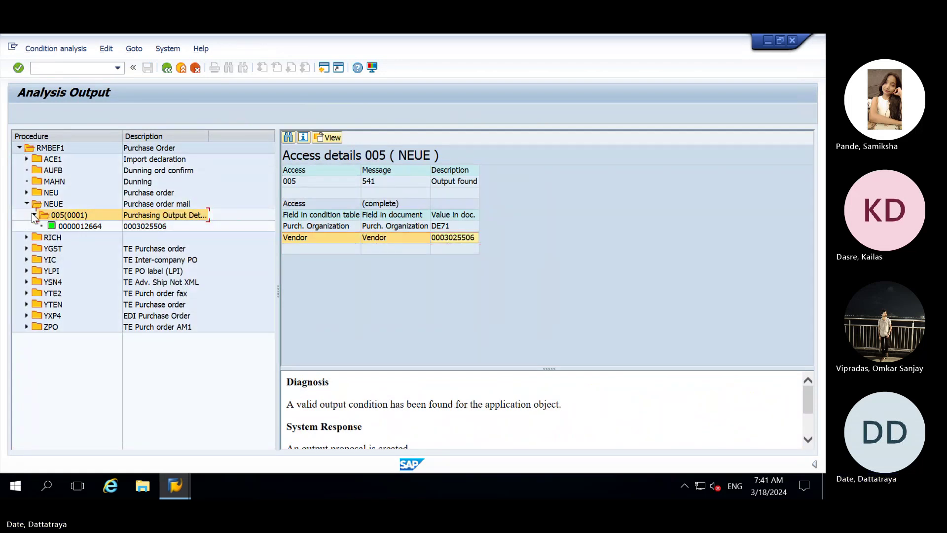
pyautogui.click(176, 484)
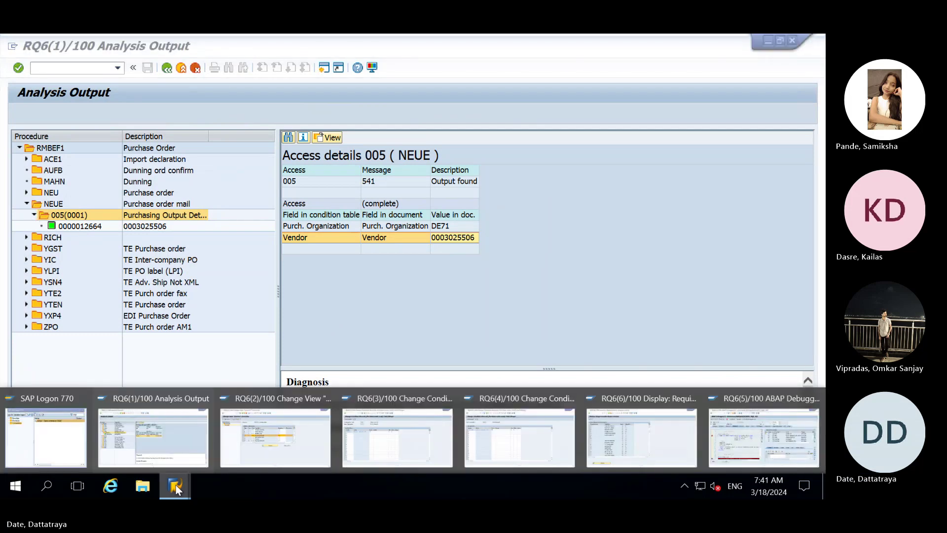
# - Switch to the RQ6(2) procedure control session and back out of it to the main menu
pyautogui.moveTo(296, 407)
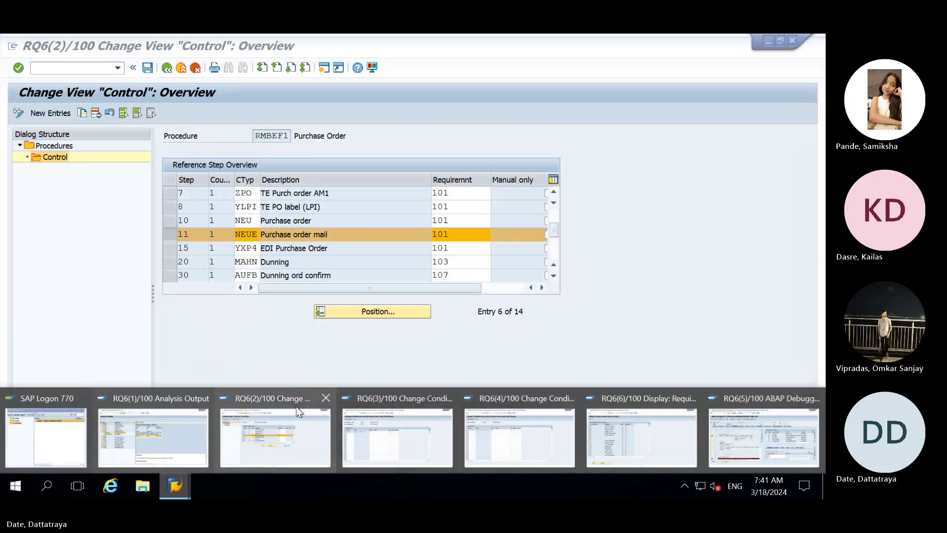
pyautogui.click(296, 443)
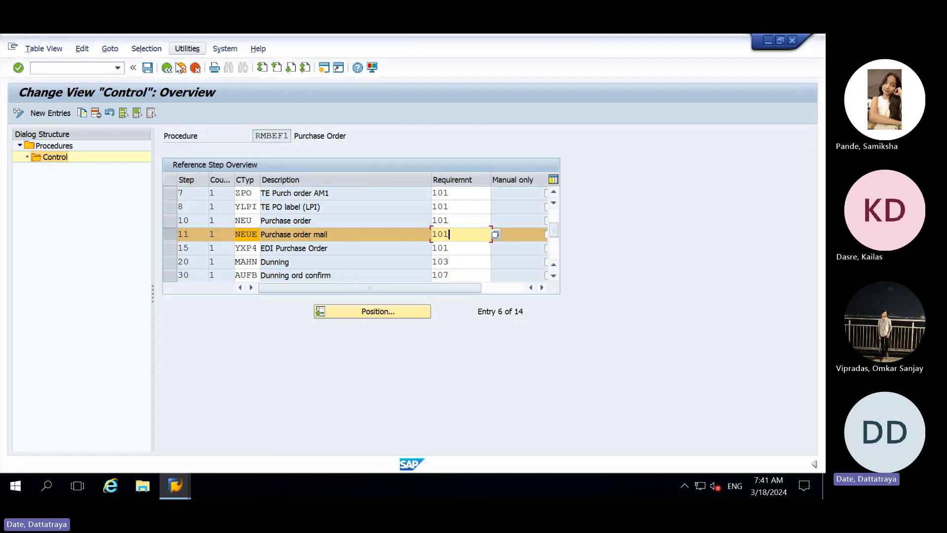
pyautogui.click(181, 68)
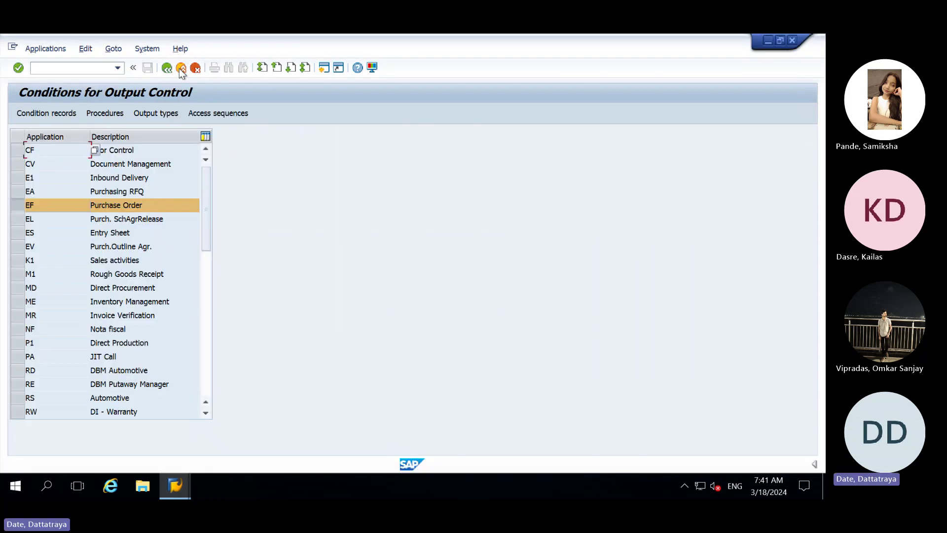
pyautogui.click(181, 69)
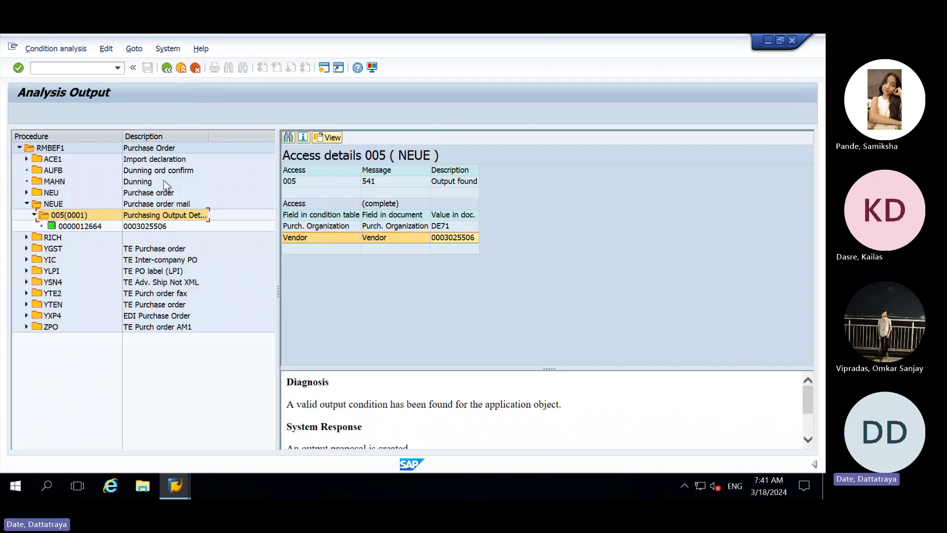
# - Note that AUFB was ignored by requirement 107, then return from the analysis to the PO output list
pyautogui.click(54, 148)
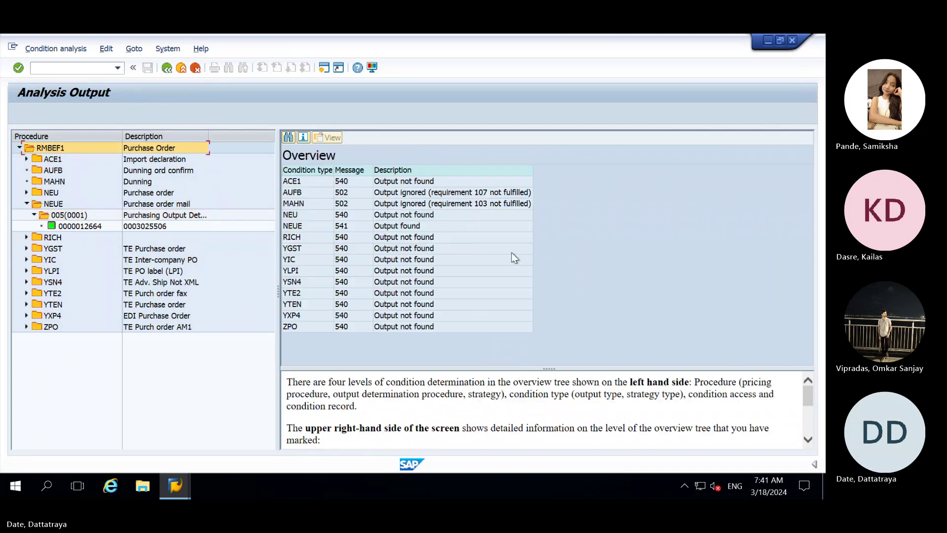
pyautogui.click(481, 193)
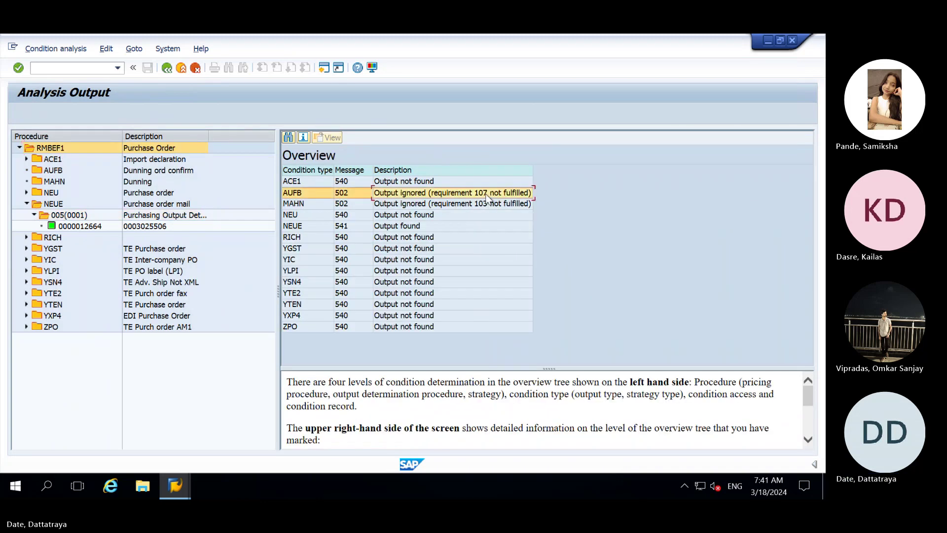
pyautogui.click(169, 486)
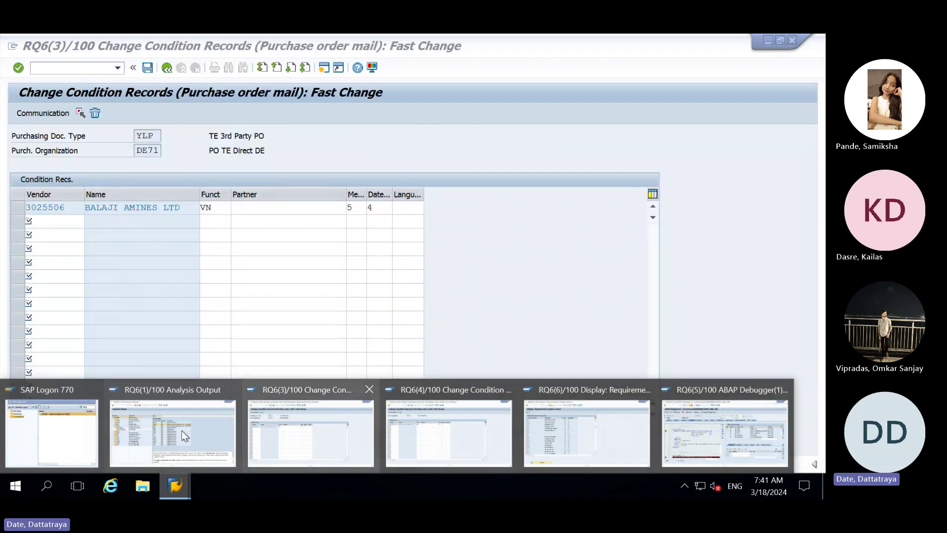
pyautogui.click(181, 430)
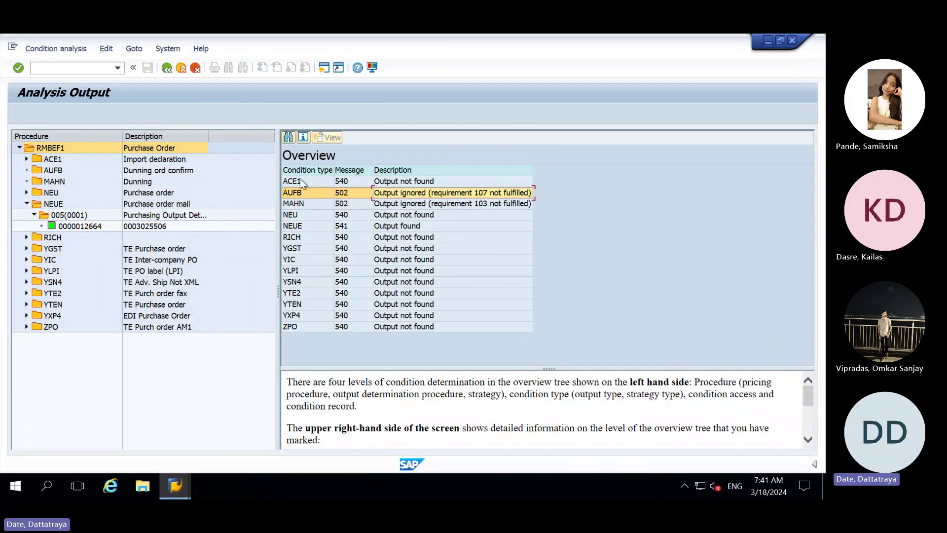
pyautogui.press('F3')
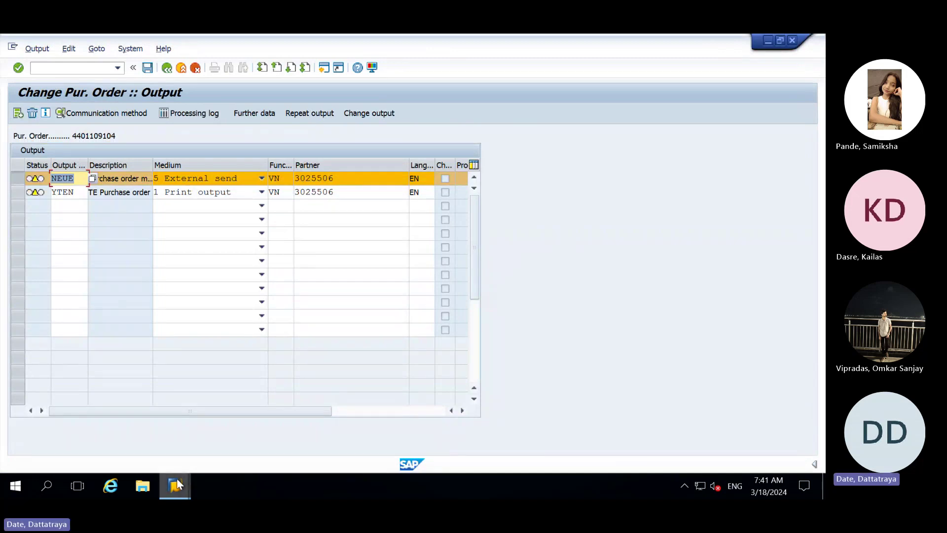
# - Set vendor 3025506's NEUE condition record to medium 6 EDI and save it
pyautogui.moveTo(448, 437)
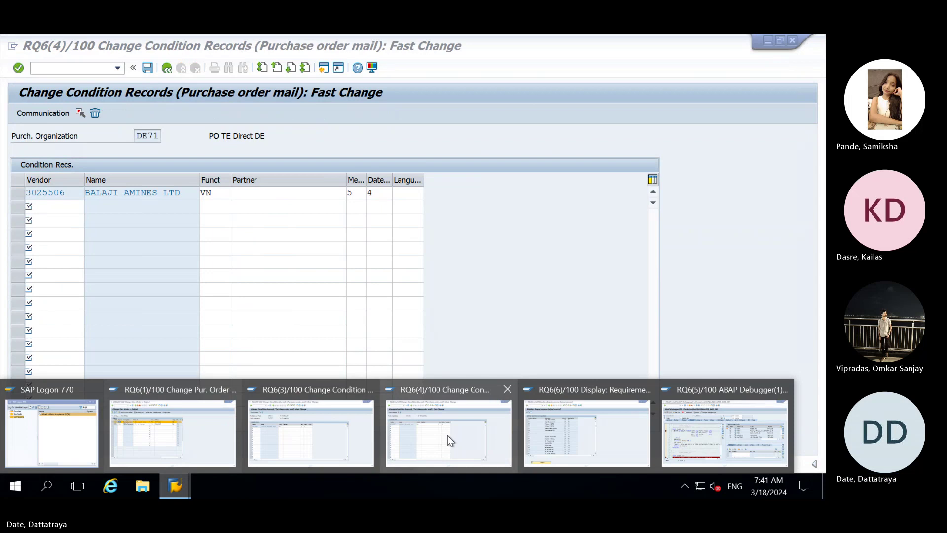
pyautogui.click(448, 437)
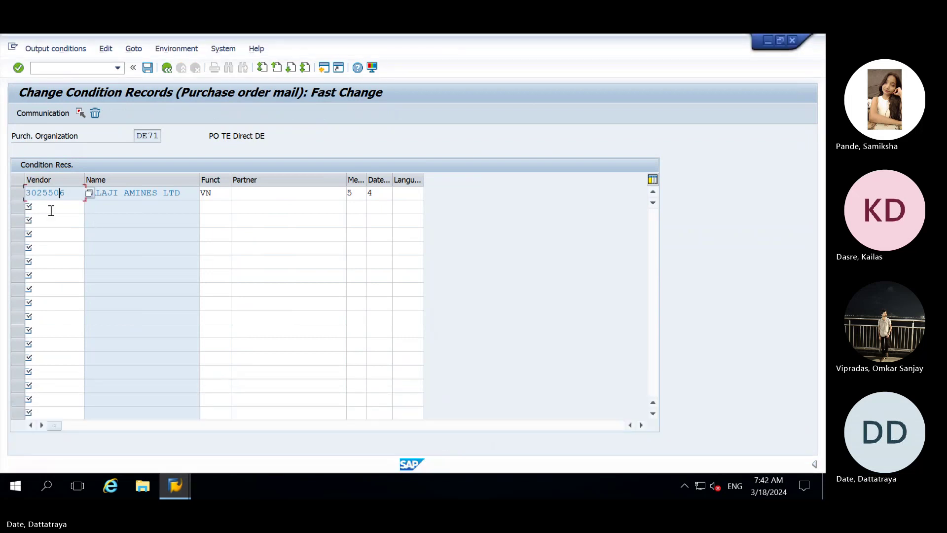
pyautogui.click(20, 193)
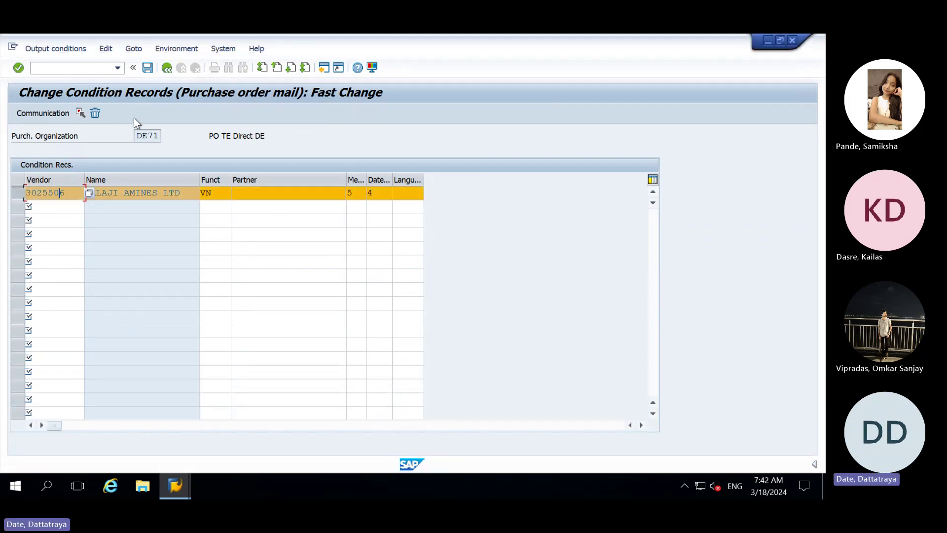
pyautogui.click(356, 192)
pyautogui.click(363, 193)
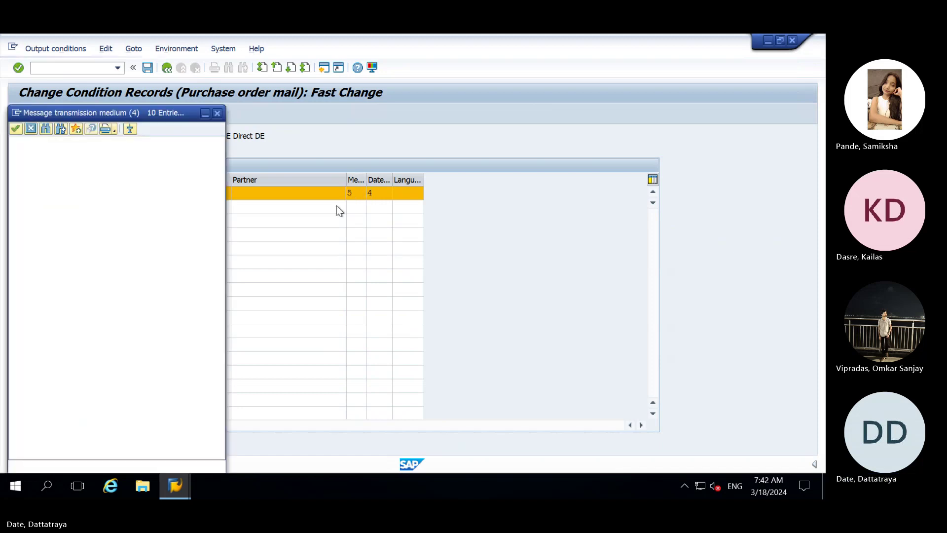
pyautogui.doubleClick(100, 199)
pyautogui.press('Return')
pyautogui.press('Return')
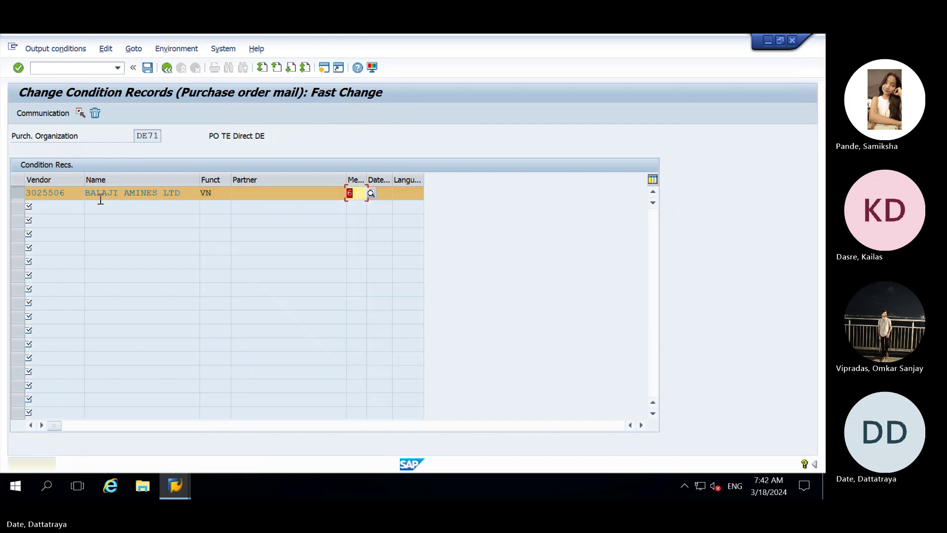
pyautogui.hotkey('ctrl', 's')
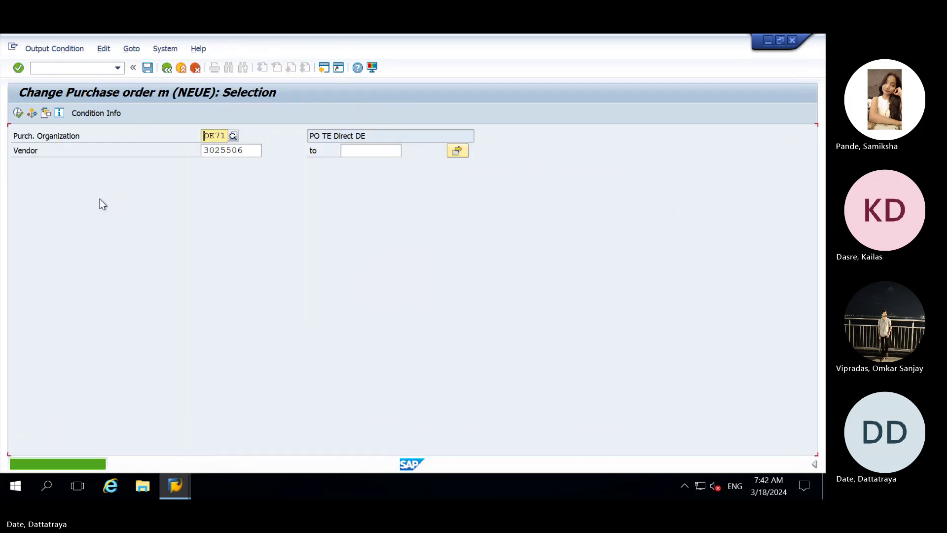
pyautogui.moveTo(173, 484)
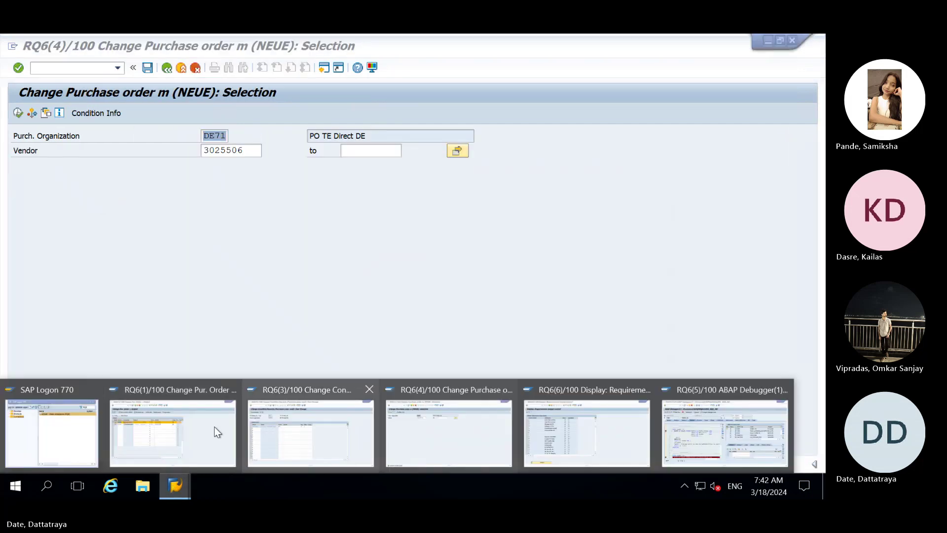
pyautogui.click(182, 429)
pyautogui.press('F3')
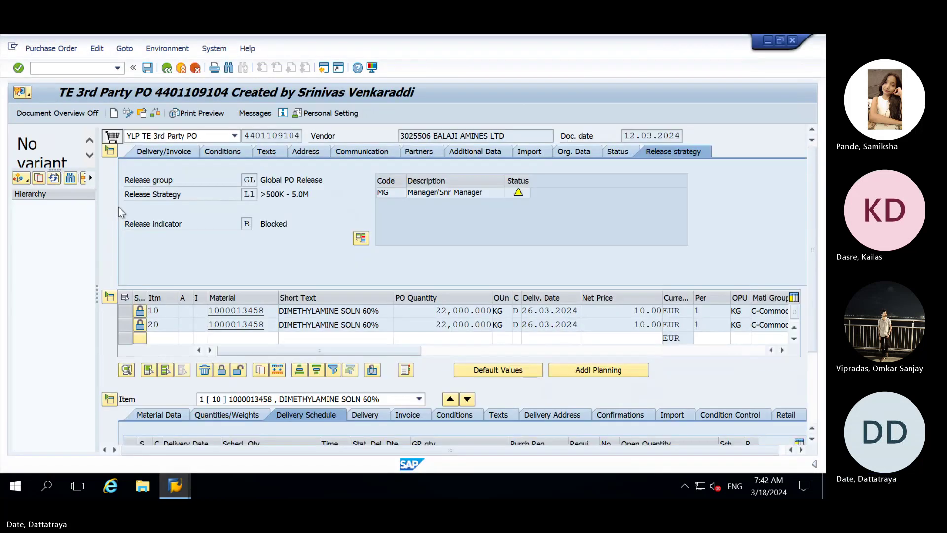
pyautogui.click(246, 136)
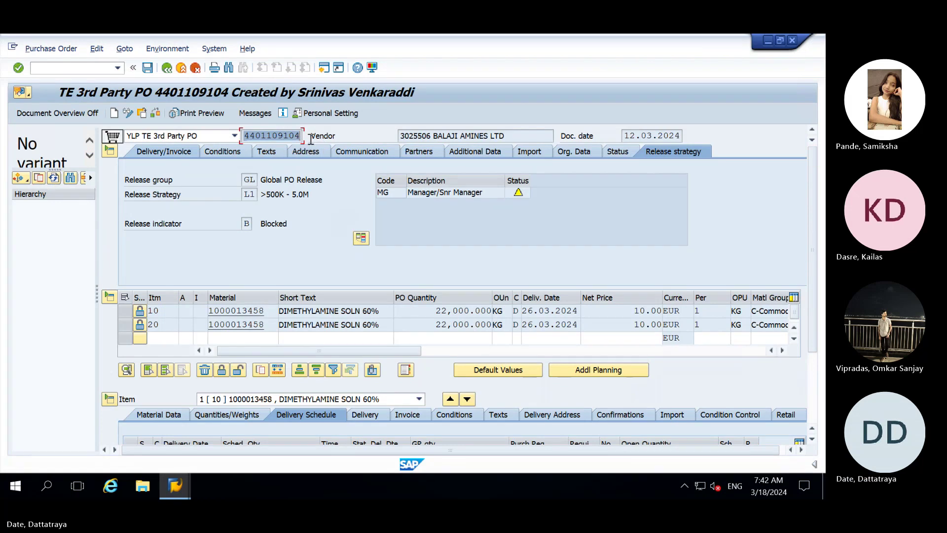
pyautogui.click(24, 181)
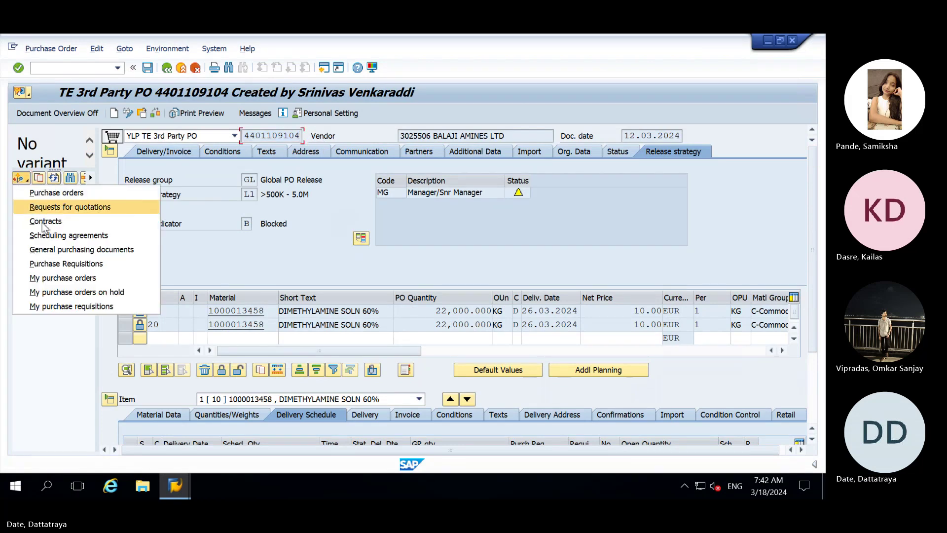
pyautogui.click(72, 194)
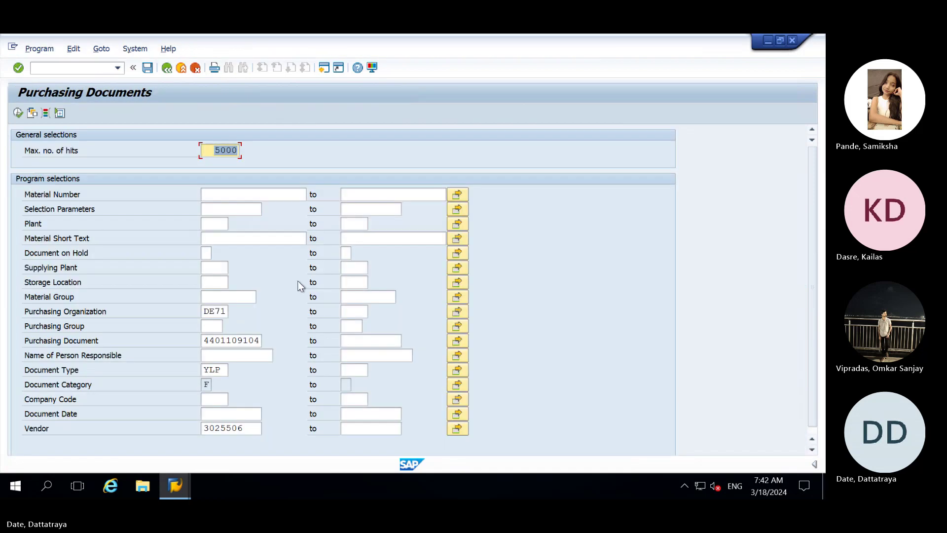
pyautogui.click(243, 340)
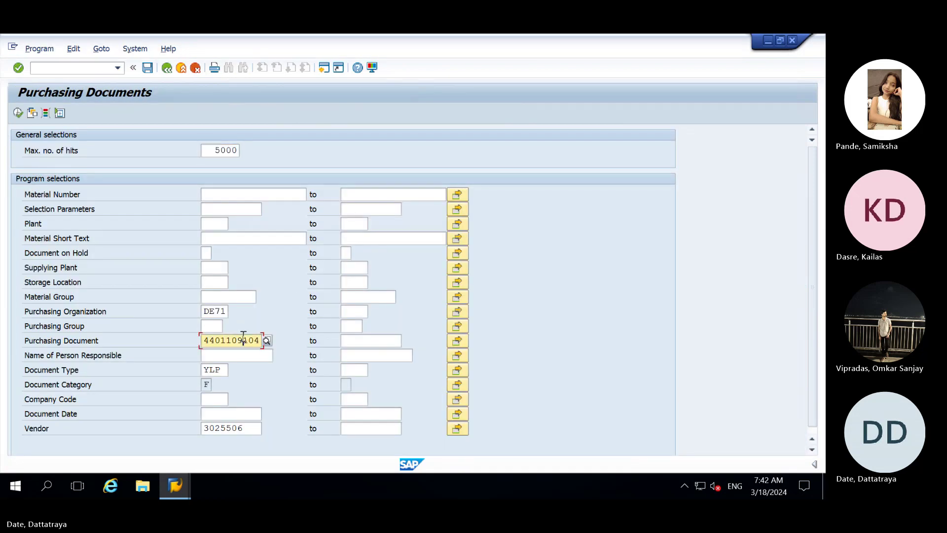
pyautogui.press('F8')
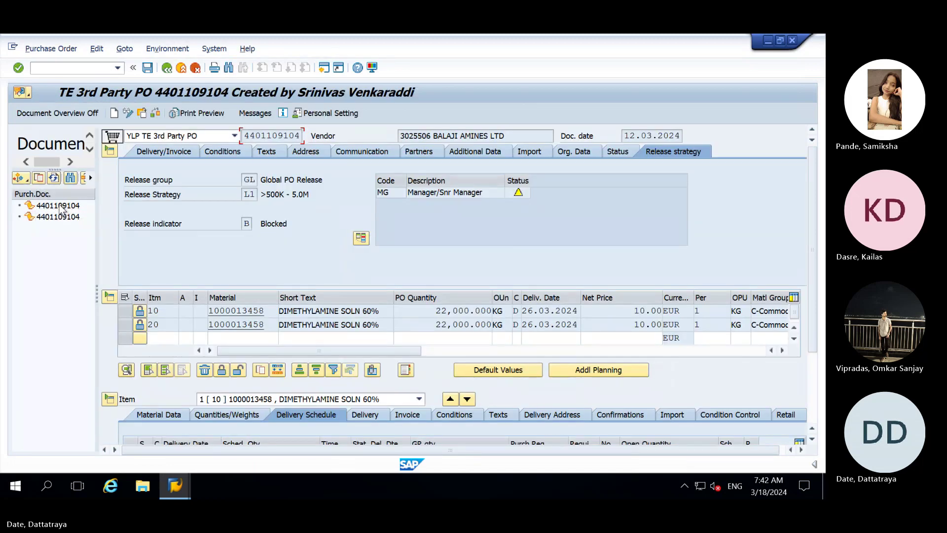
pyautogui.click(60, 205)
pyautogui.click(39, 178)
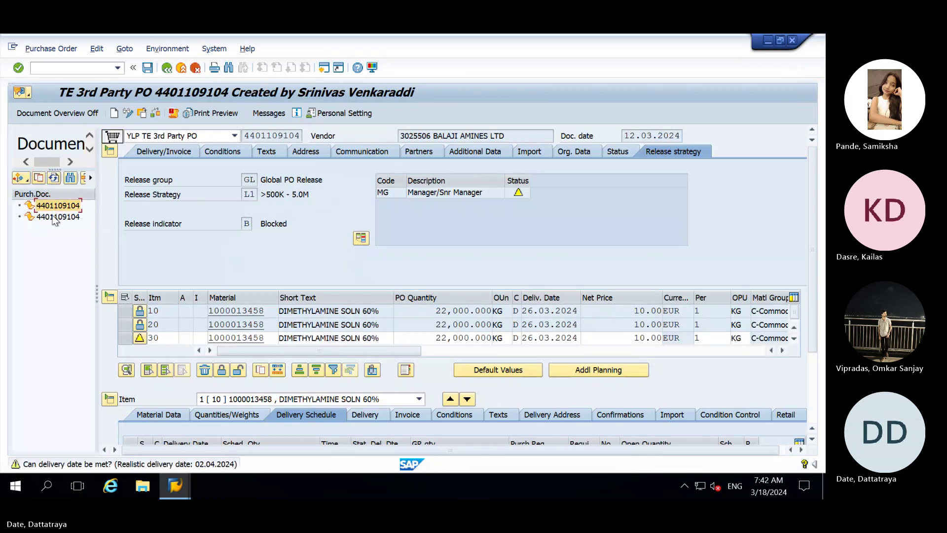
pyautogui.click(57, 217)
pyautogui.click(39, 178)
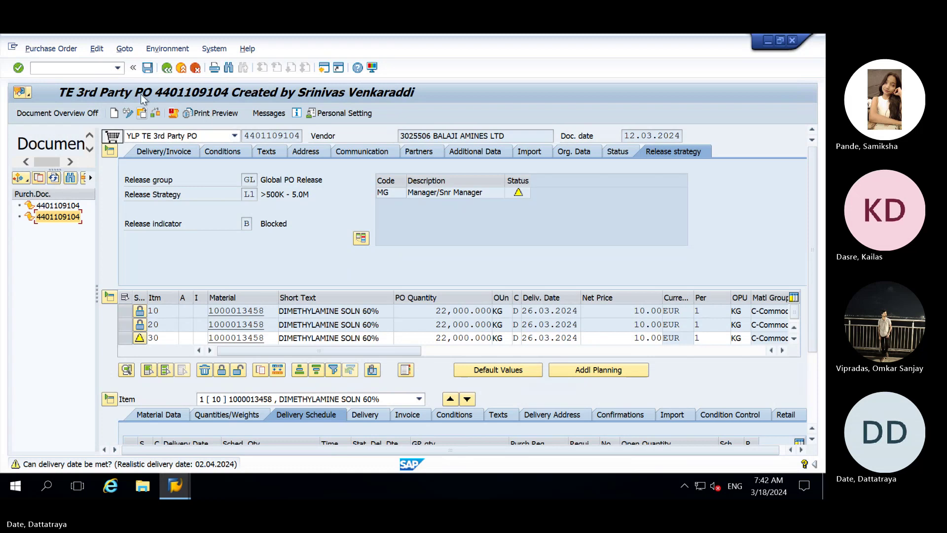
# - Start exiting the purchase order, leaving the save prompt open, and window the remote desktop
pyautogui.click(168, 69)
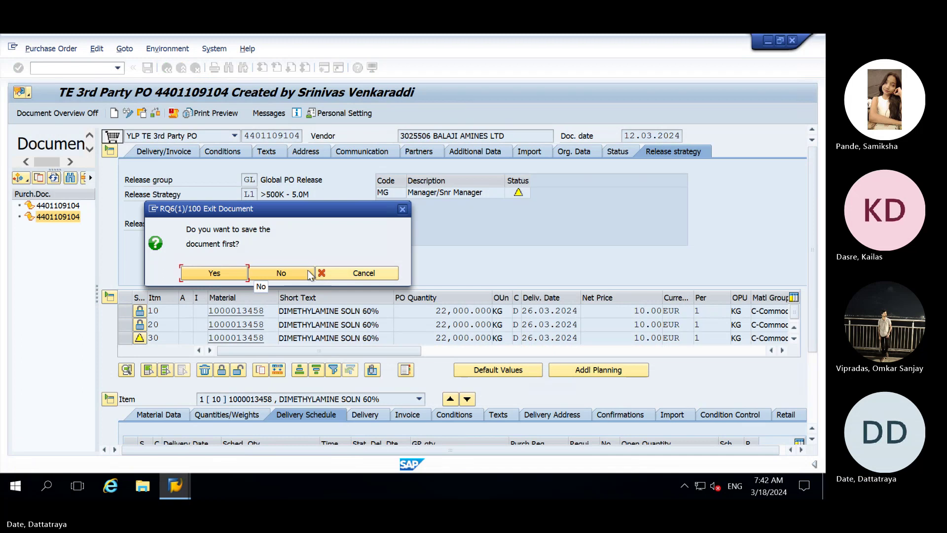
pyautogui.moveTo(764, 34)
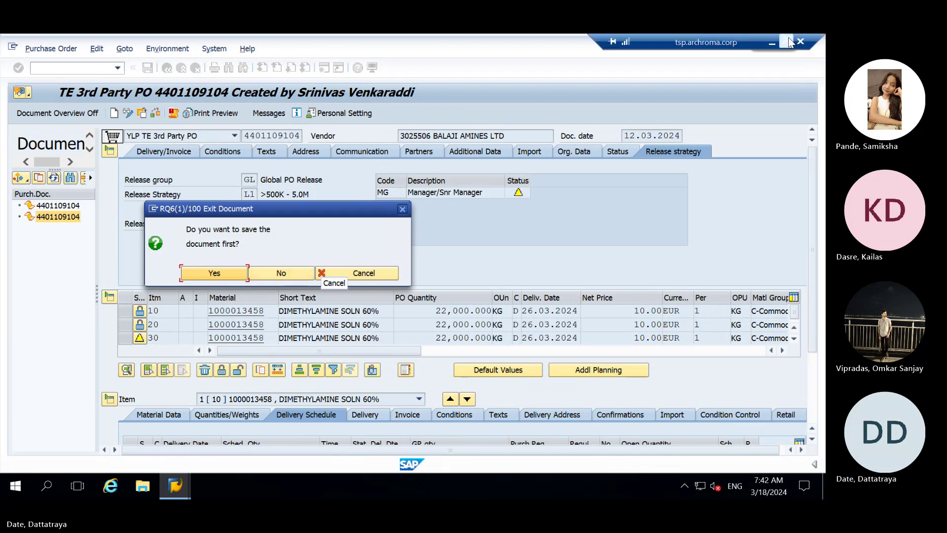
pyautogui.click(787, 43)
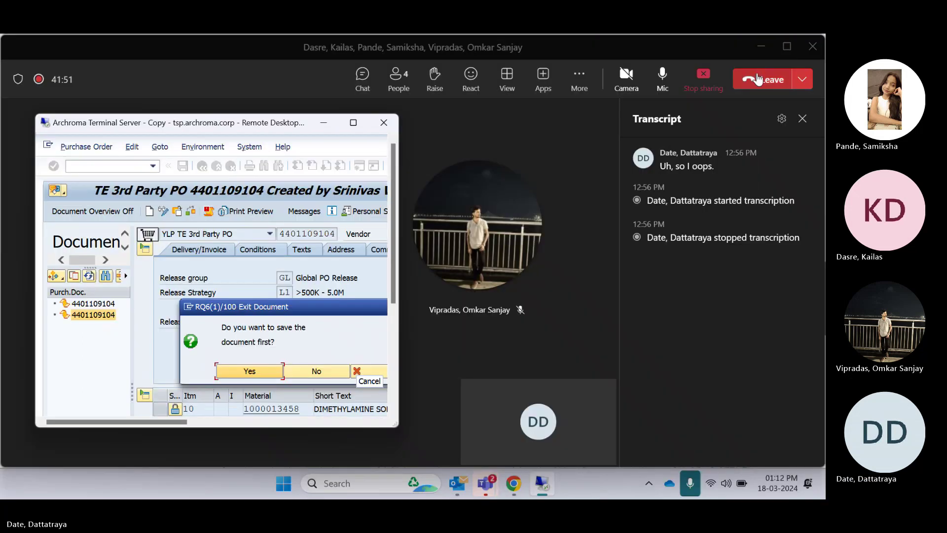
# - Toggle the Teams microphone, then stop recording and transcription from More actions and confirm Stop
pyautogui.click(669, 90)
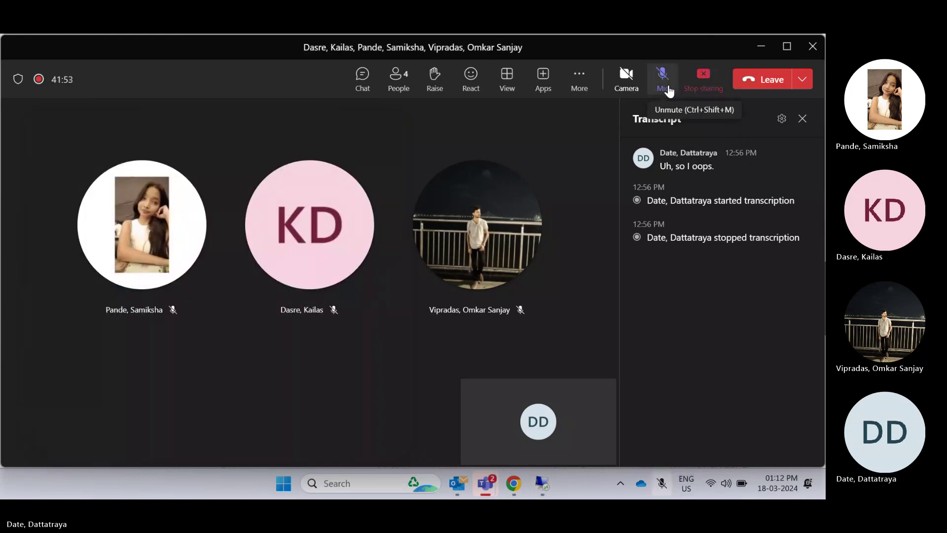
pyautogui.click(580, 89)
pyautogui.moveTo(603, 124)
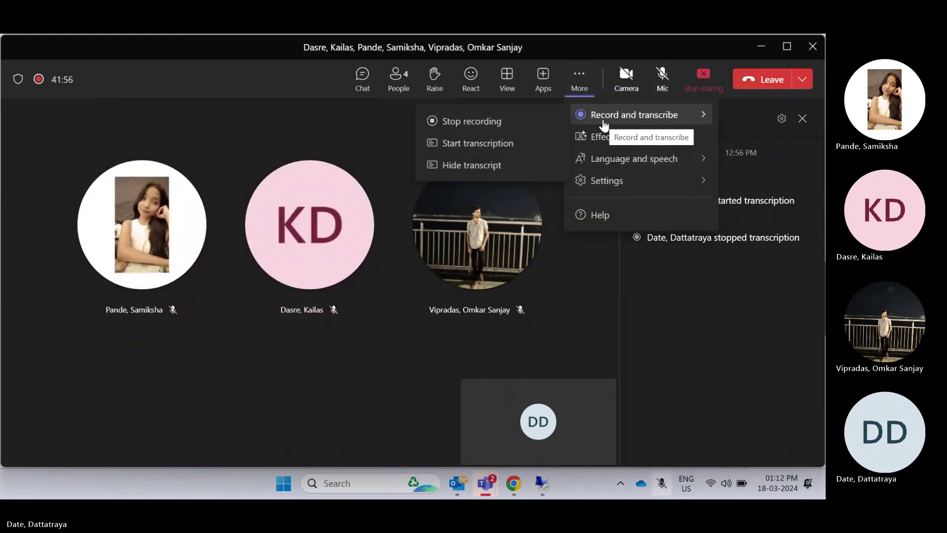
pyautogui.click(487, 123)
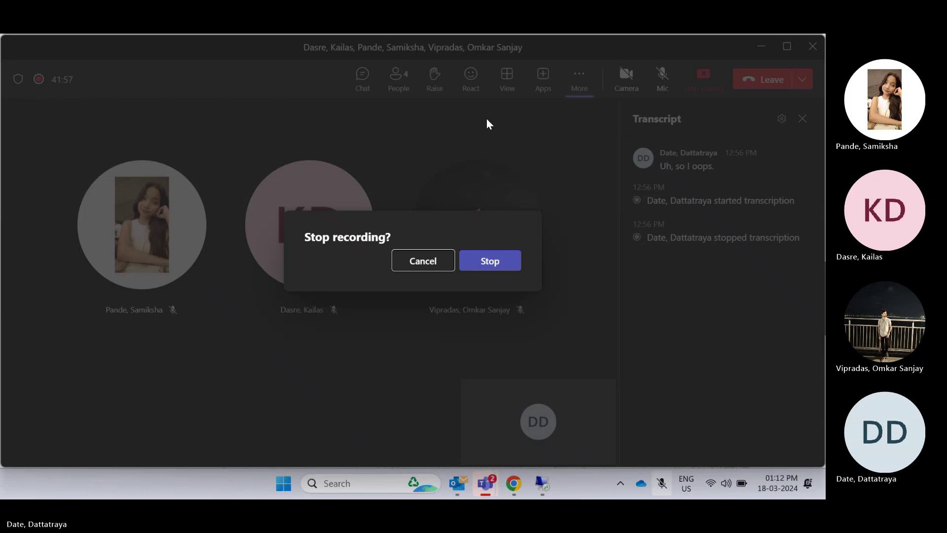
pyautogui.click(498, 269)
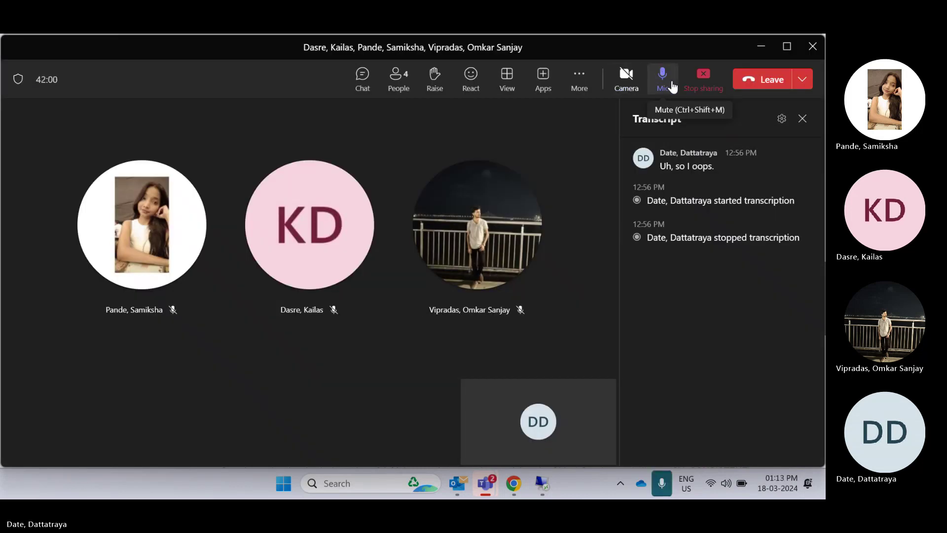